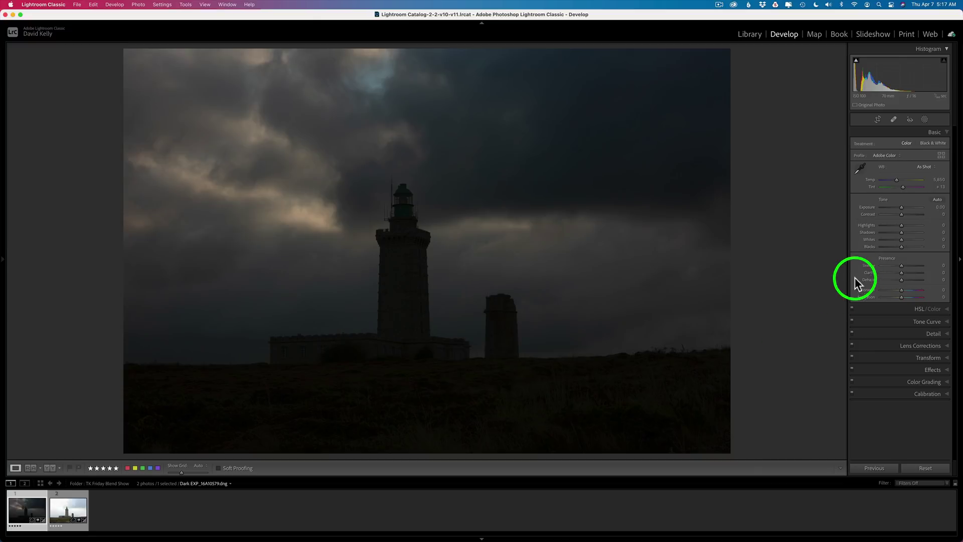
Apply the Linear-Canon EOS 5D Mark III profile to the dark lighthouse exposure and compare it with the light exposure
left_click(887, 154)
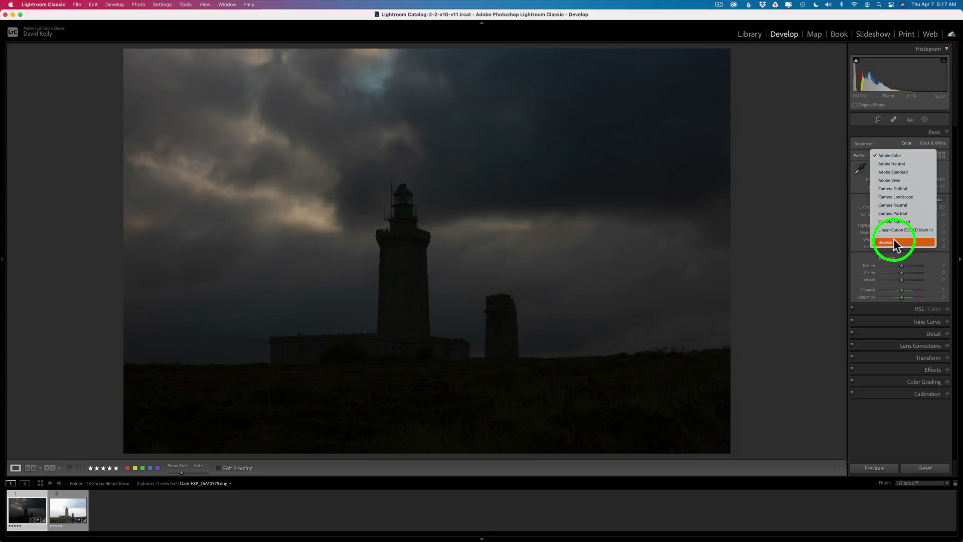
left_click(895, 230)
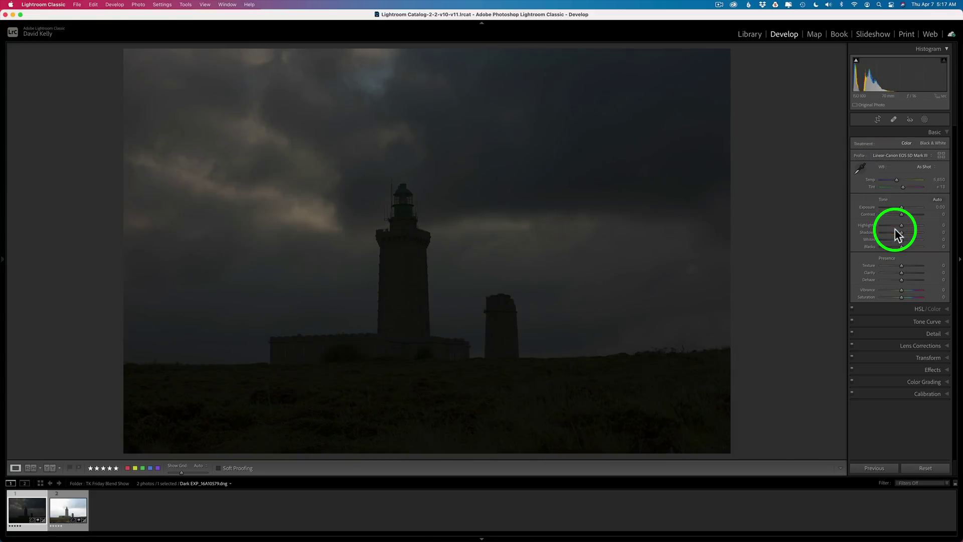
left_click(72, 505)
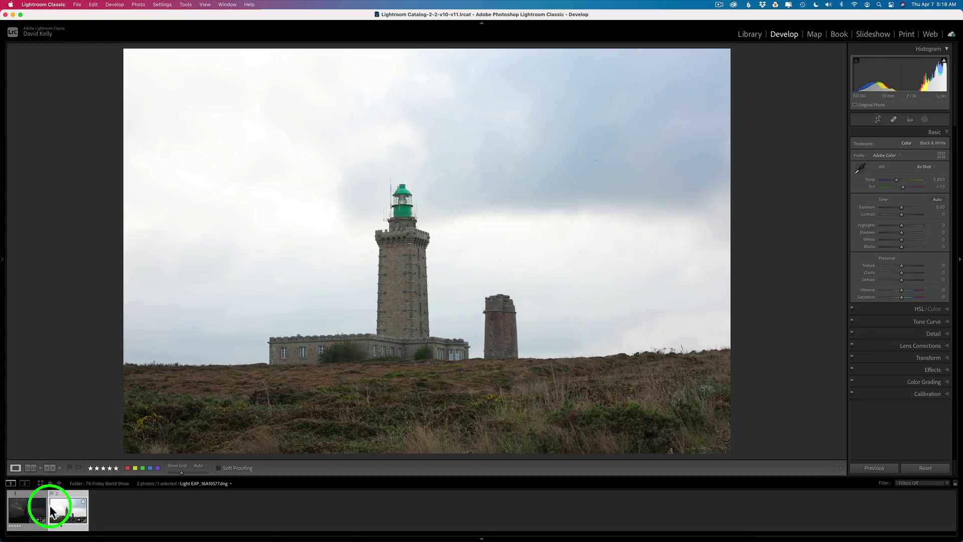
left_click(31, 506)
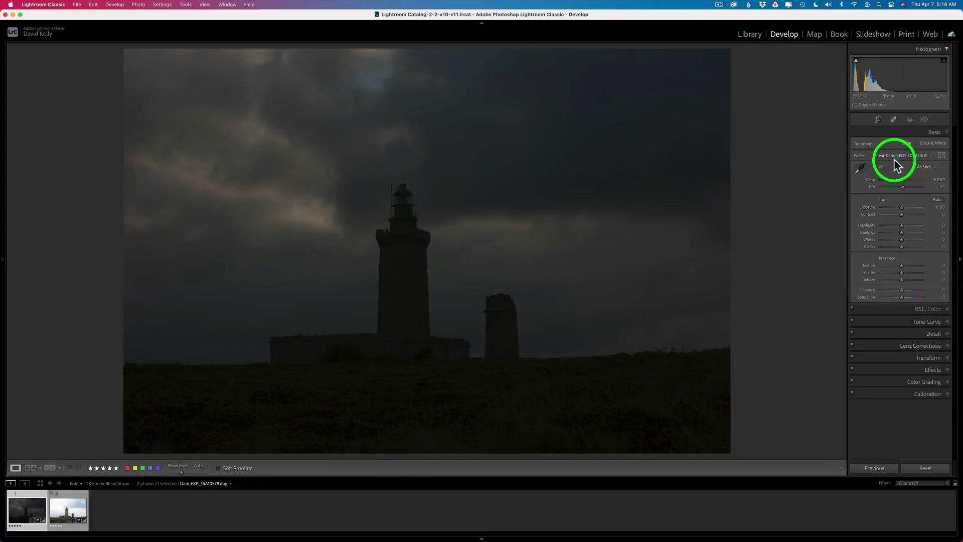
Apply Auto tone to the dark lighthouse exposure and remove its chromatic aberration
left_click(938, 200)
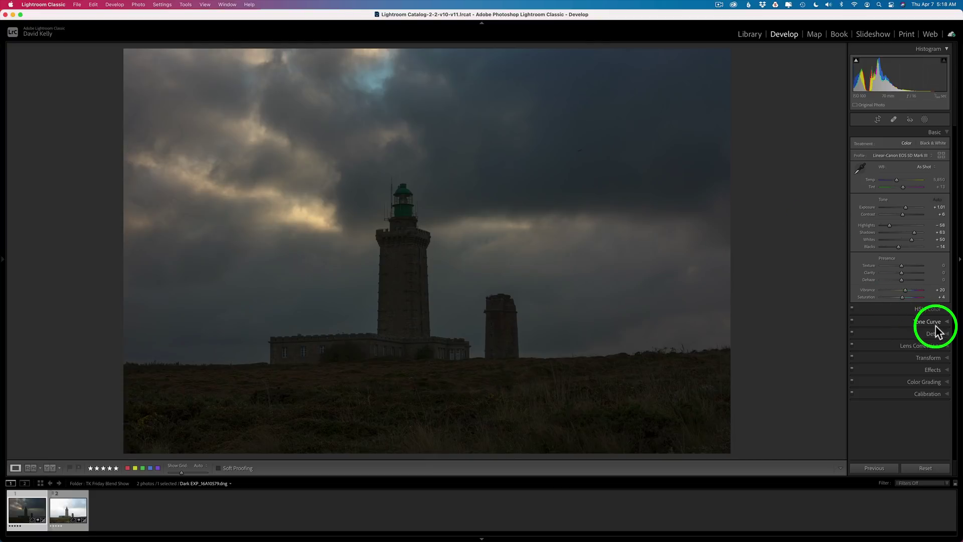
left_click(932, 347)
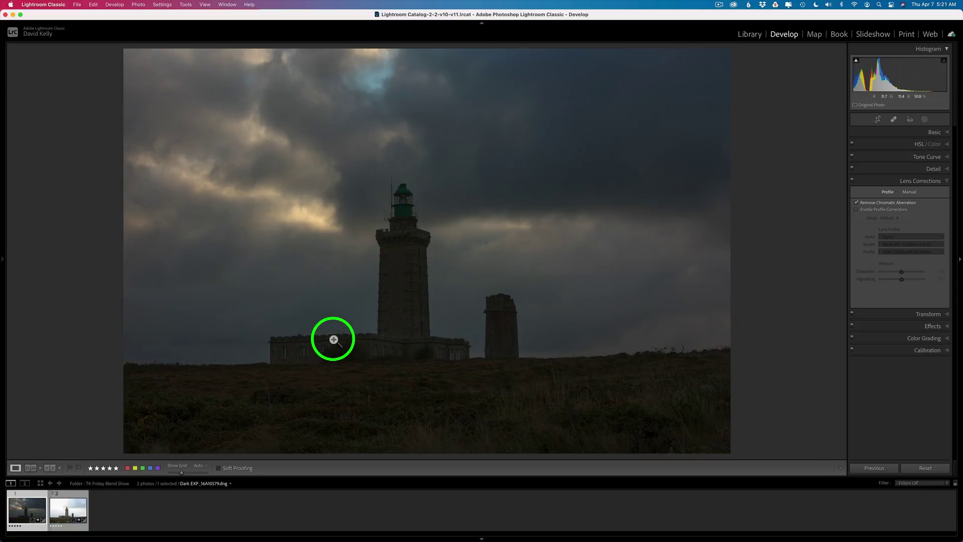
Apply the Linear-Canon EOS 5D Mark III profile to the light lighthouse exposure
left_click(68, 510)
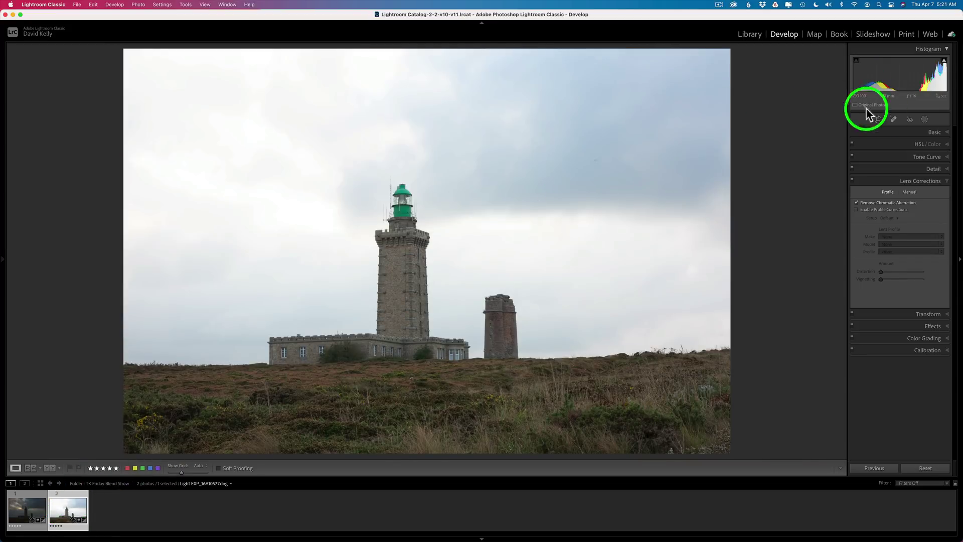
left_click(940, 132)
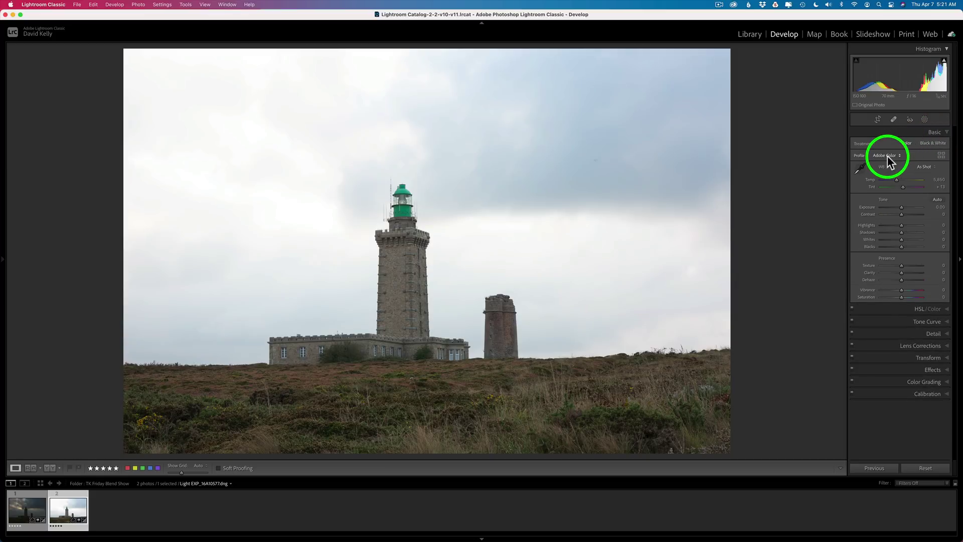
left_click(887, 155)
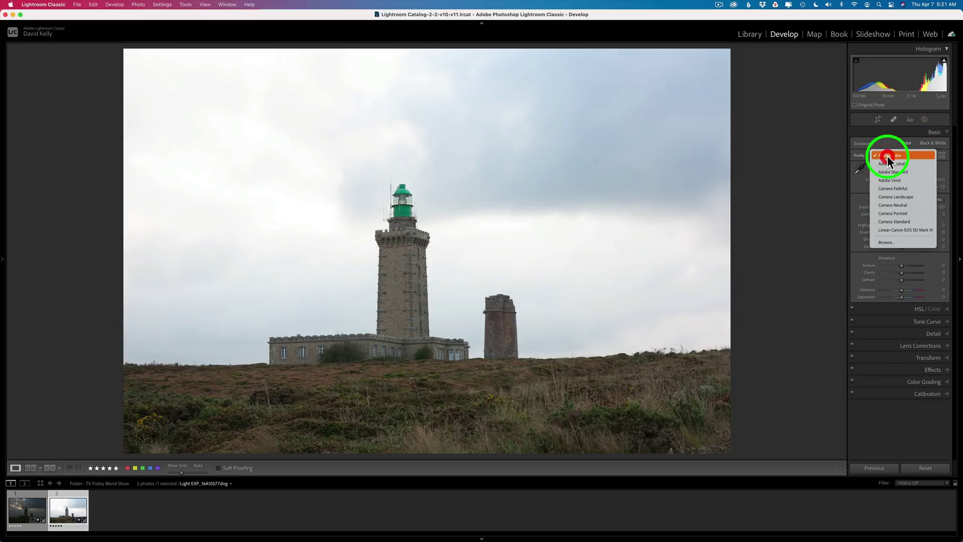
left_click(888, 230)
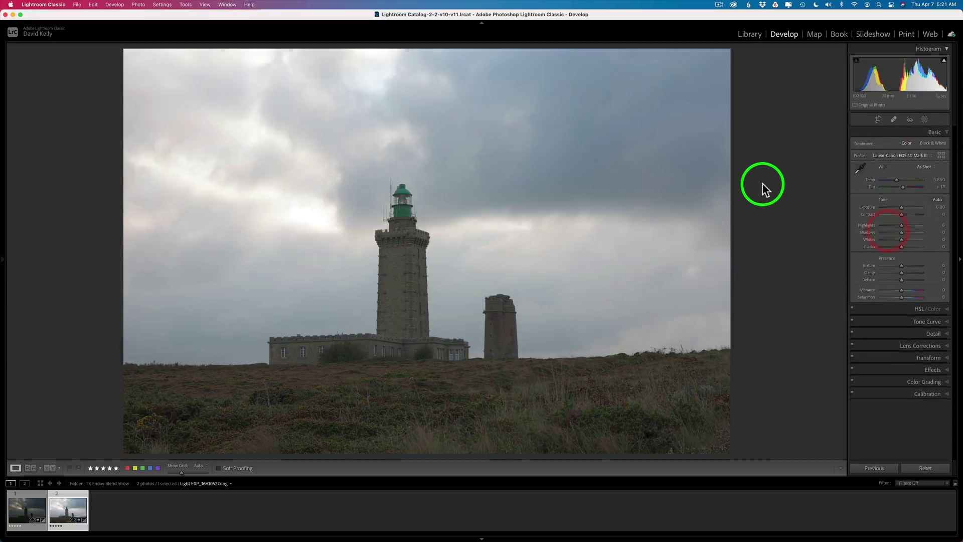
Apply Auto tone to the light lighthouse exposure and remove its chromatic aberration
left_click(938, 200)
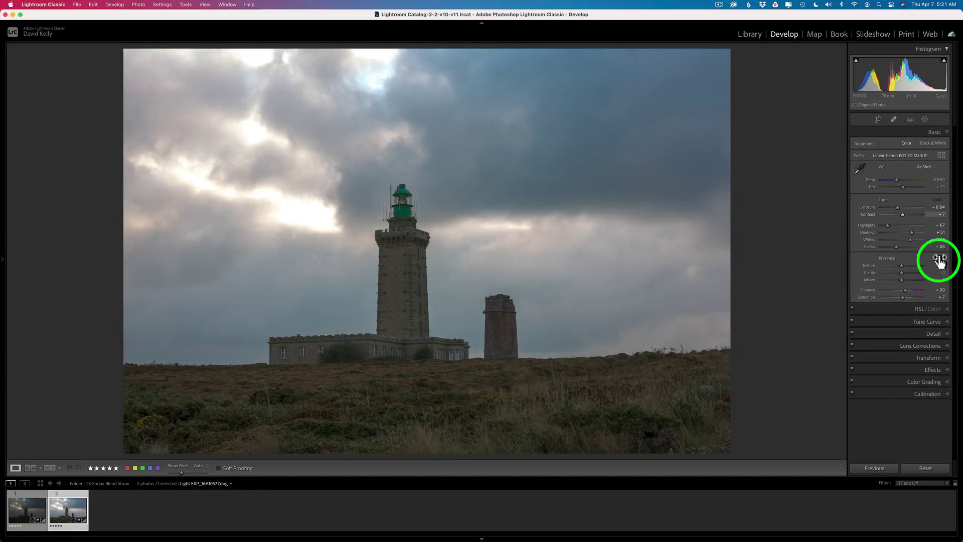
left_click(930, 347)
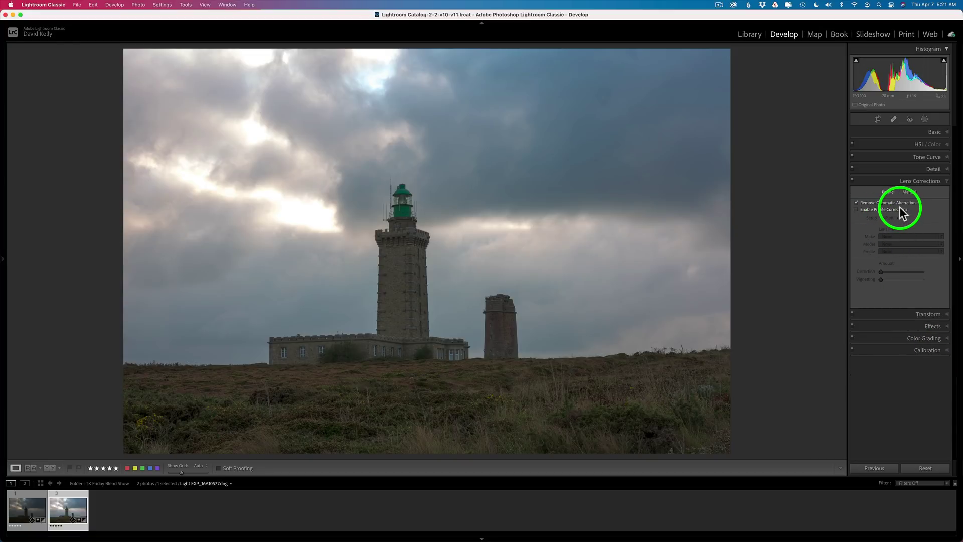
left_click(905, 180)
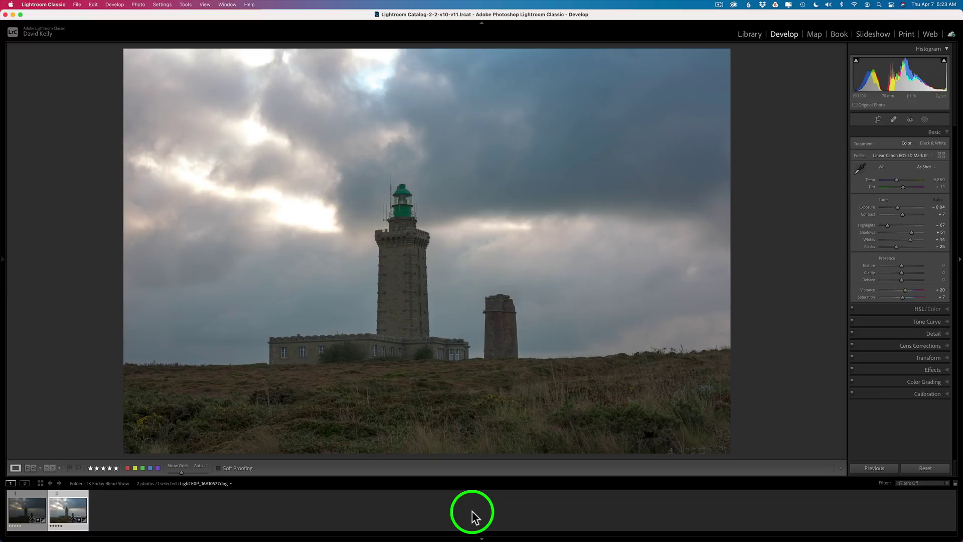
Show the dark exposure as the active photo in Reference View, with the light exposure as the reference photo
left_click(43, 505)
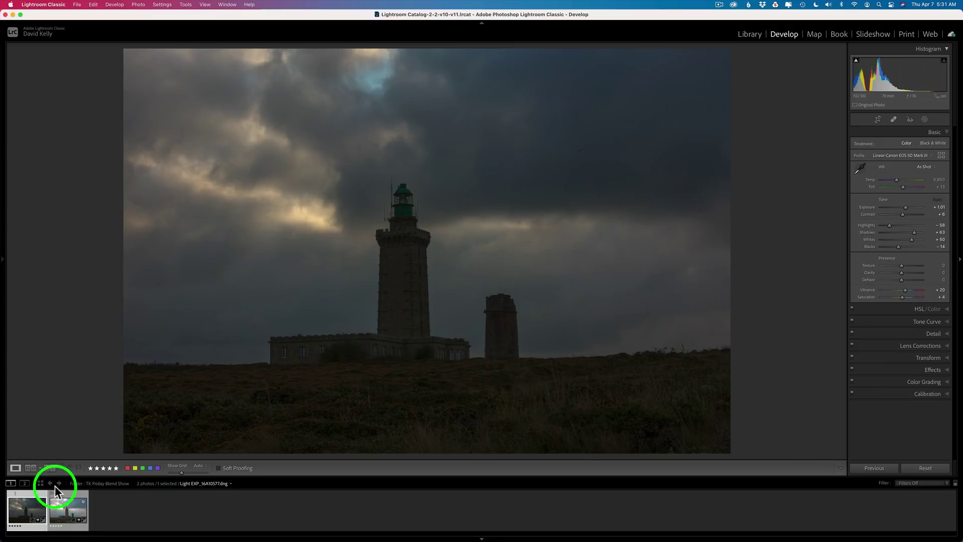
left_click(28, 466)
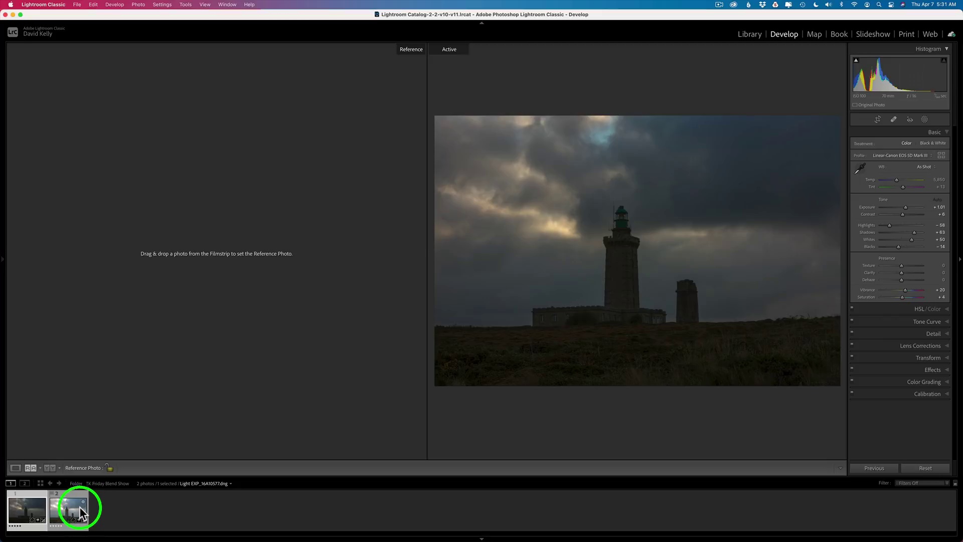
left_click_drag(72, 510, 150, 314)
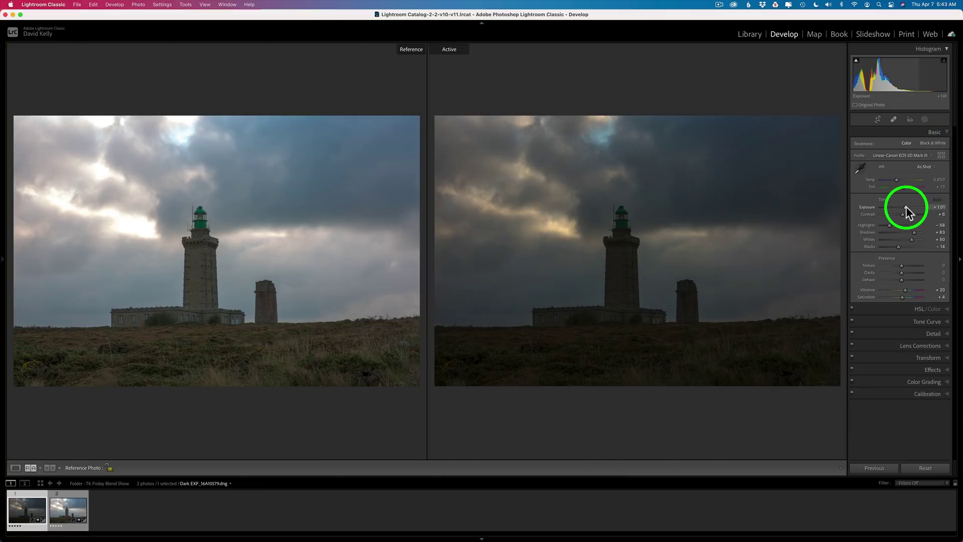
Brighten the dark photo to Exposure +2.80 and tame its bright sky with Highlights -100 and Whites -31
left_click_drag(905, 207, 912, 207)
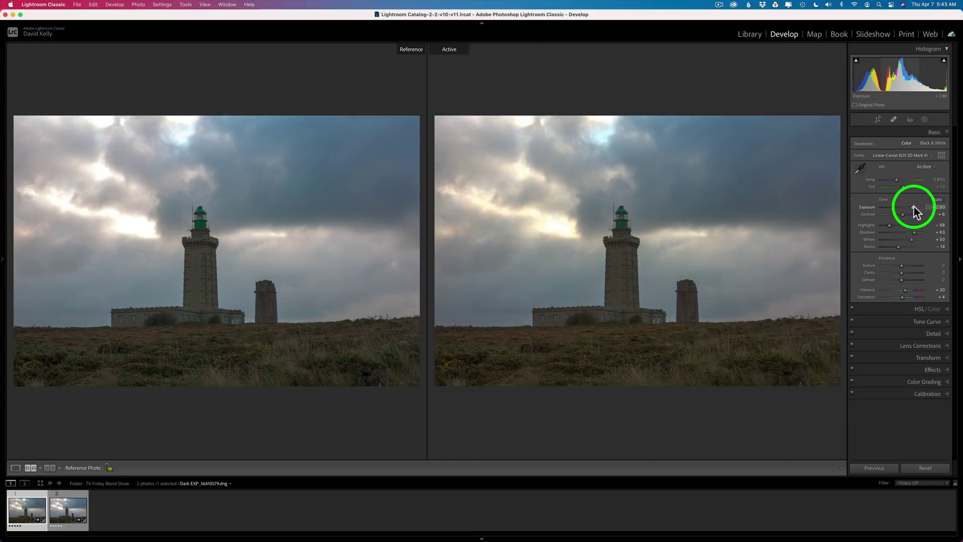
left_click_drag(914, 206, 914, 205)
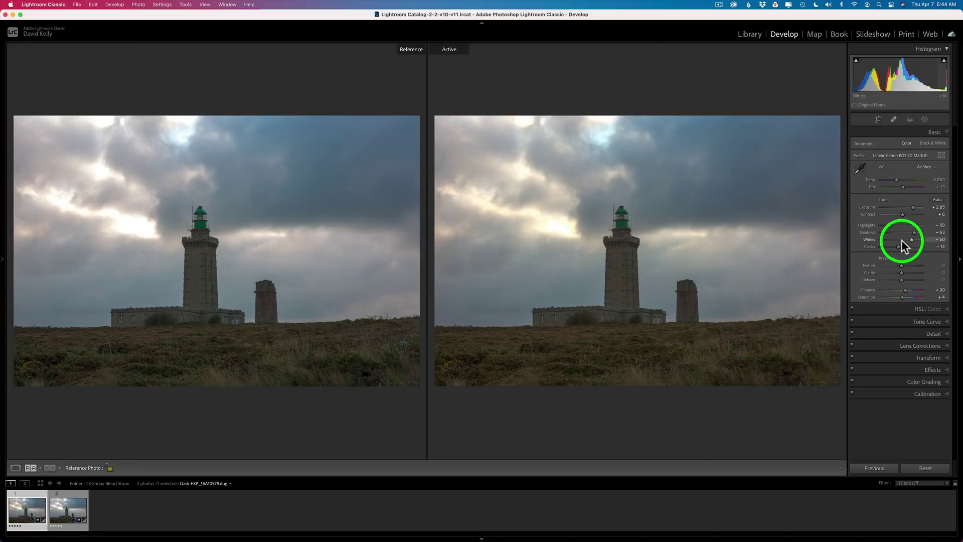
left_click_drag(891, 225, 856, 221)
left_click_drag(912, 240, 898, 239)
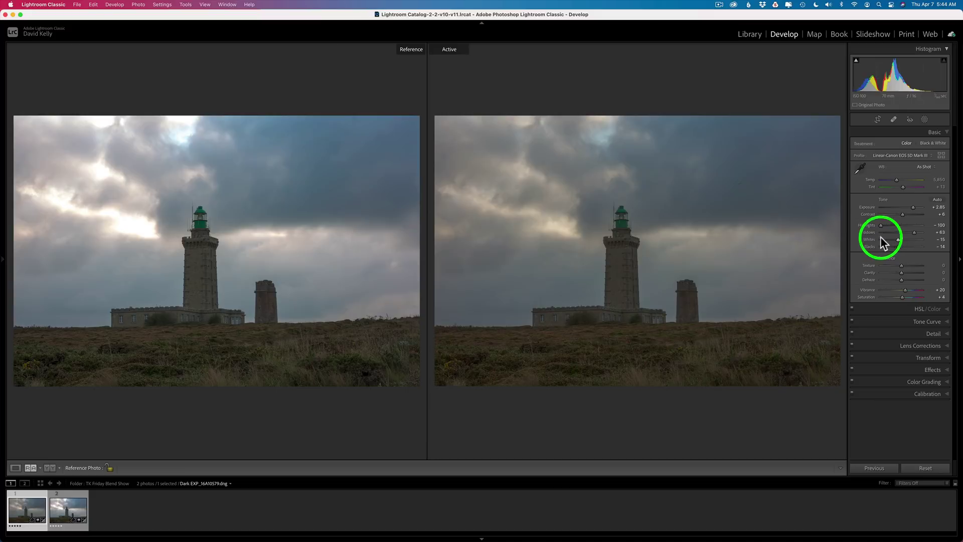
left_click_drag(898, 240, 894, 239)
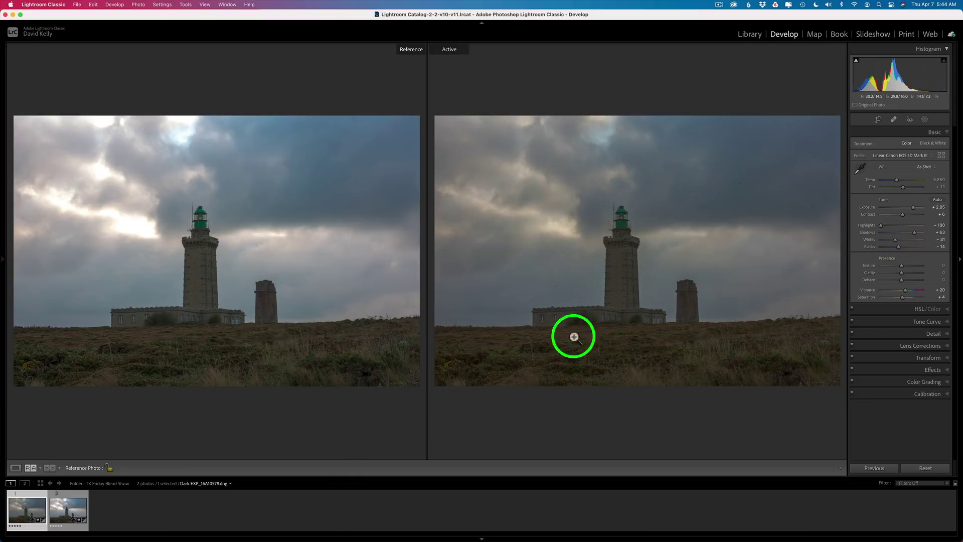
Raise the dark photo's Exposure to +3.20 and its Contrast to +22
left_click_drag(914, 205, 914, 206)
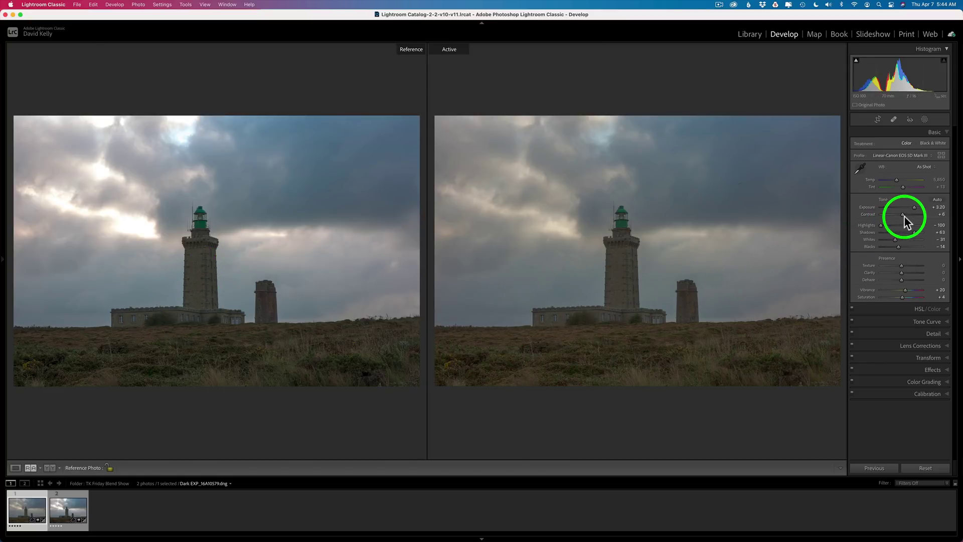
left_click_drag(903, 213, 907, 213)
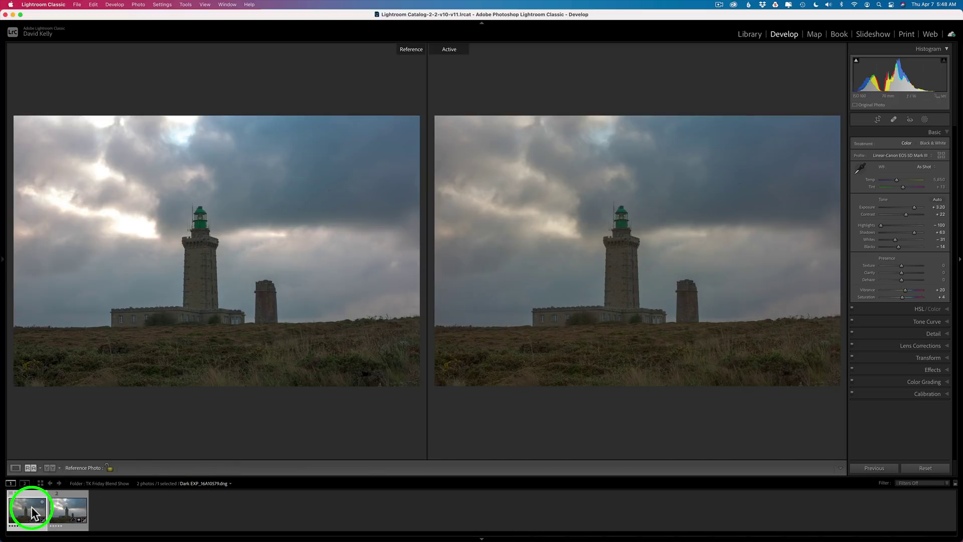
Make the light exposure the active photo and set the dark exposure as the reference photo
left_click(70, 506)
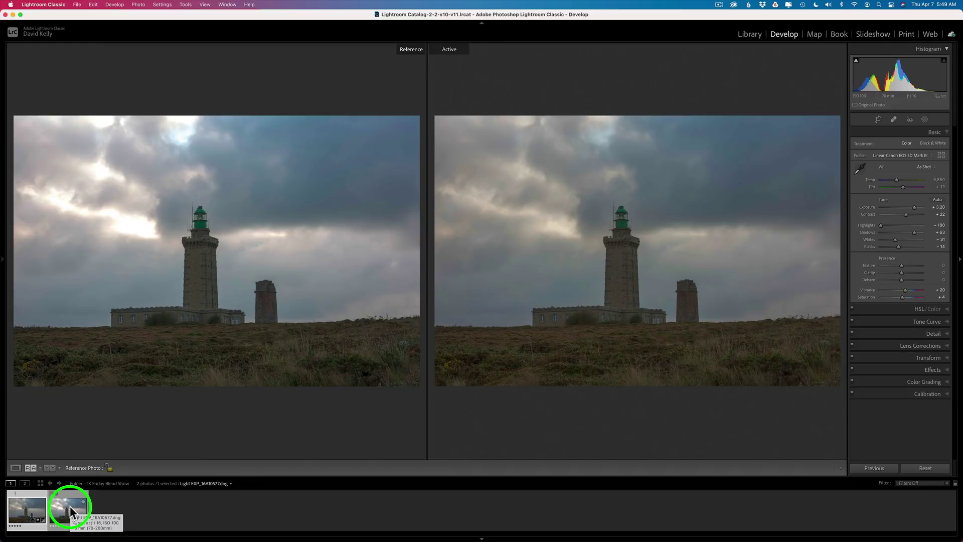
key("Left")
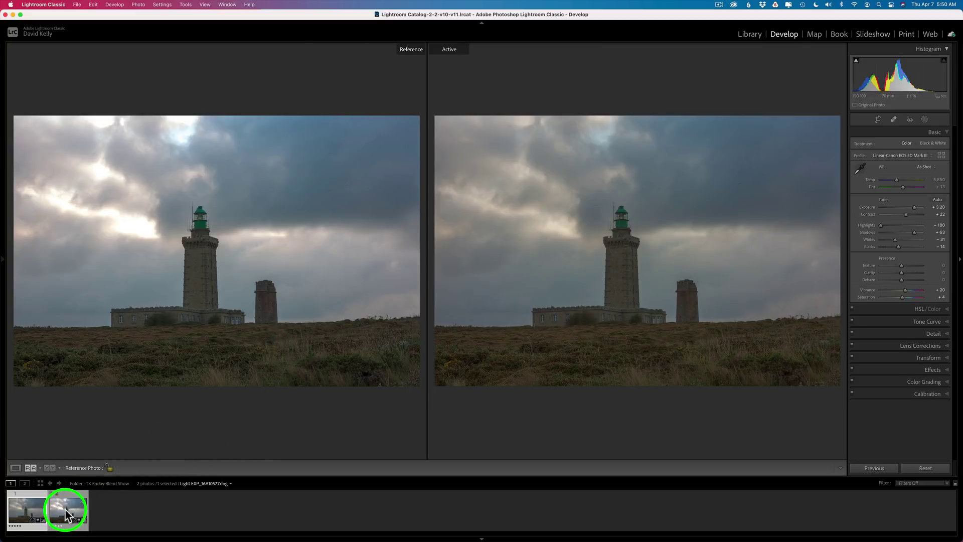
left_click(72, 506)
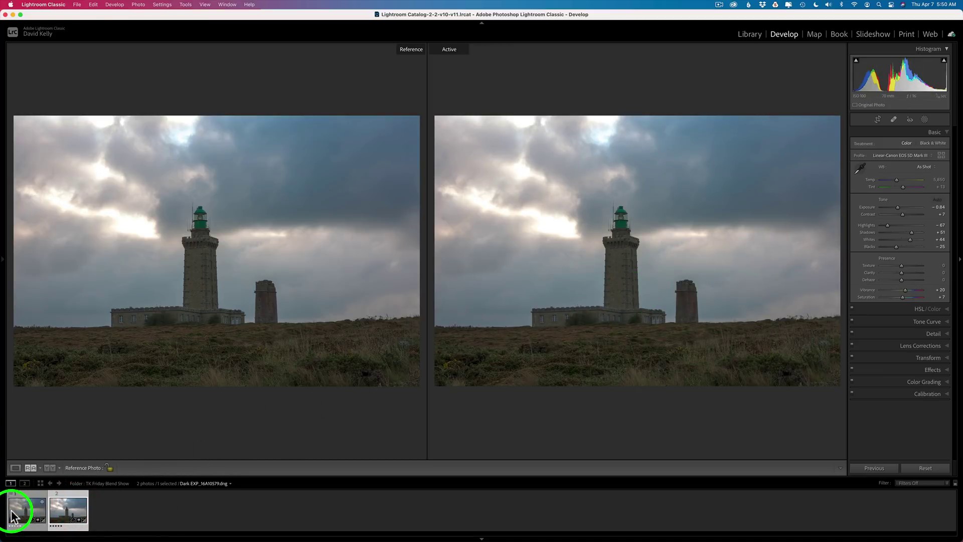
left_click_drag(25, 510, 177, 276)
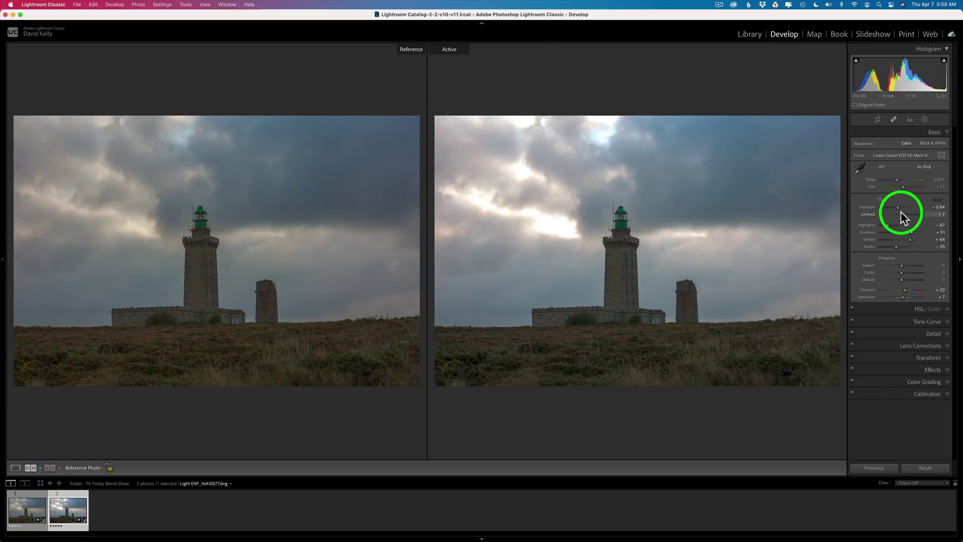
Set the light photo's Exposure to -0.40 and its Contrast to about +16
left_click_drag(898, 206, 900, 206)
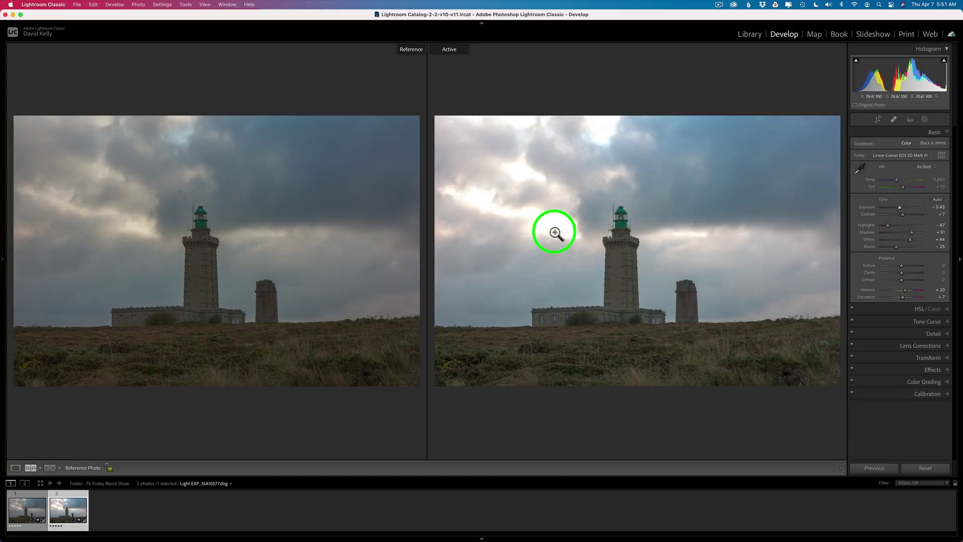
left_click(899, 206)
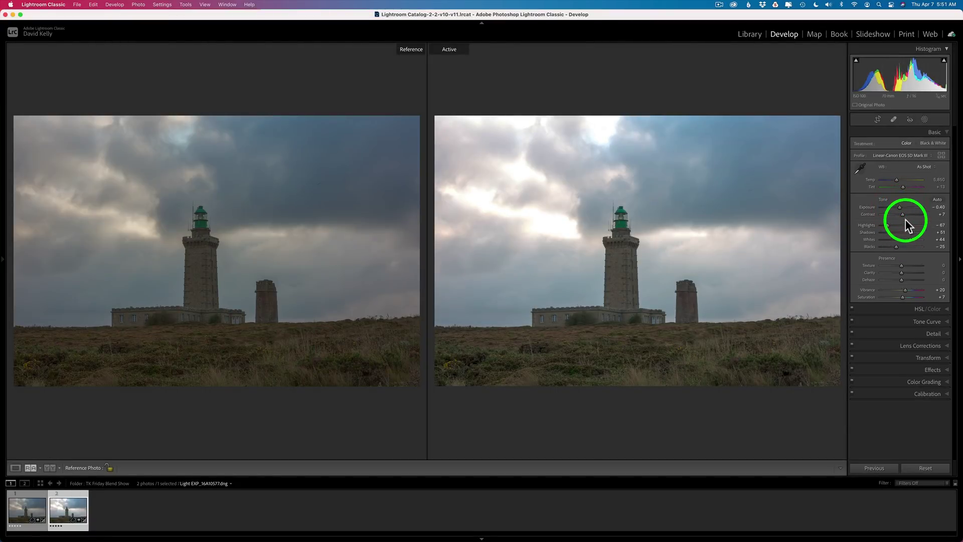
left_click_drag(902, 215, 905, 215)
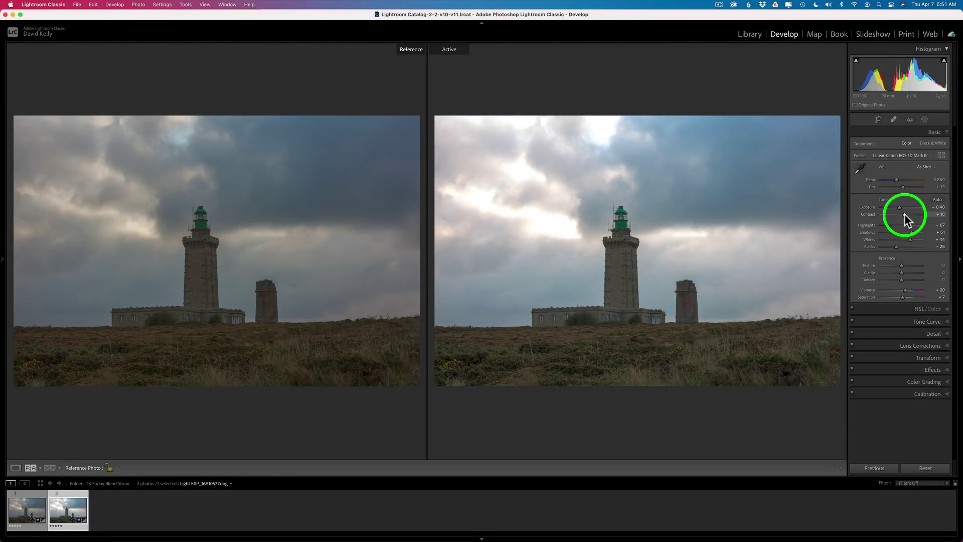
Set the light photo's presence adjustments to Texture +21, Clarity +11 and Vibrance +40
left_click(909, 263)
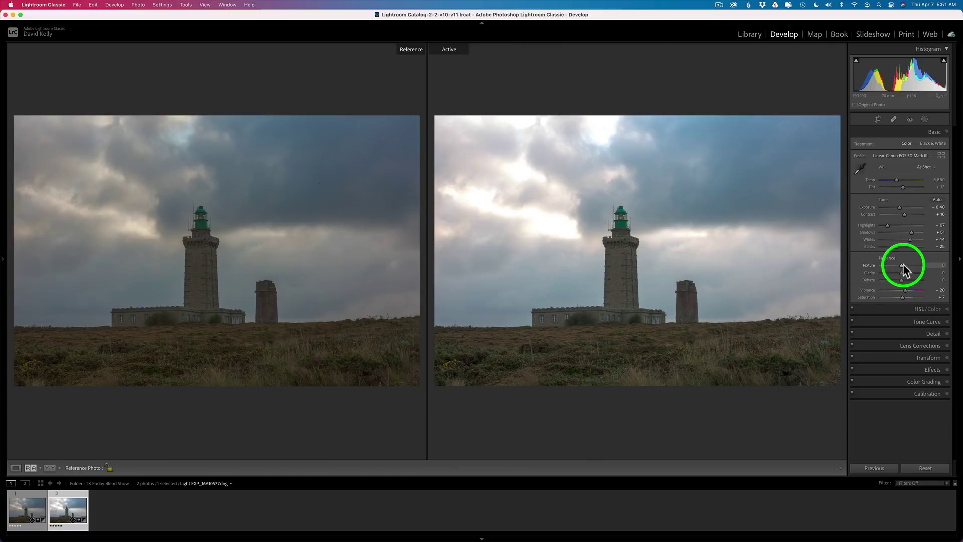
left_click_drag(902, 266, 905, 272)
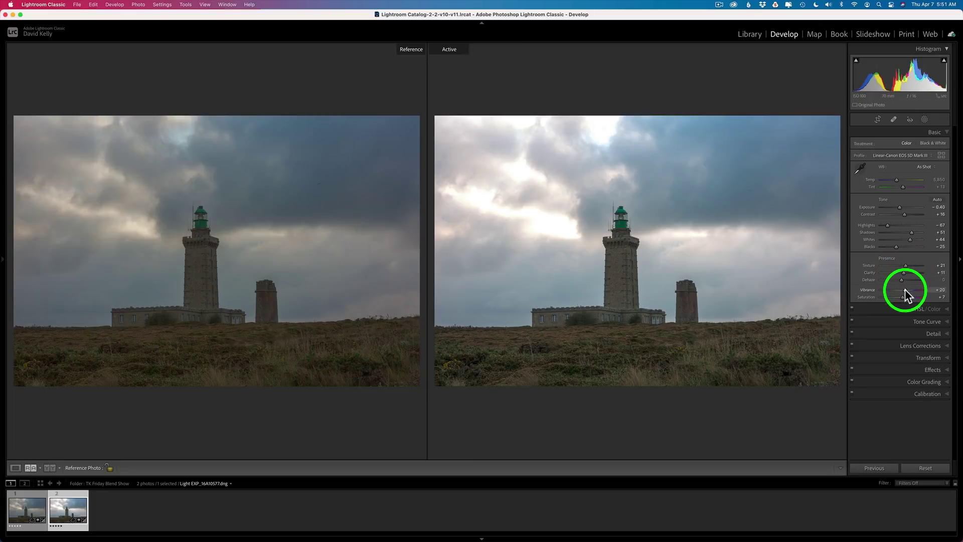
left_click_drag(906, 290, 909, 288)
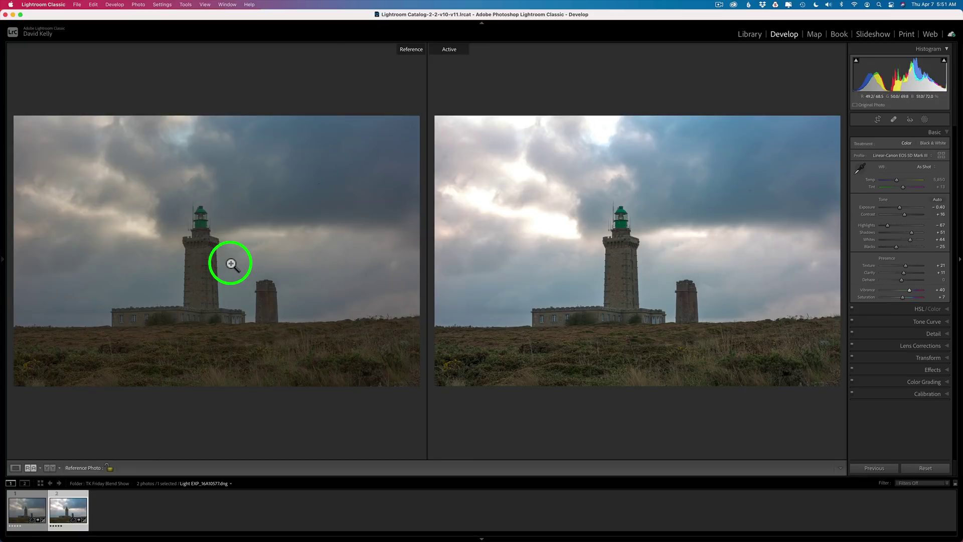
Make the dark exposure active again and set the light exposure as the reference photo
left_click(22, 509)
left_click_drag(22, 509, 566, 361)
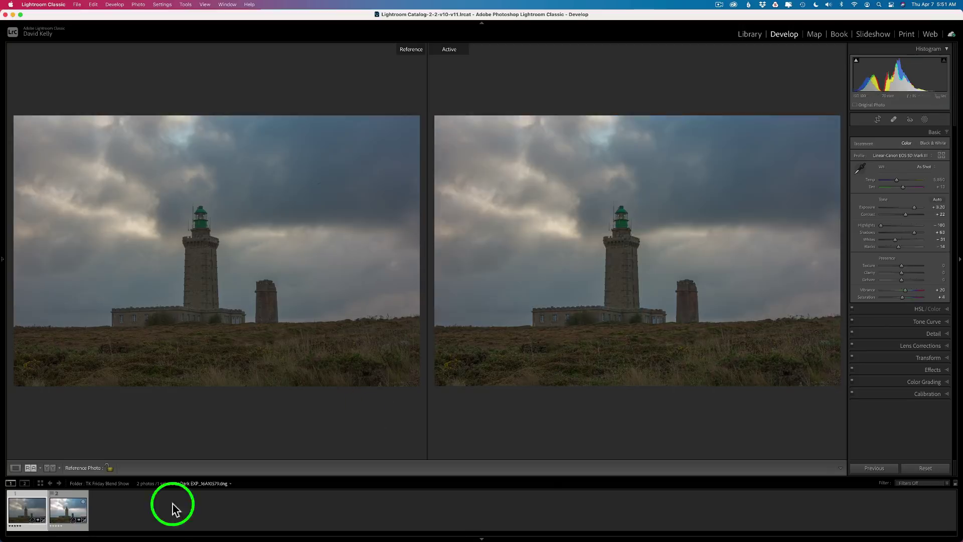
left_click_drag(71, 509, 177, 257)
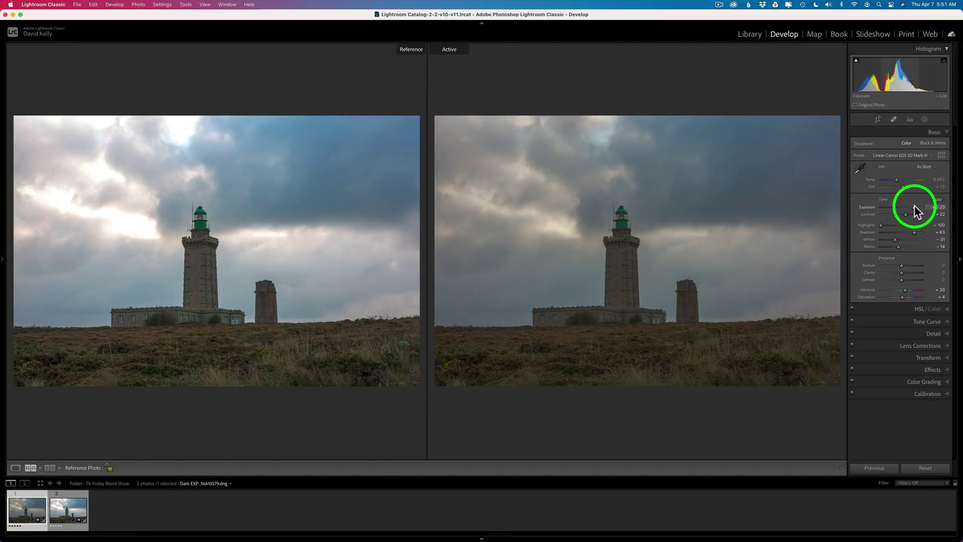
Raise the dark photo's Exposure to about +3.6 and its Contrast to +25
left_click_drag(914, 206, 916, 206)
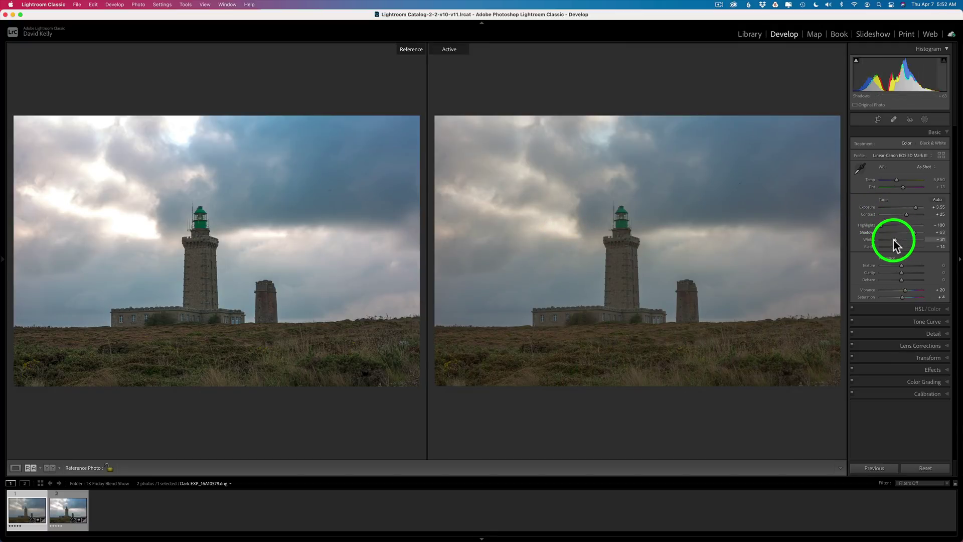
Set the dark photo's Whites to -55, Shadows to +70, Contrast to +32 and Vibrance to +56
left_click_drag(895, 239, 881, 241)
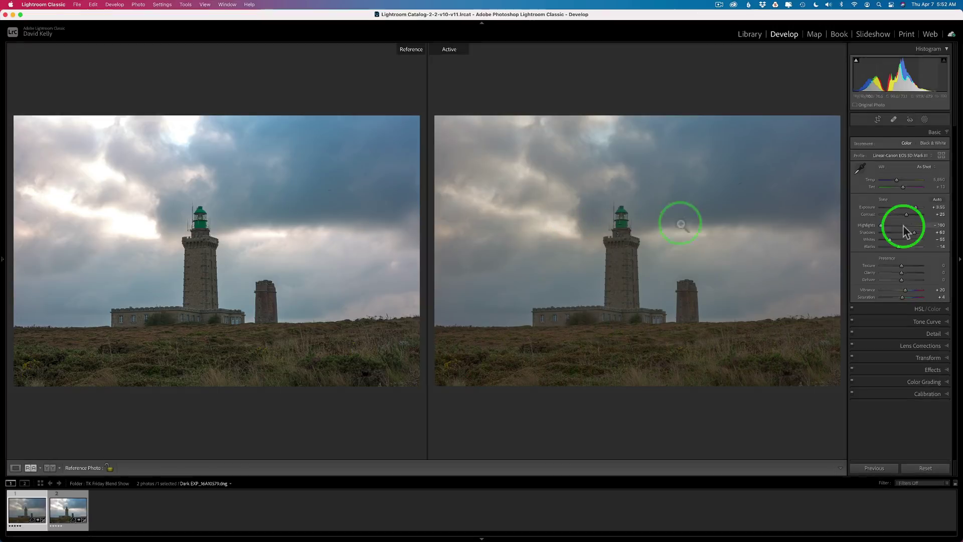
left_click_drag(915, 236, 908, 213)
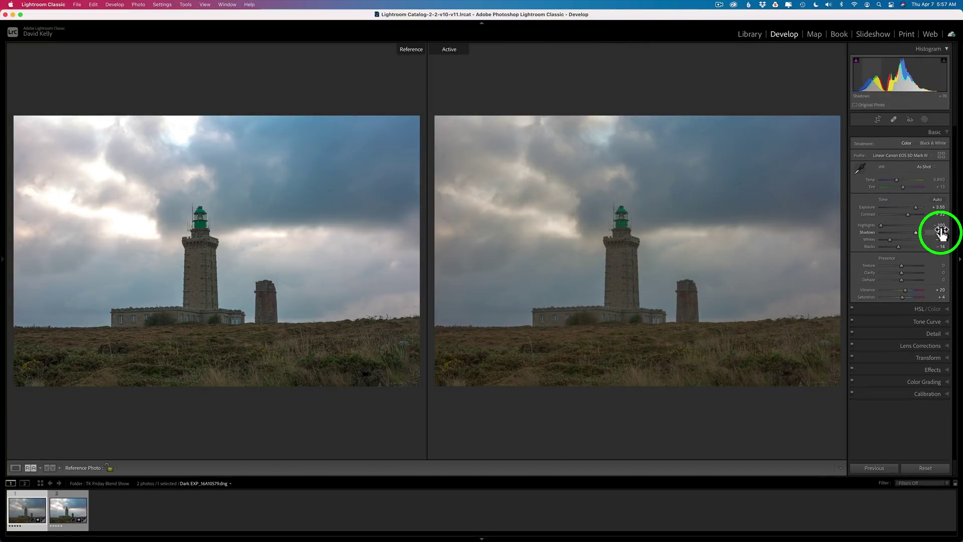
left_click_drag(912, 290, 912, 290)
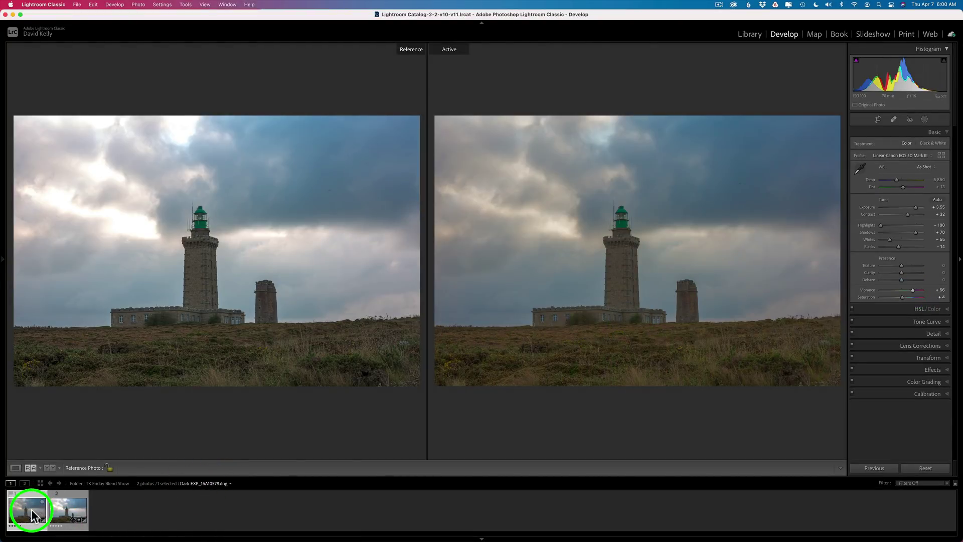
Select both exposures together and open them as Smart Objects in Photoshop
left_click(71, 512)
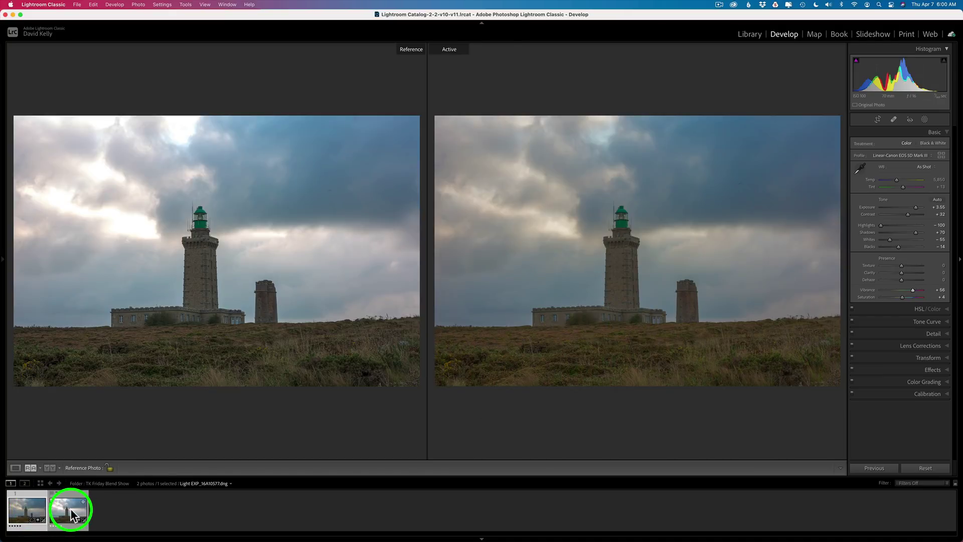
right_click(73, 514)
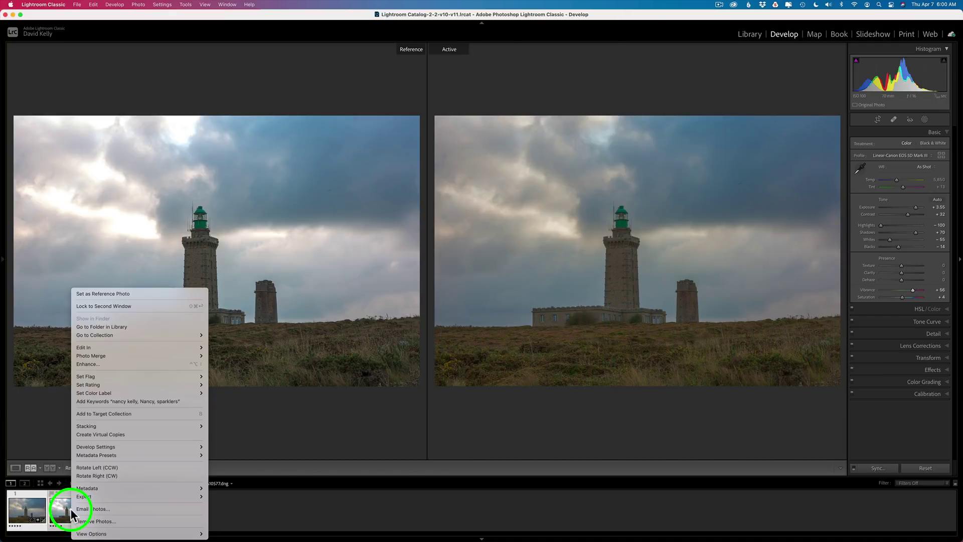
mouse_move(126, 351)
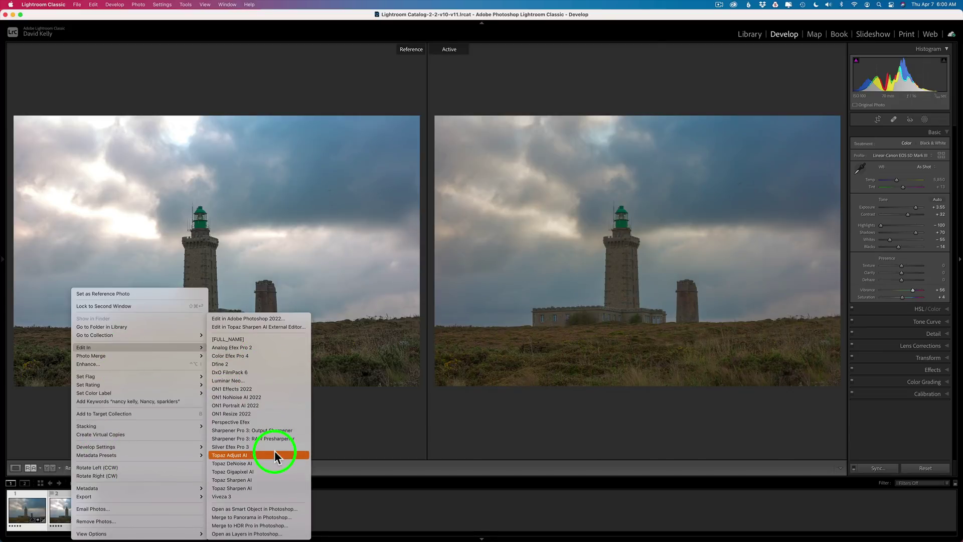
left_click(254, 507)
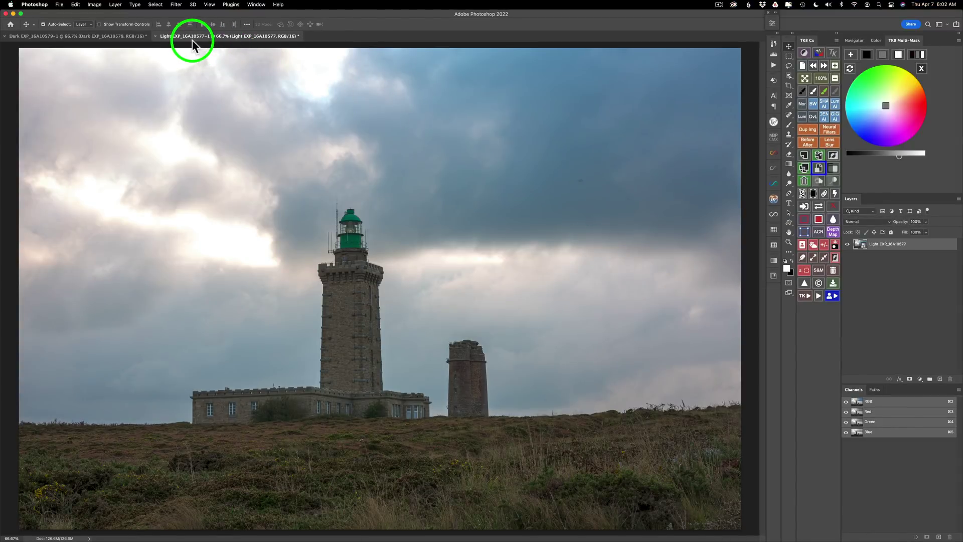
Stack the two open documents into one file using the TK8 Stack action and place the Dark EXP layer above the Light EXP layer
left_click(91, 38)
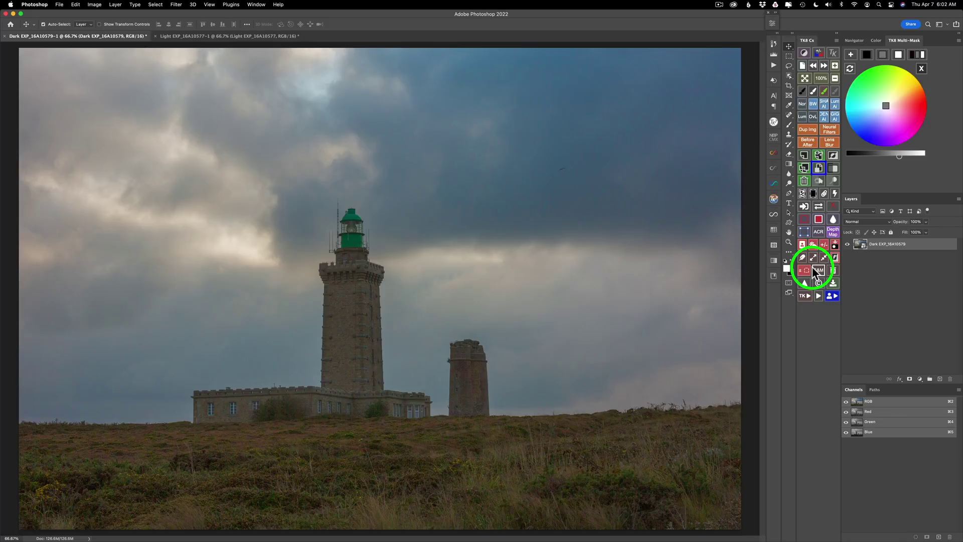
left_click(808, 297)
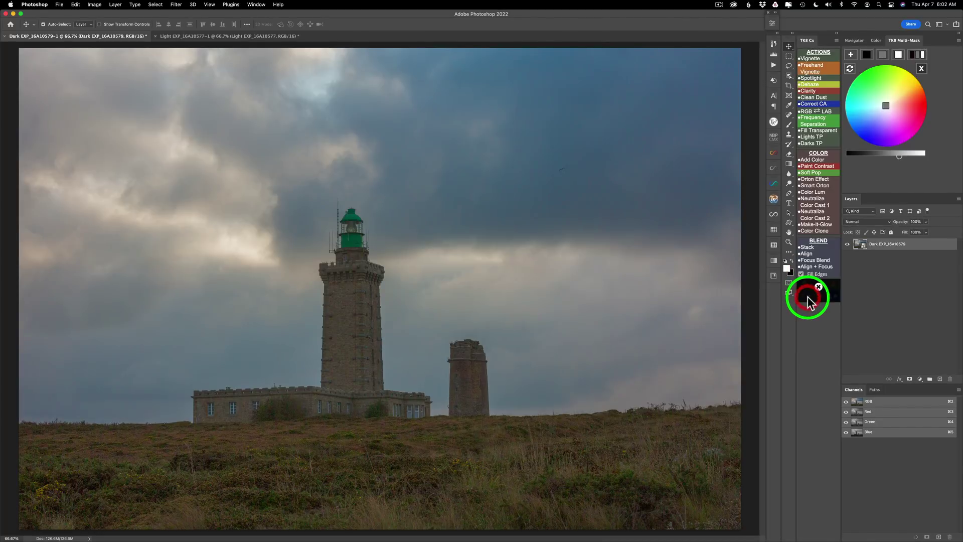
left_click(809, 249)
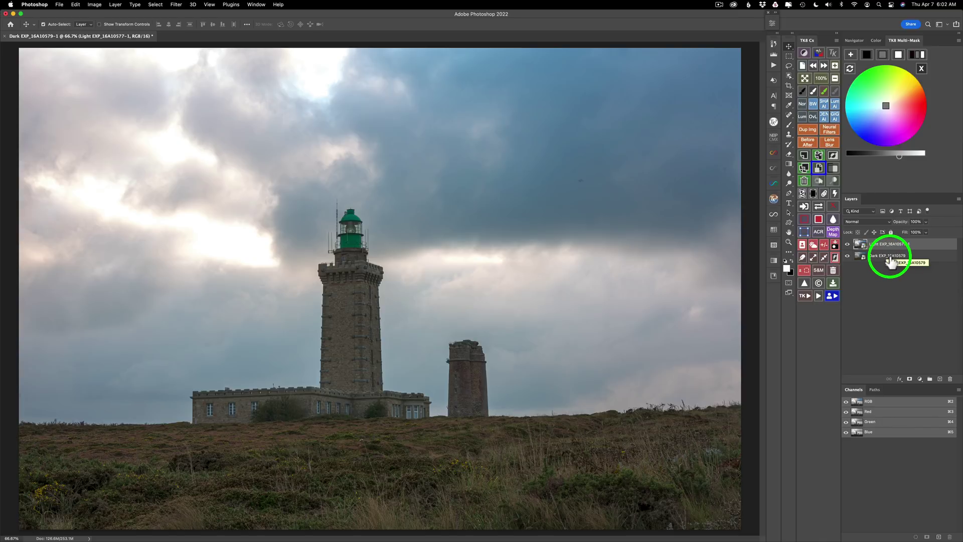
left_click_drag(887, 261, 886, 244)
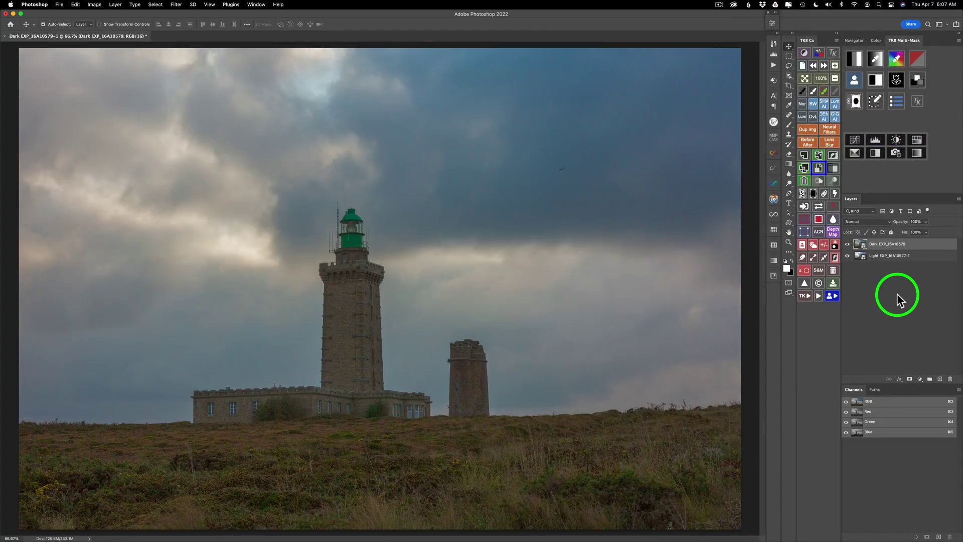
left_click(75, 5)
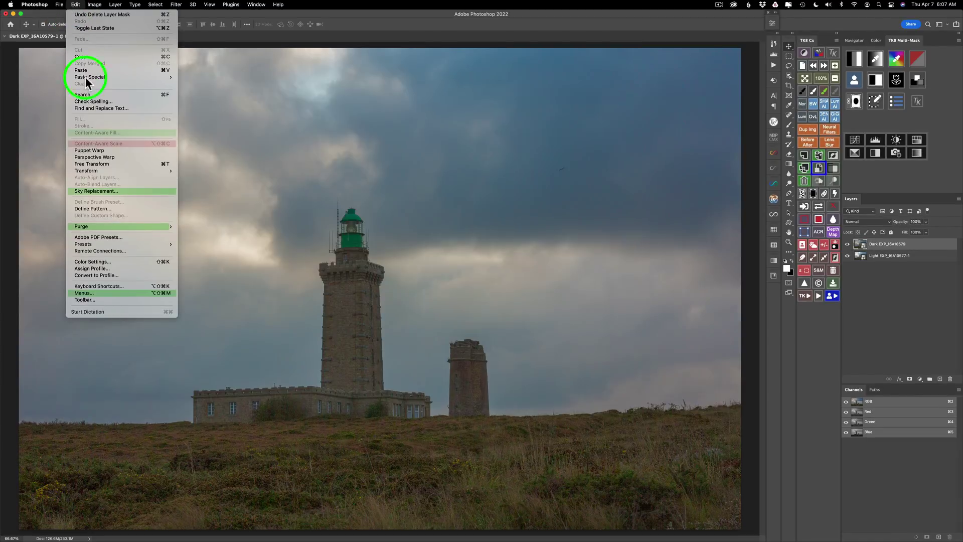
left_click(342, 31)
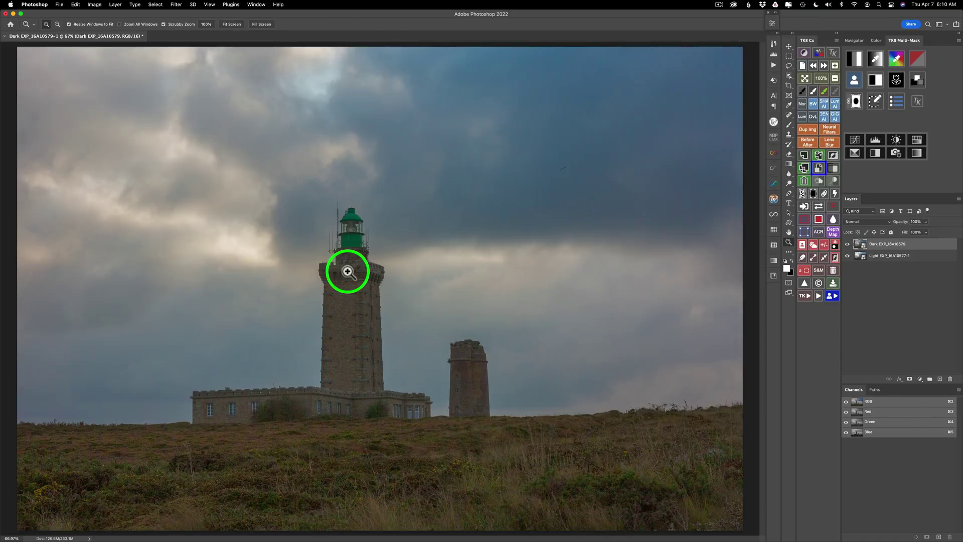
Lower the Dark EXP layer's opacity to 50% and nudge it with the Move tool until the lighthouse lines up with the light layer
left_click_drag(352, 272, 369, 274)
scroll(390, 295, "down", 5)
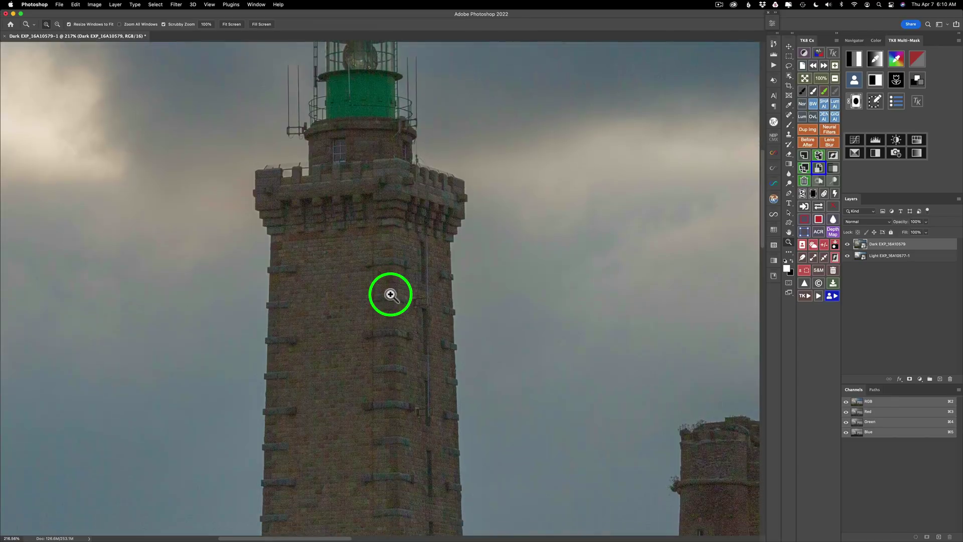
scroll(390, 294, "right", 3)
scroll(390, 295, "right", 2)
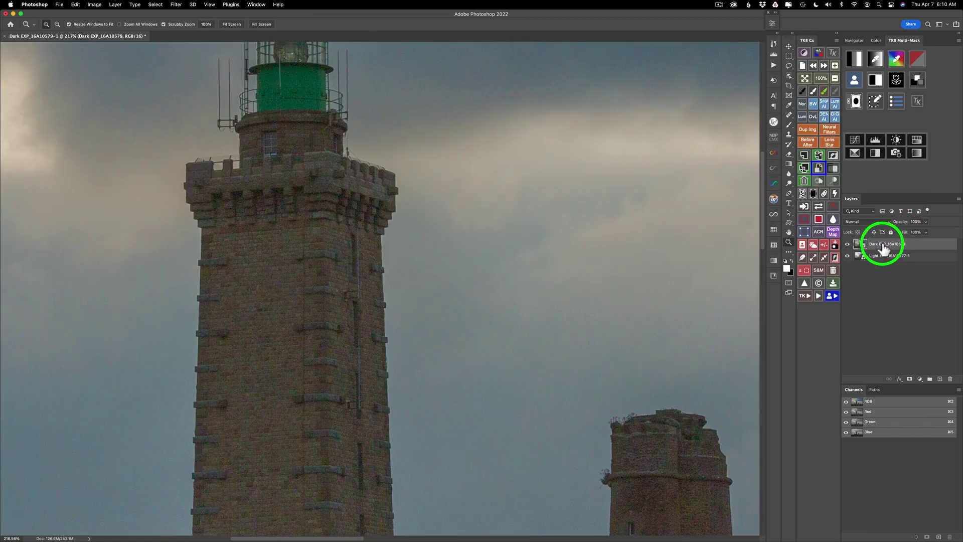
left_click_drag(906, 227, 888, 222)
key("5")
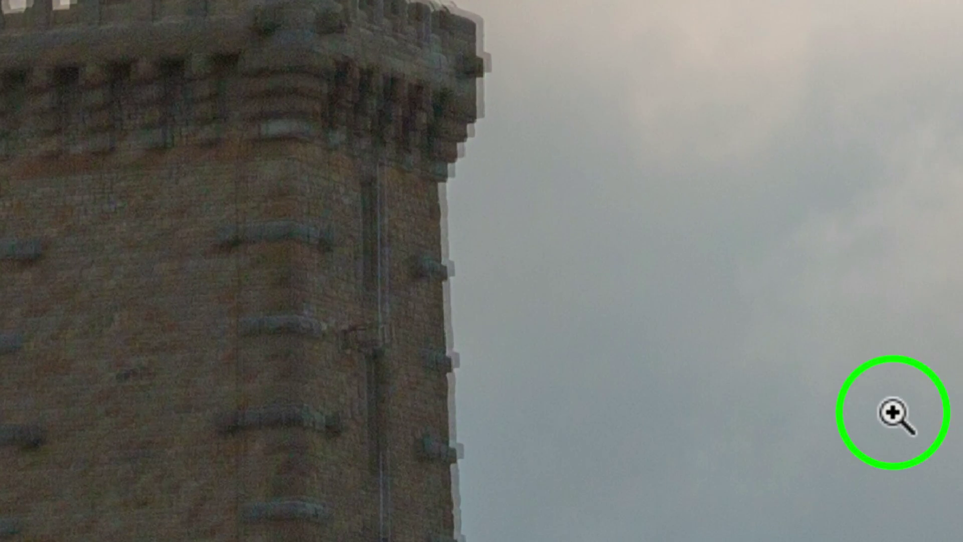
key("v")
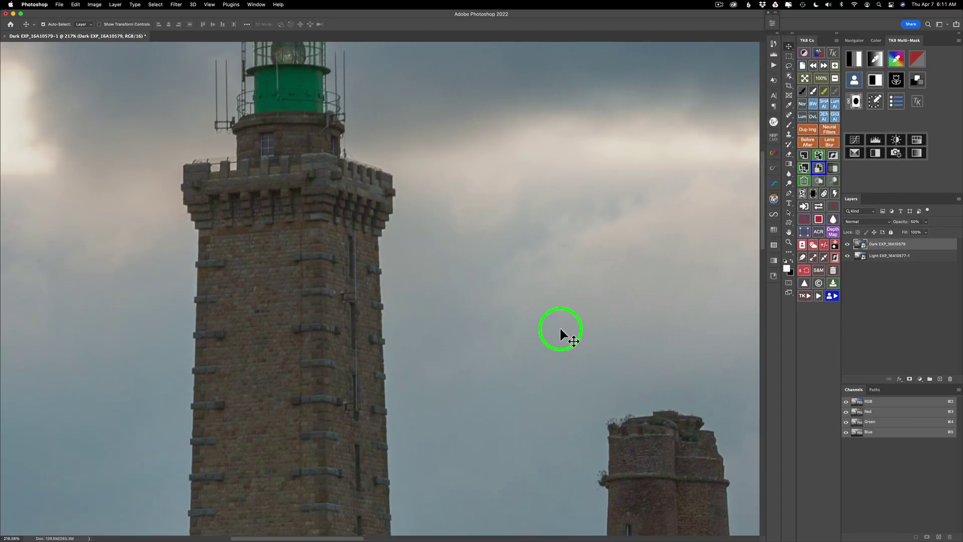
Examine the alignment of the two layers up close along the towers, the horizon, the lantern room and the building
scroll(888, 413, "down", 4)
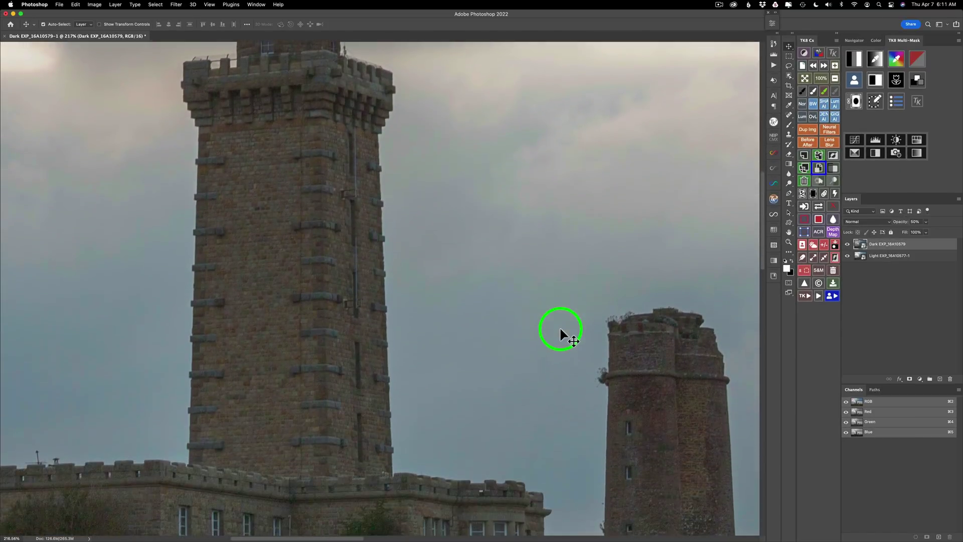
scroll(560, 329, "right", 5)
scroll(560, 329, "down", 4)
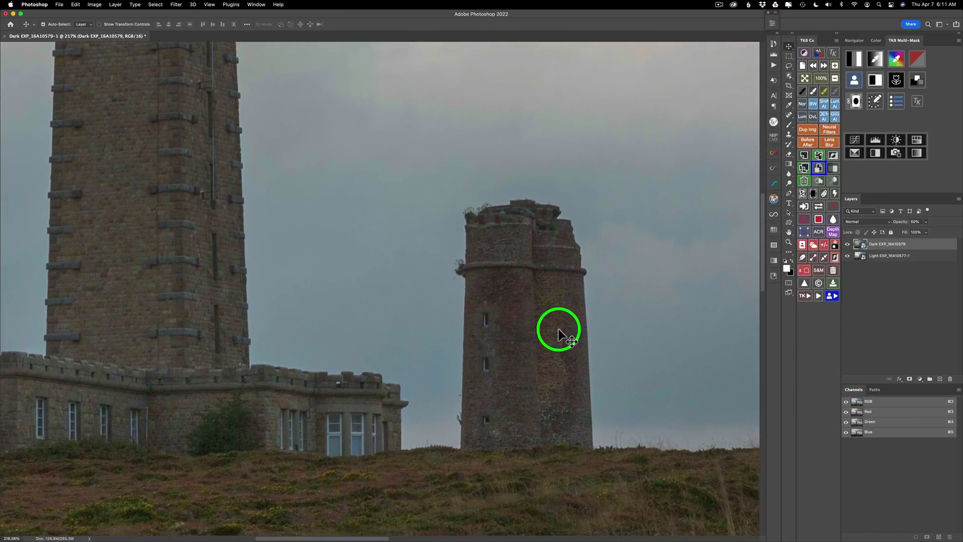
scroll(558, 330, "right", 15)
scroll(558, 329, "down", 3)
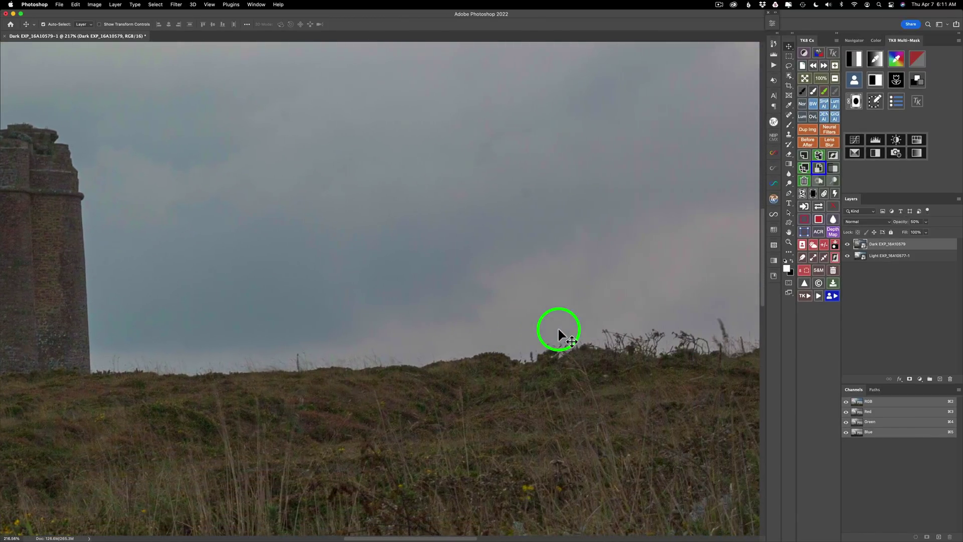
scroll(559, 329, "right", 3)
scroll(558, 330, "down", 2)
scroll(558, 329, "left", 15)
scroll(558, 330, "up", 2)
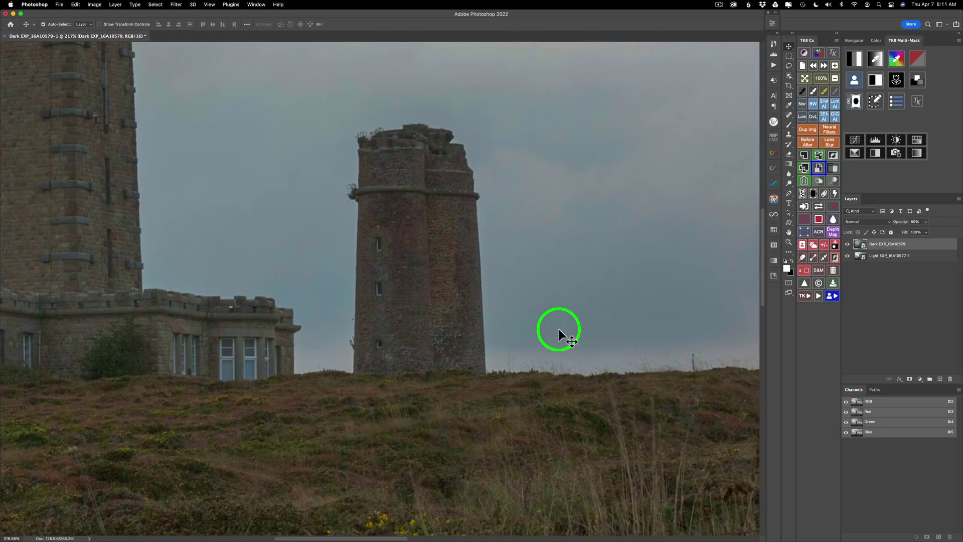
scroll(558, 330, "left", 12)
scroll(558, 329, "up", 9)
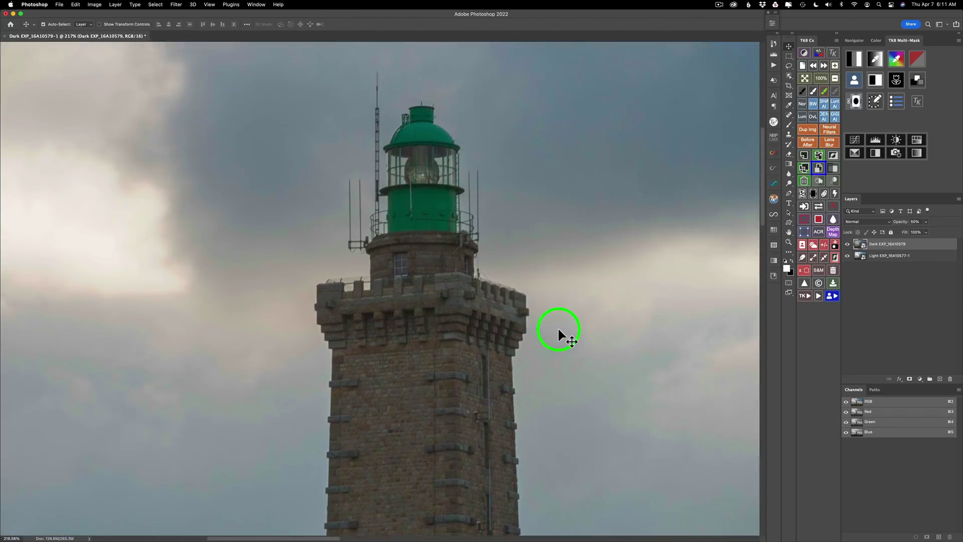
scroll(558, 330, "down", 10)
scroll(559, 329, "left", 7)
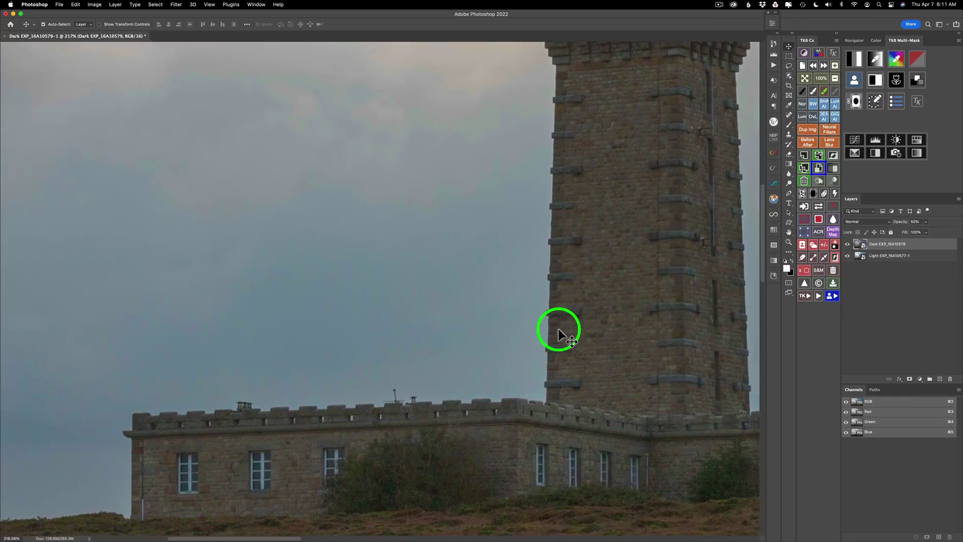
scroll(559, 330, "left", 7)
scroll(558, 330, "down", 5)
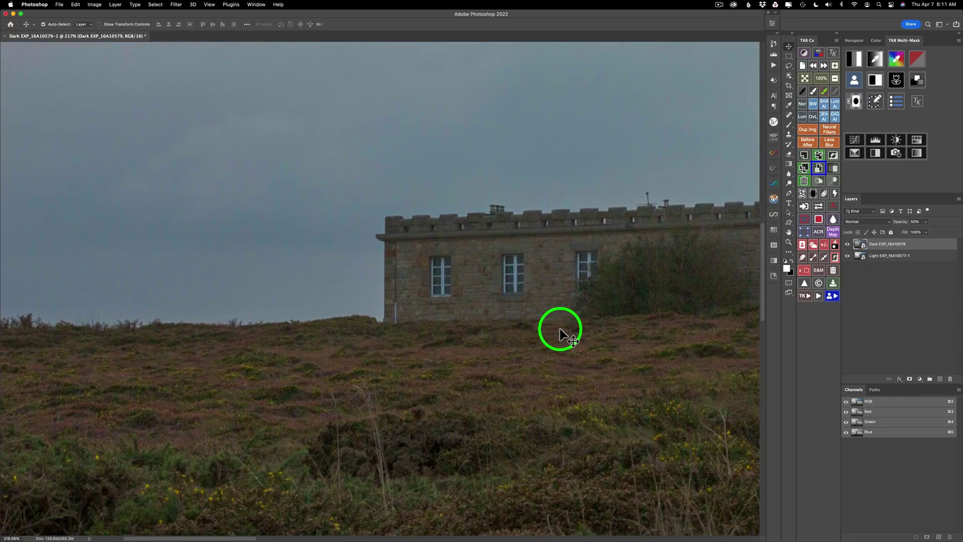
Return the Dark EXP layer to 100% opacity and toggle its visibility to compare the two exposures across the whole image
left_click(805, 77)
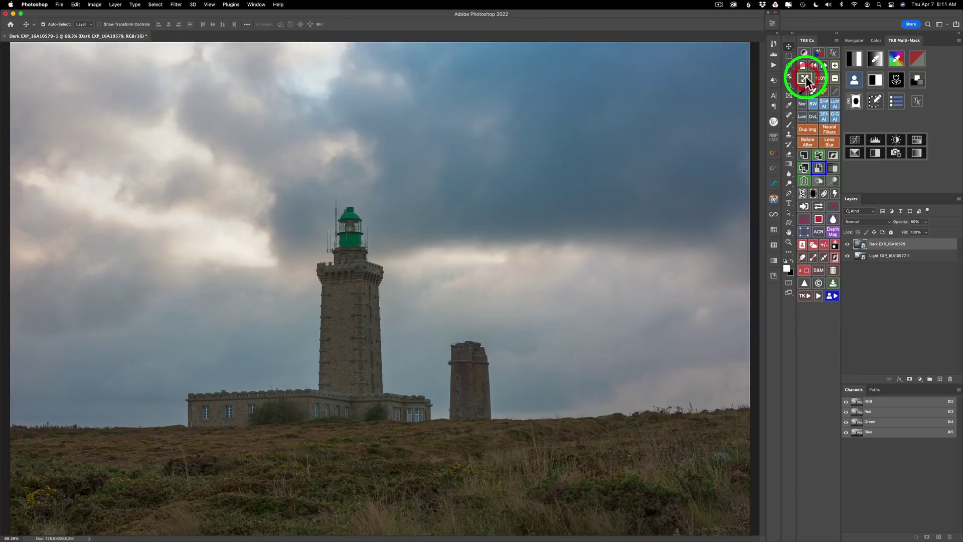
left_click(835, 78)
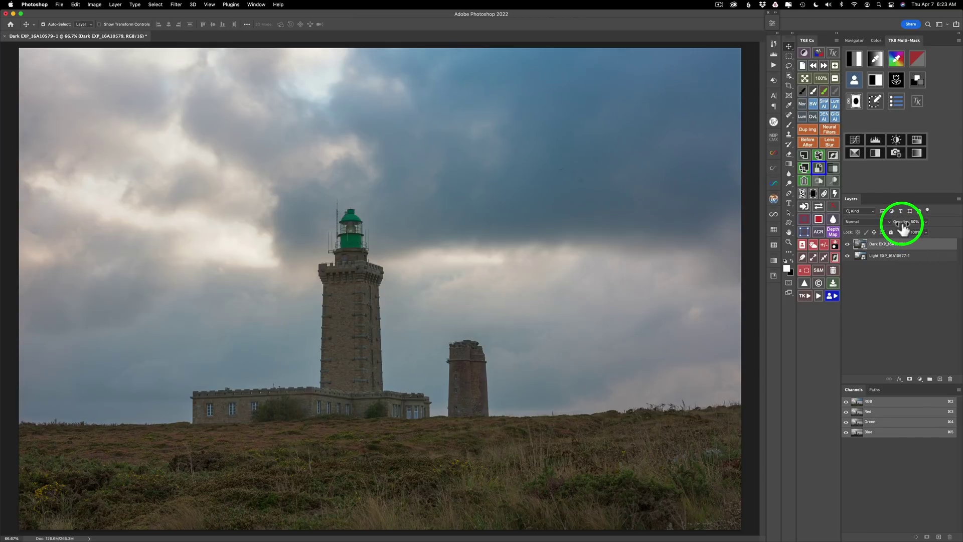
left_click_drag(904, 221, 959, 220)
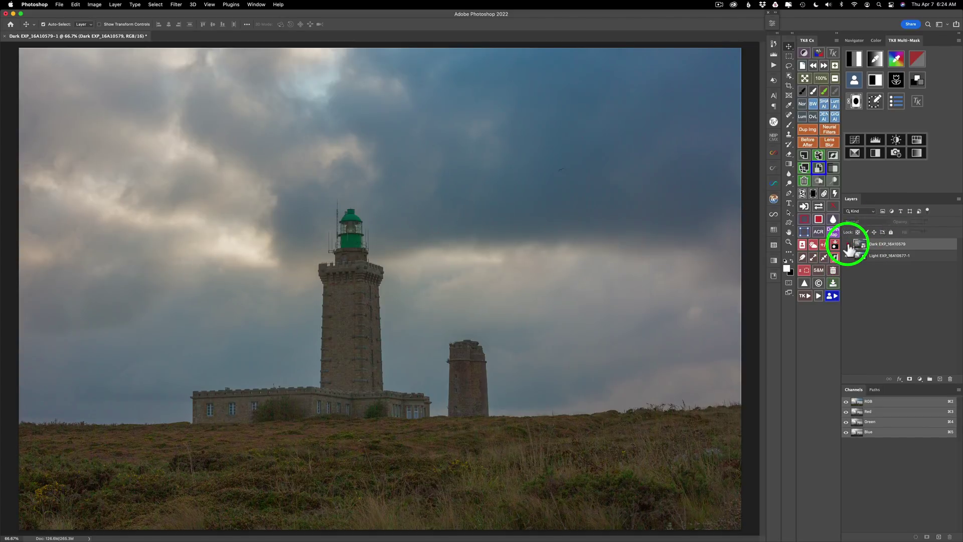
left_click(847, 245)
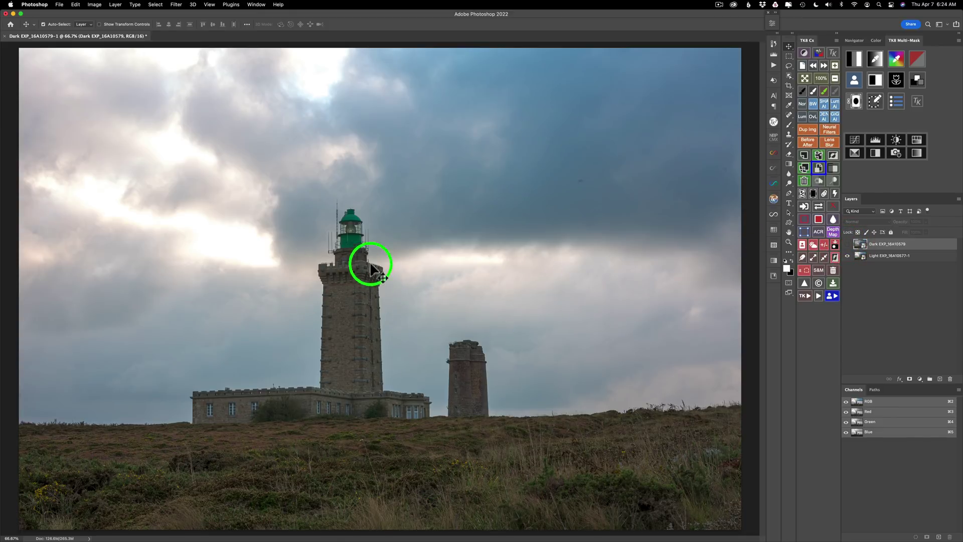
left_click(847, 244)
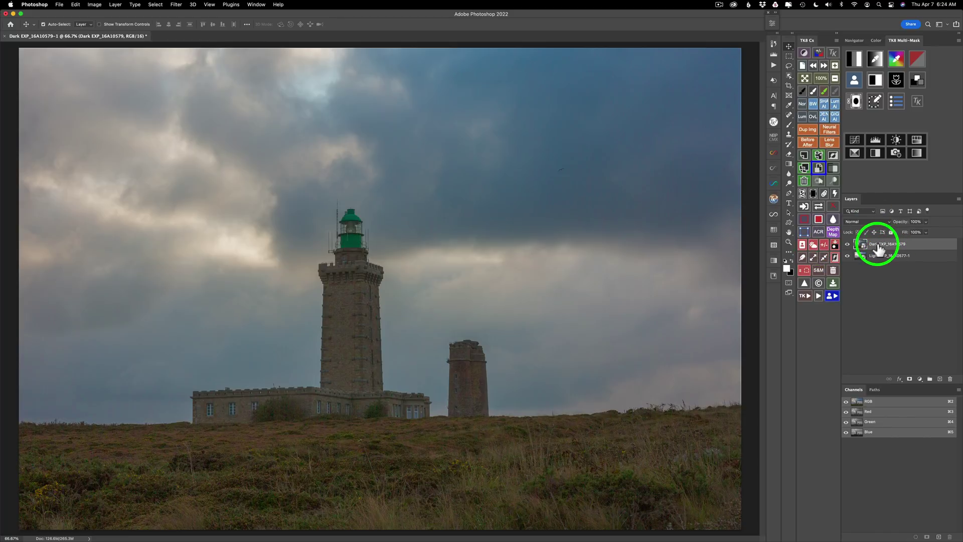
Add a black mask to the Dark EXP layer and generate a Lights 1 luminosity mask preview from RGB
left_click(814, 196)
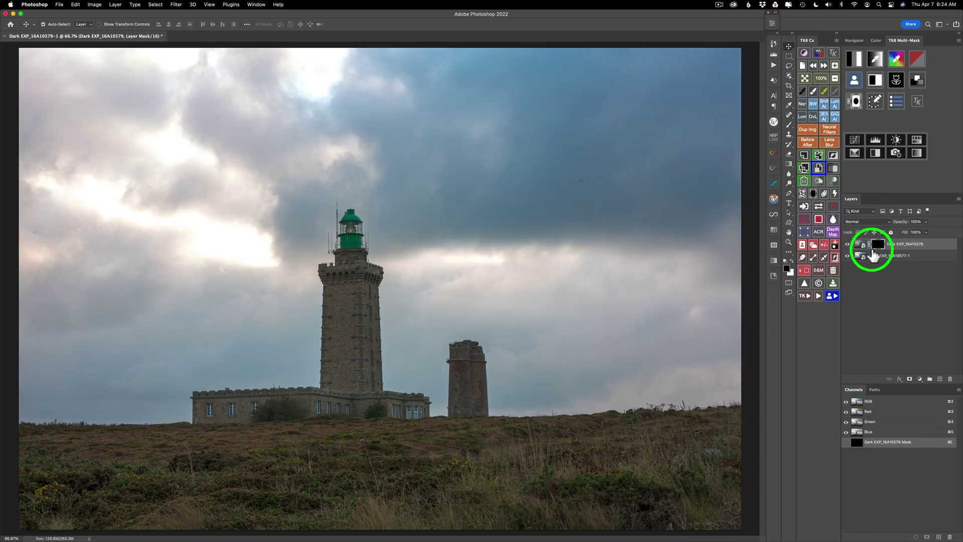
left_click(859, 59)
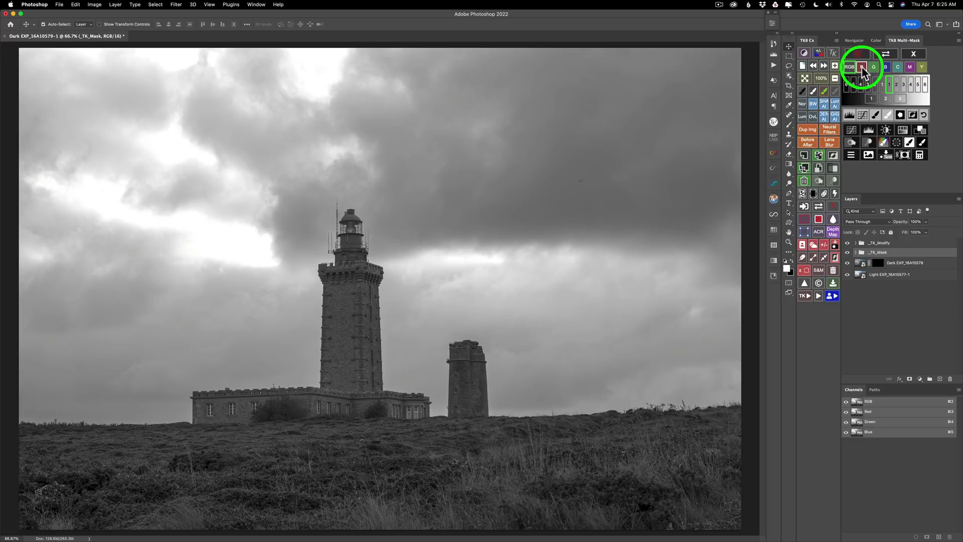
Compare the Lights 1 mask previews for the individual color channels, from red, green and blue through to yellow
left_click(862, 67)
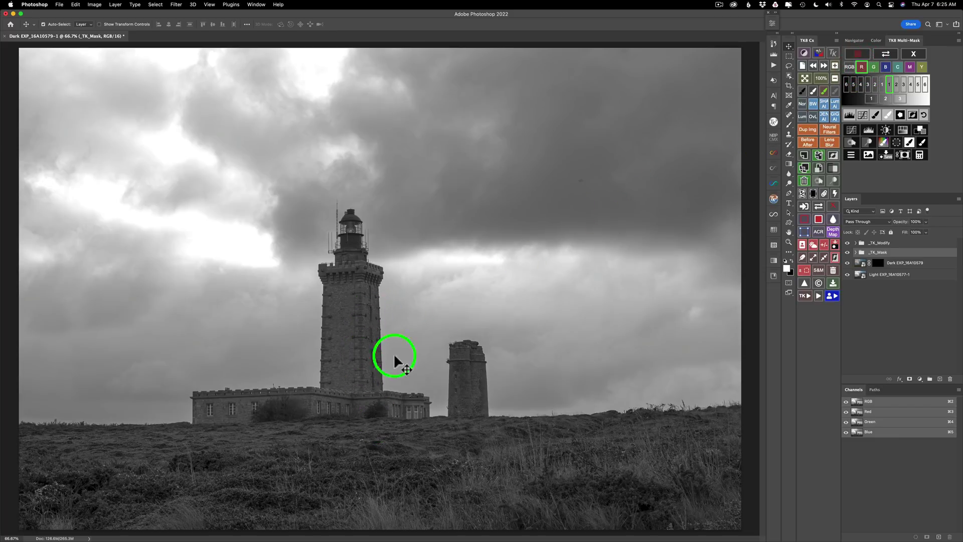
left_click(874, 68)
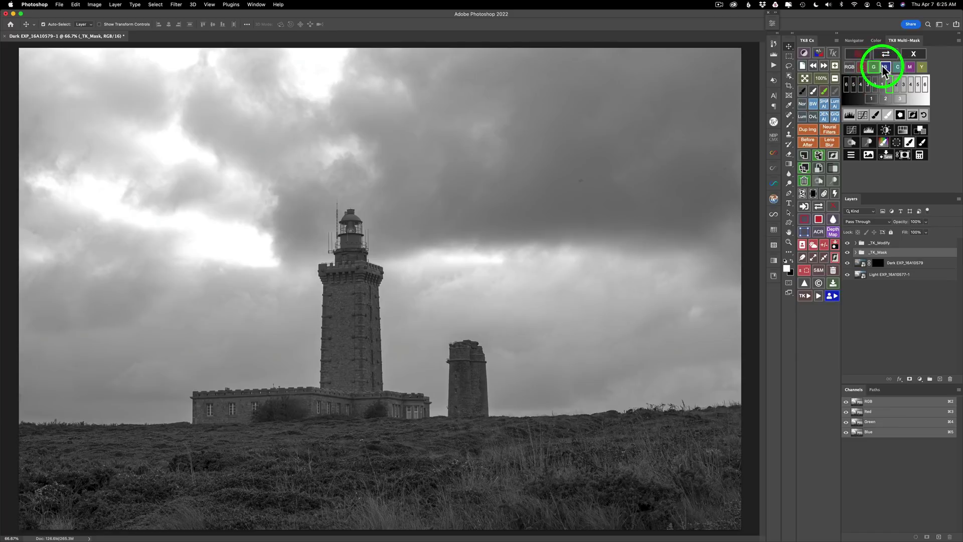
left_click(886, 67)
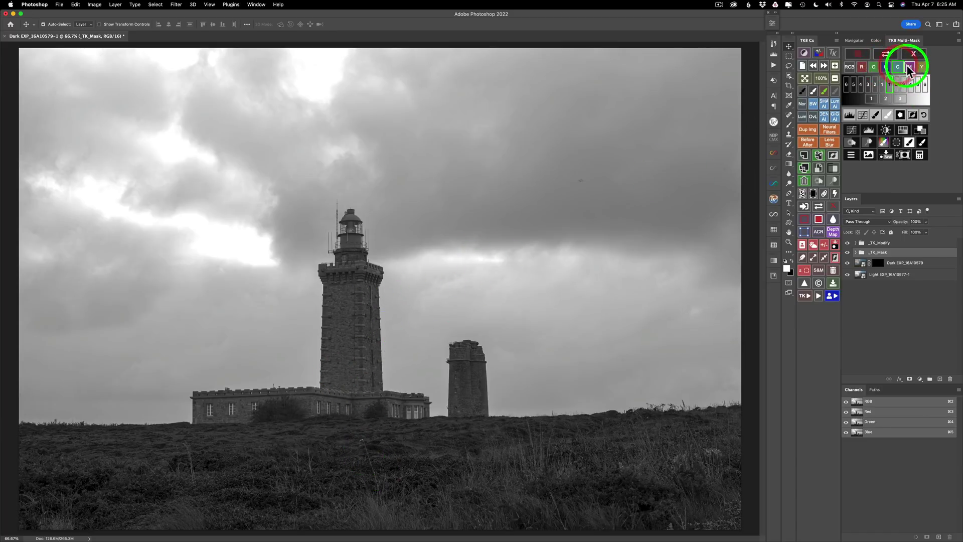
left_click(922, 68)
left_click(922, 68)
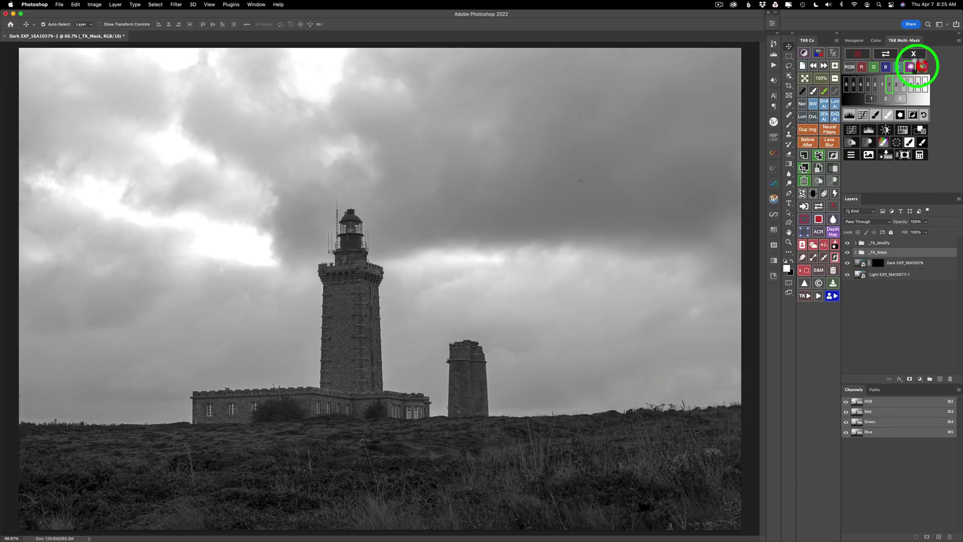
Generate a Lights 1 mask from the blue channel and raise its contrast with Levels, black point 71 and white point 89
left_click(886, 68)
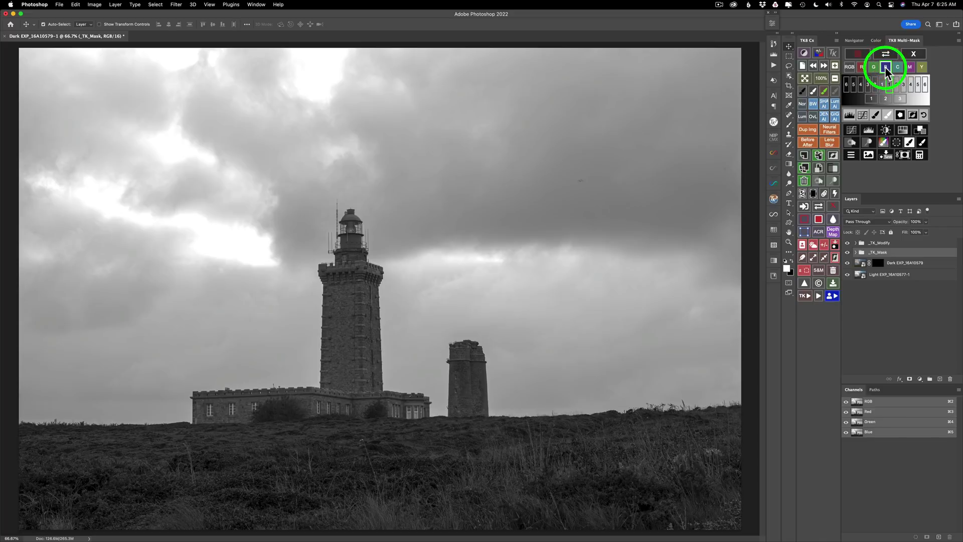
left_click(850, 115)
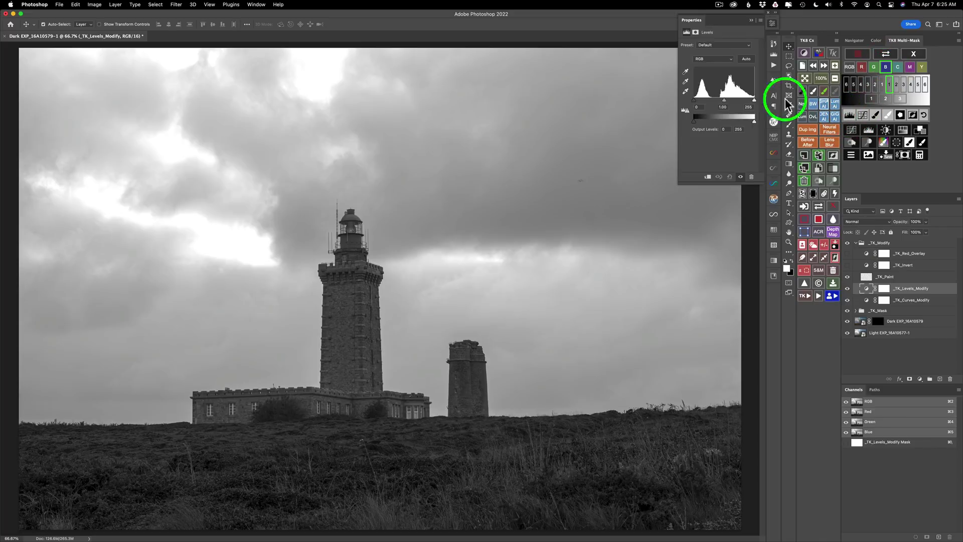
left_click_drag(755, 100, 716, 103)
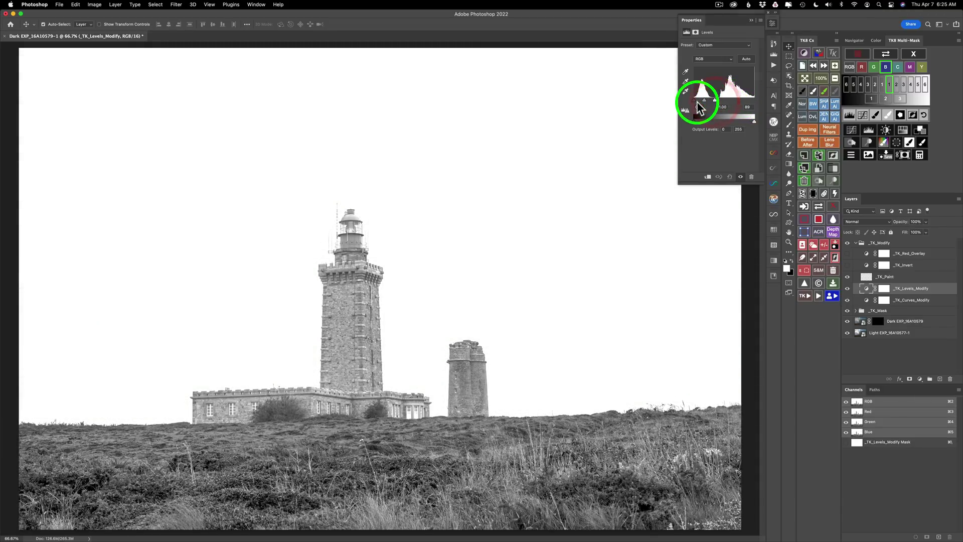
left_click_drag(696, 101, 709, 102)
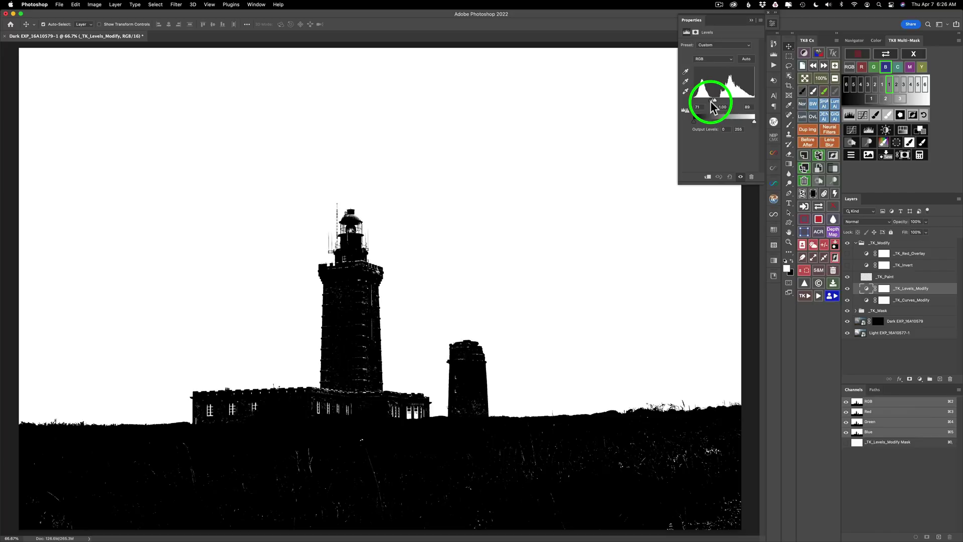
left_click_drag(711, 101, 710, 101)
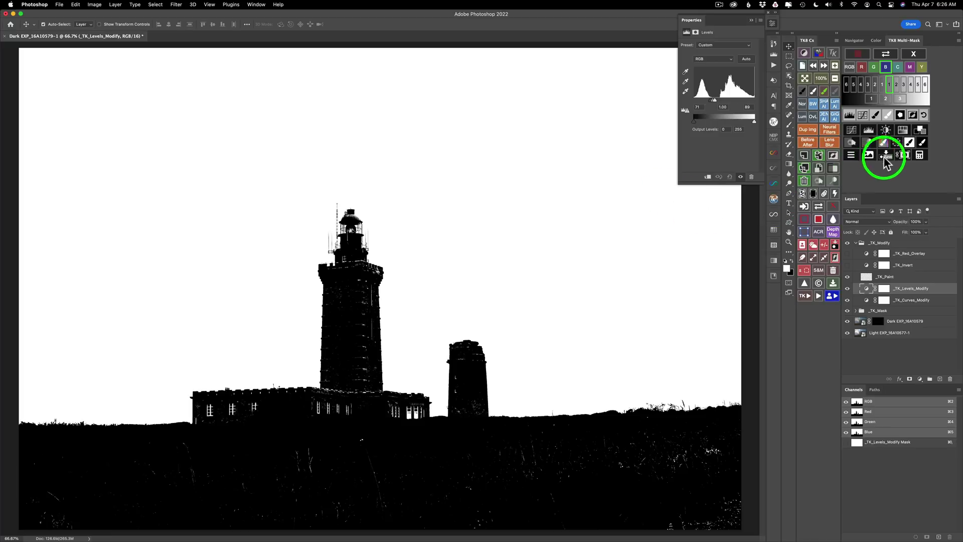
Apply the modified luminosity mask as the Dark EXP layer's mask and close the layer properties
left_click(905, 155)
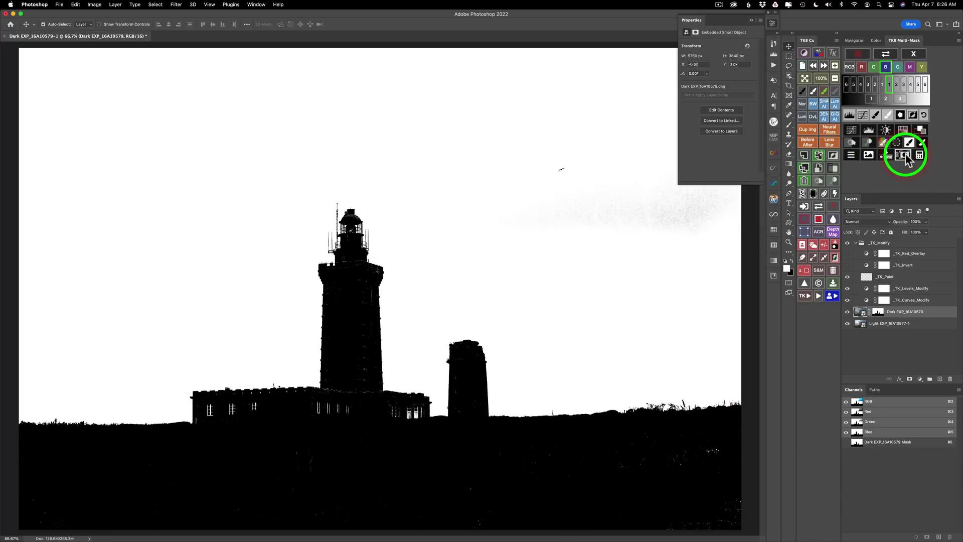
left_click(833, 66)
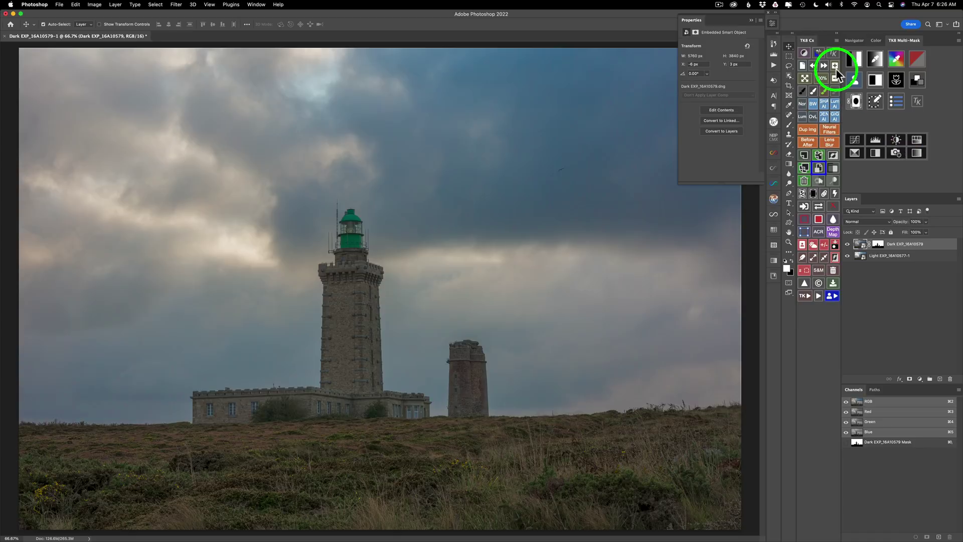
left_click(772, 23)
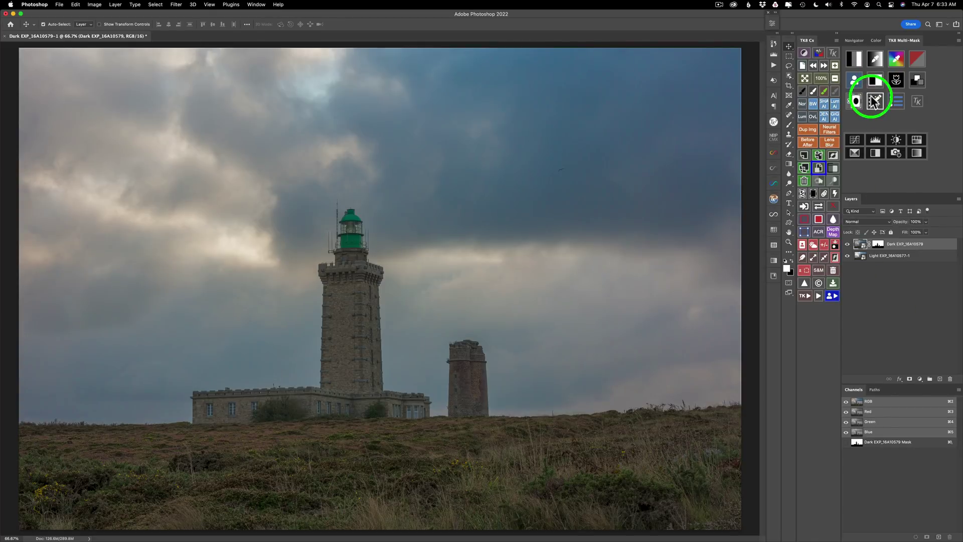
Display the Dark EXP layer mask for adjustment and paint the white specks in the foreground land black
left_click(856, 102)
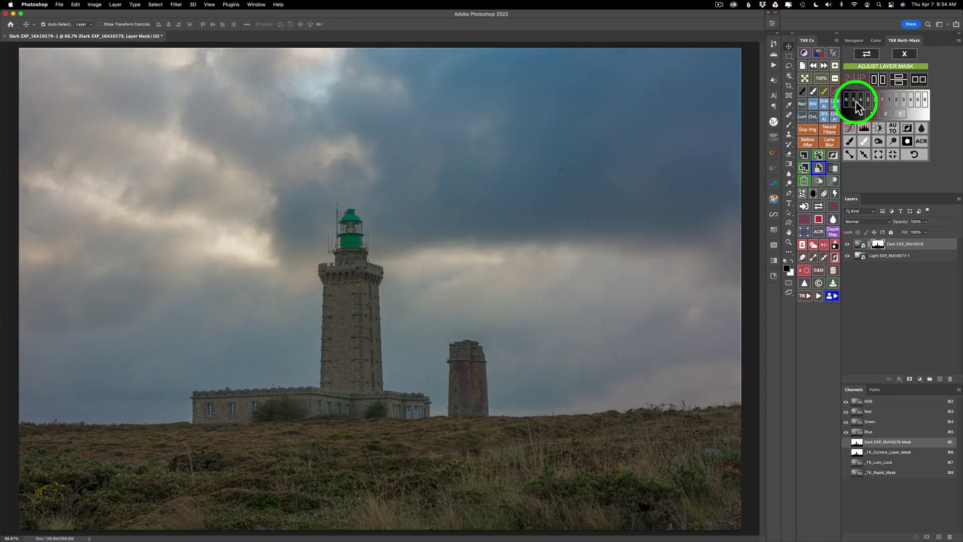
left_click(867, 56)
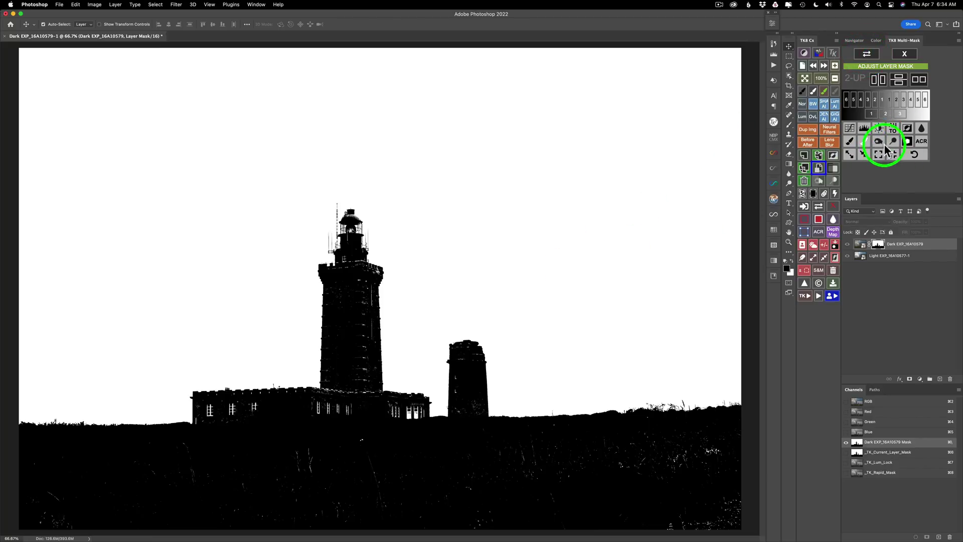
left_click(850, 139)
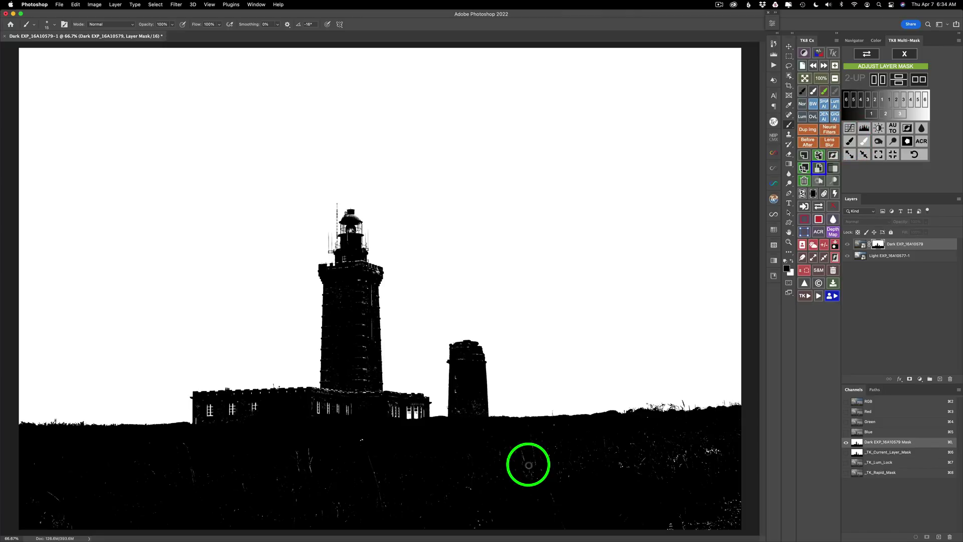
left_click_drag(569, 459, 602, 467)
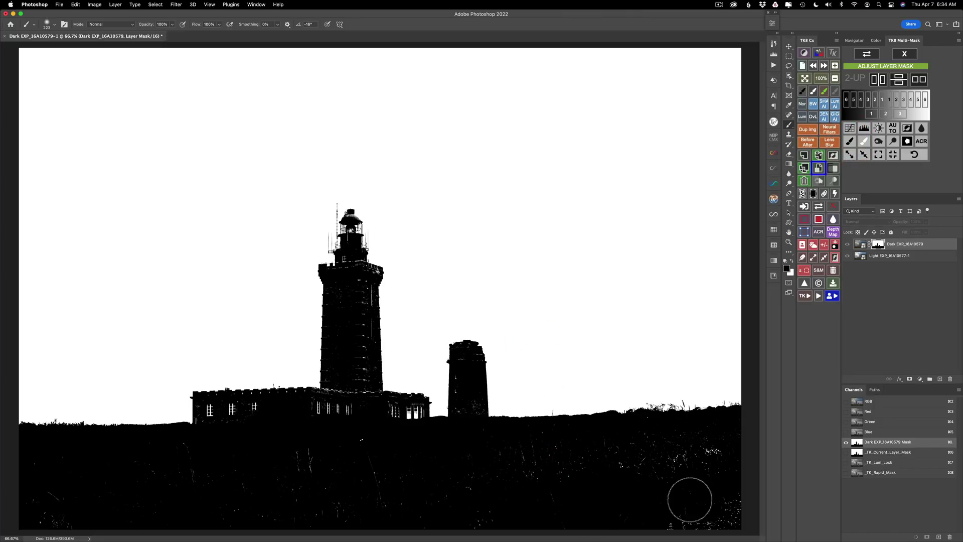
mouse_move(672, 524)
left_mouse_down()
mouse_move(762, 491)
mouse_move(717, 474)
mouse_move(652, 467)
mouse_move(747, 445)
mouse_move(665, 438)
mouse_move(590, 451)
mouse_move(646, 439)
mouse_move(645, 429)
mouse_move(639, 452)
mouse_move(614, 466)
mouse_move(540, 453)
mouse_move(548, 445)
mouse_move(499, 497)
mouse_move(596, 513)
mouse_move(256, 518)
left_mouse_up()
mouse_move(56, 508)
left_mouse_down()
mouse_move(122, 487)
mouse_move(37, 458)
mouse_move(78, 497)
mouse_move(155, 456)
mouse_move(254, 482)
mouse_move(260, 454)
mouse_move(294, 472)
mouse_move(314, 458)
mouse_move(394, 469)
mouse_move(327, 499)
mouse_move(391, 495)
mouse_move(505, 469)
mouse_move(379, 513)
mouse_move(320, 507)
mouse_move(423, 493)
mouse_move(510, 449)
mouse_move(501, 451)
mouse_move(564, 460)
mouse_move(502, 452)
mouse_move(529, 486)
mouse_move(481, 447)
mouse_move(480, 428)
mouse_move(725, 414)
mouse_move(718, 424)
mouse_move(563, 415)
left_mouse_up()
Paint the remaining white specks in the building and lighthouse tower black on the mask, and return to the color image
mouse_move(404, 414)
left_mouse_down()
mouse_move(408, 402)
mouse_move(411, 414)
mouse_move(421, 406)
mouse_move(395, 419)
mouse_move(399, 402)
mouse_move(381, 402)
mouse_move(389, 393)
mouse_move(415, 400)
mouse_move(407, 405)
mouse_move(415, 392)
mouse_move(408, 402)
mouse_move(348, 401)
mouse_move(350, 411)
mouse_move(329, 385)
mouse_move(322, 389)
mouse_move(353, 405)
mouse_move(376, 387)
mouse_move(327, 415)
mouse_move(322, 393)
mouse_move(308, 409)
mouse_move(320, 402)
mouse_move(360, 414)
mouse_move(344, 398)
mouse_move(195, 402)
mouse_move(196, 419)
mouse_move(202, 411)
mouse_move(236, 423)
mouse_move(256, 406)
mouse_move(251, 424)
mouse_move(330, 407)
mouse_move(329, 371)
mouse_move(357, 342)
mouse_move(361, 297)
mouse_move(354, 358)
mouse_move(366, 342)
mouse_move(364, 353)
left_mouse_up()
left_click(361, 405)
left_click(872, 55)
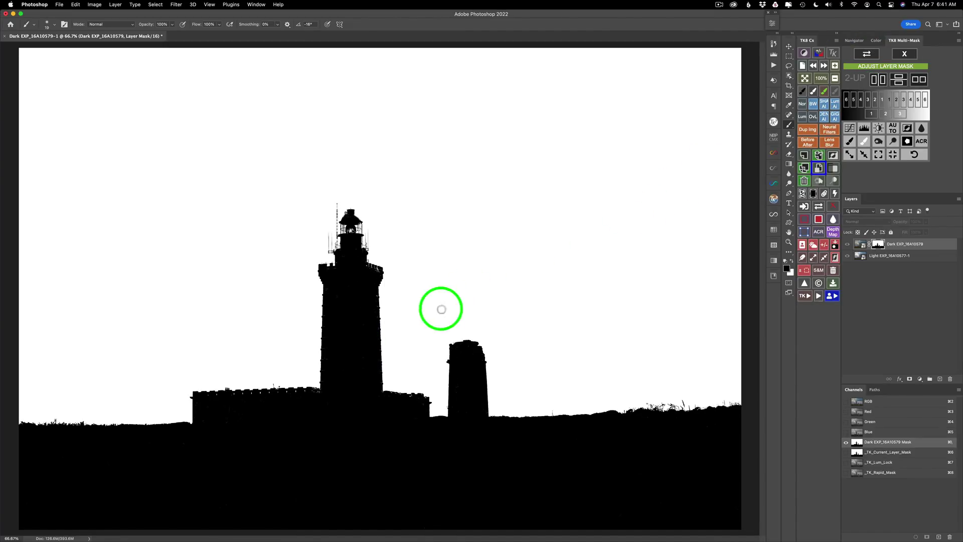
key("v")
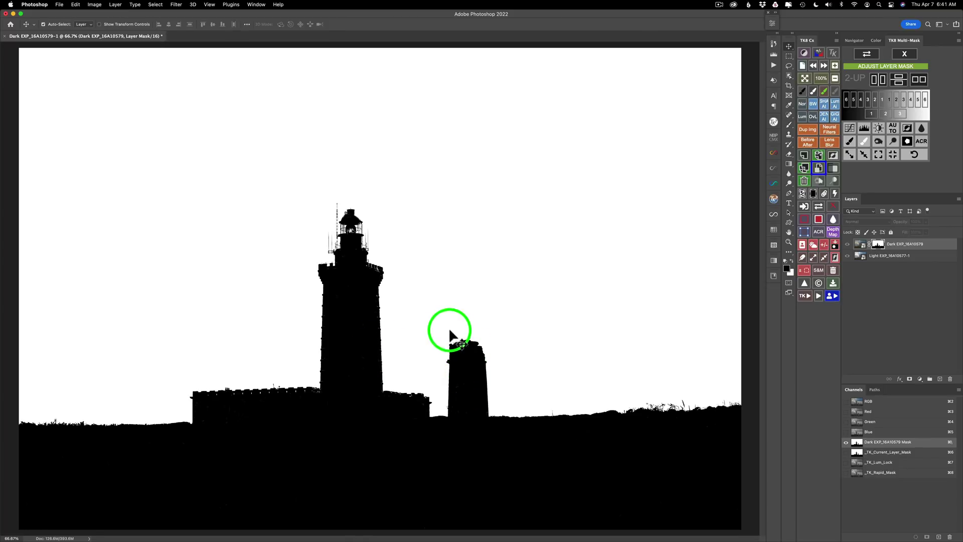
left_click(867, 57)
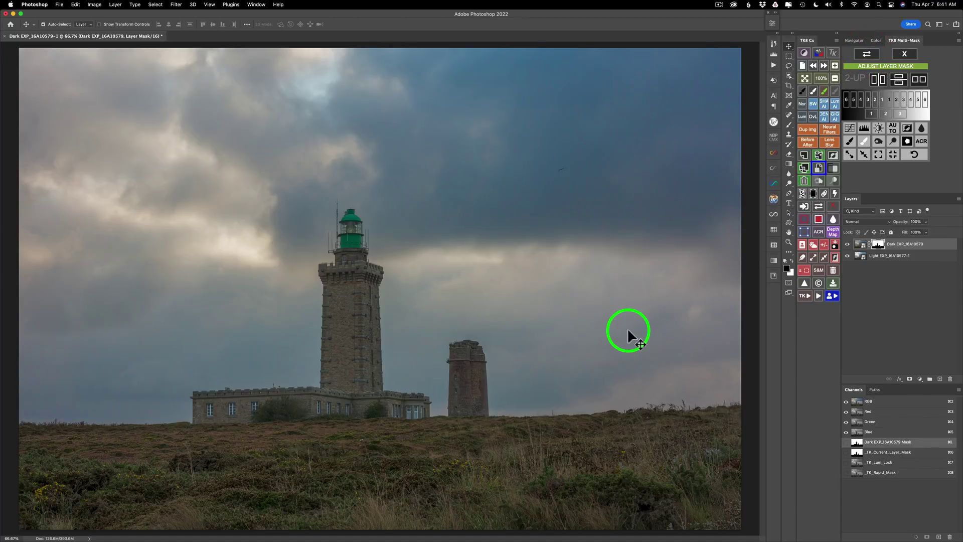
Examine the blend edges up close along the grassy horizon and around the shorter tower
key("z")
left_click_drag(562, 380, 381, 146)
key("super+minus")
key("super+minus")
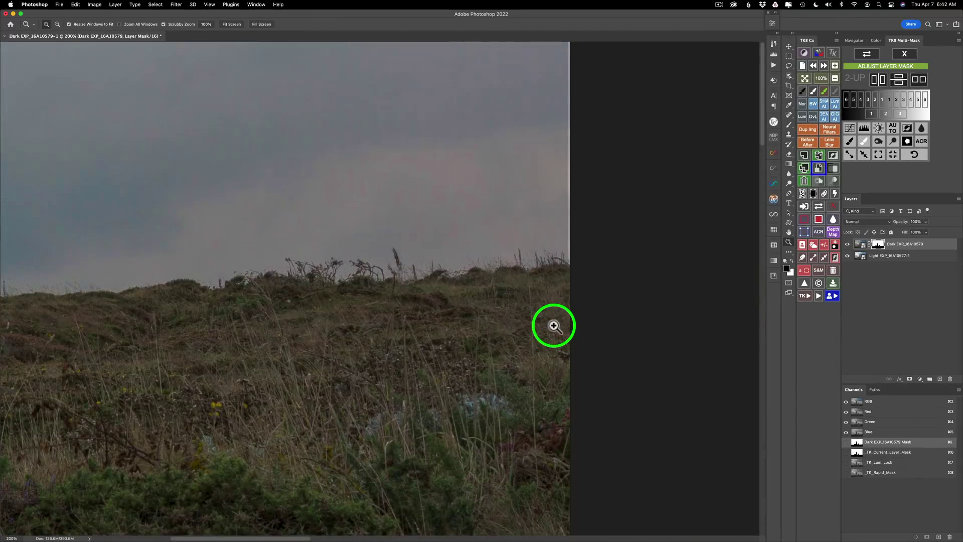
scroll(554, 325, "left", 3)
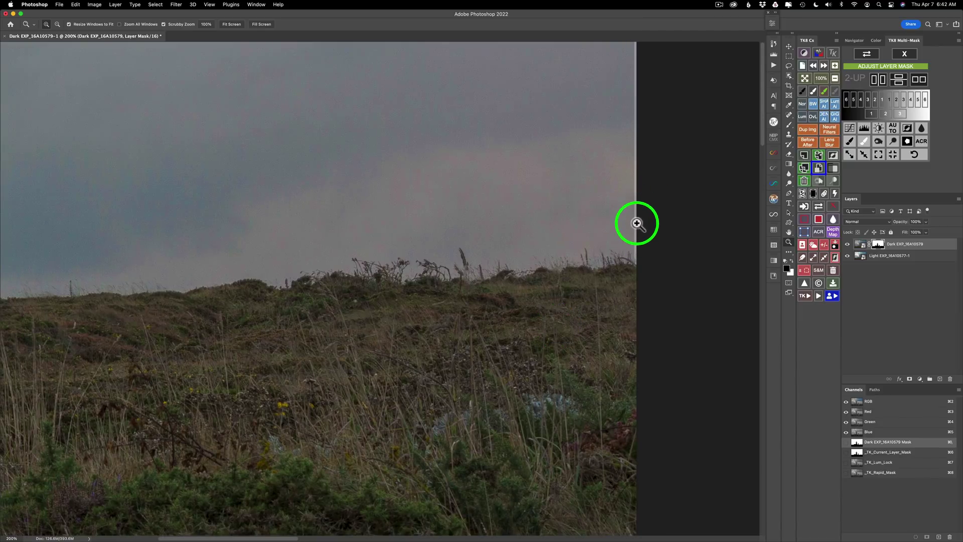
scroll(613, 267, "left", 6)
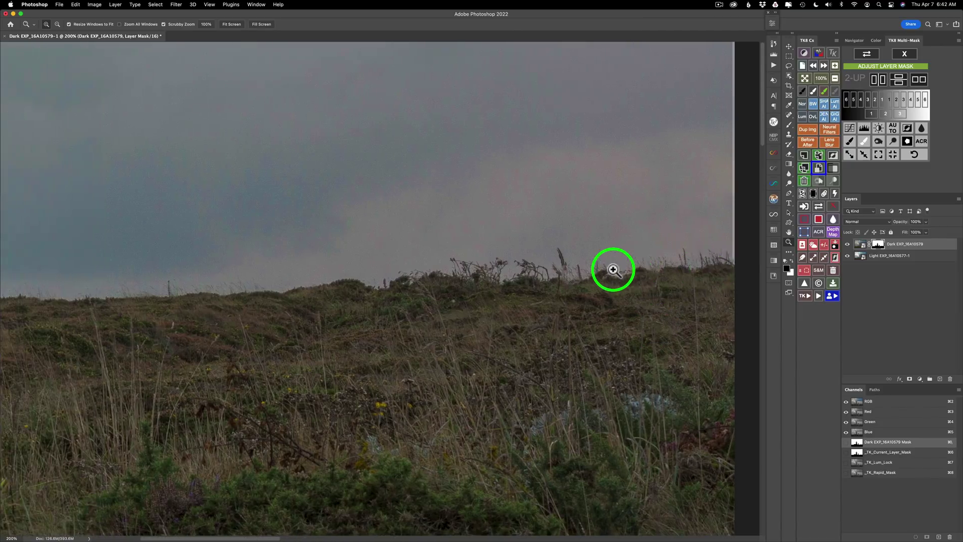
scroll(612, 270, "left", 10)
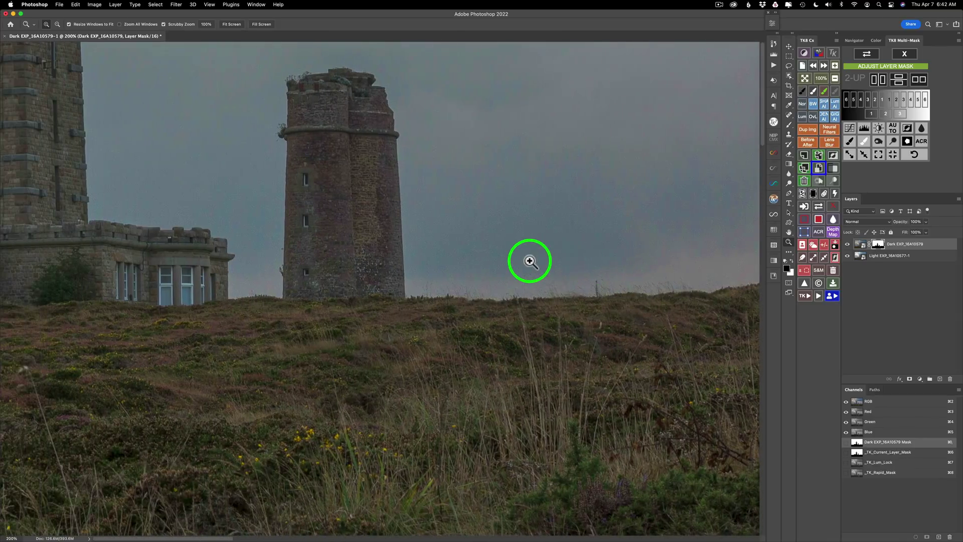
scroll(531, 261, "left", 3)
scroll(531, 261, "up", 15)
scroll(531, 261, "left", 8)
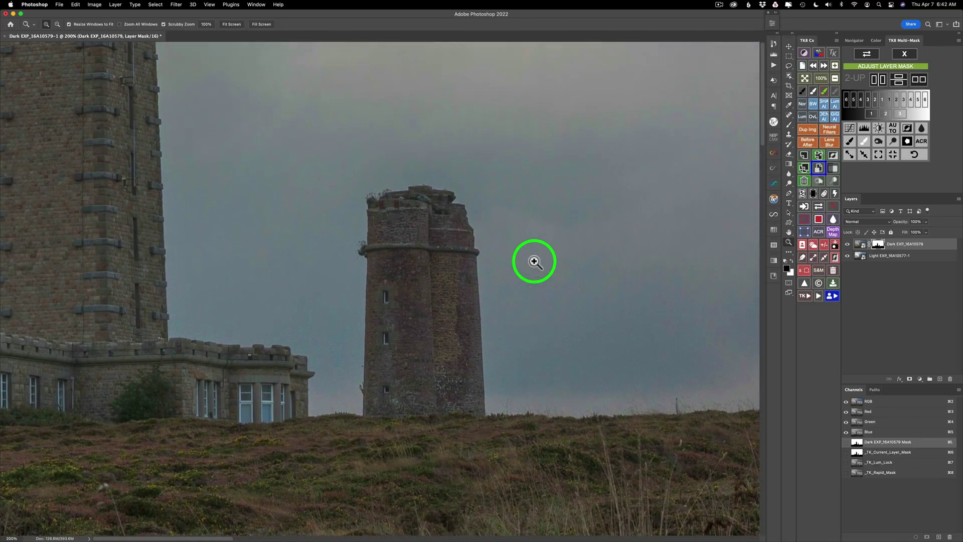
Examine the blend edges around the lantern room, lighthouse tower and building, and return to the full image view
scroll(542, 261, "up", 3)
scroll(542, 261, "left", 4)
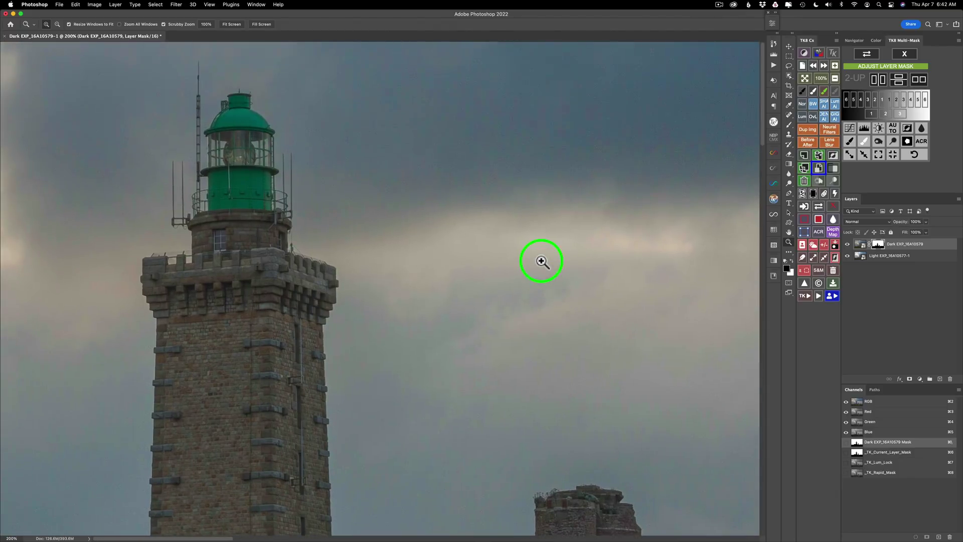
scroll(542, 261, "left", 8)
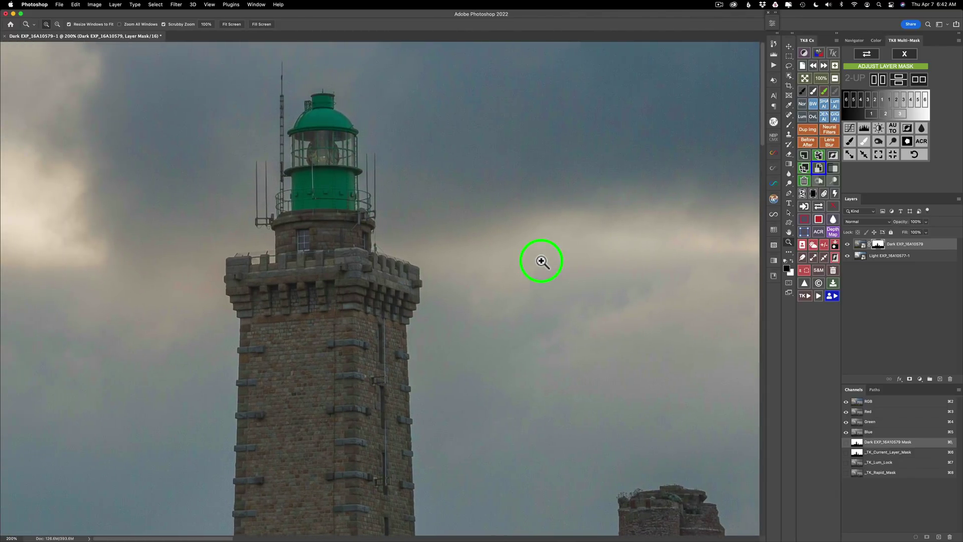
scroll(542, 261, "down", 4)
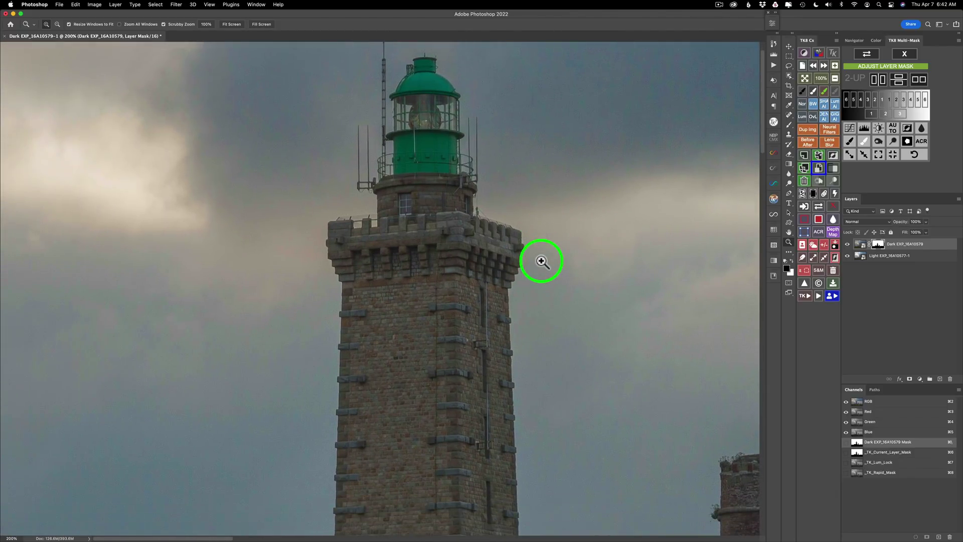
scroll(541, 261, "down", 10)
scroll(542, 260, "left", 12)
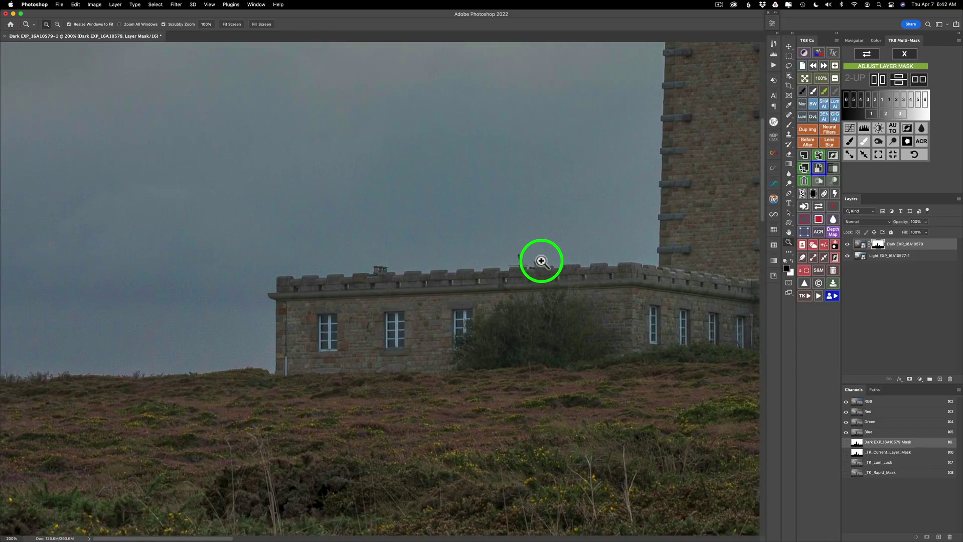
scroll(542, 261, "left", 12)
scroll(542, 261, "right", 1)
scroll(541, 261, "right", 20)
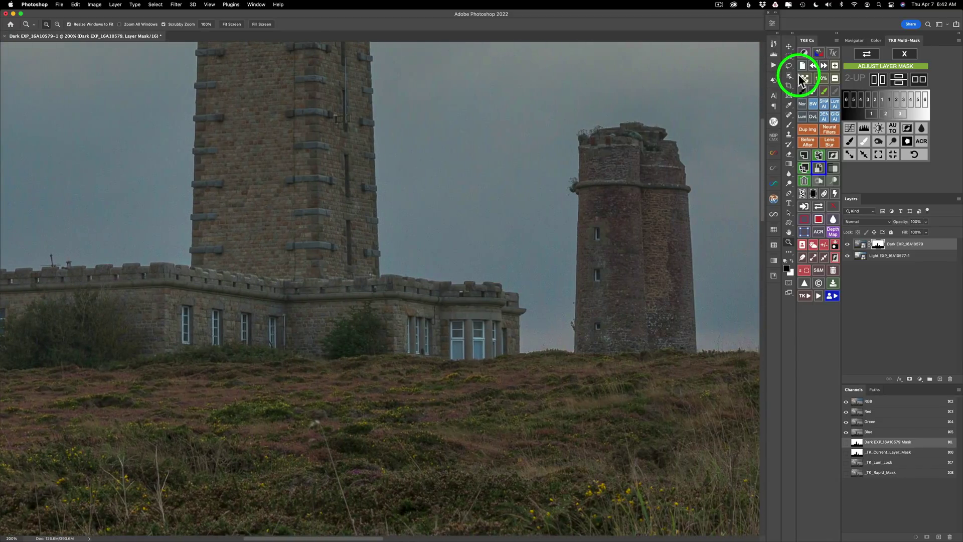
left_click(804, 79)
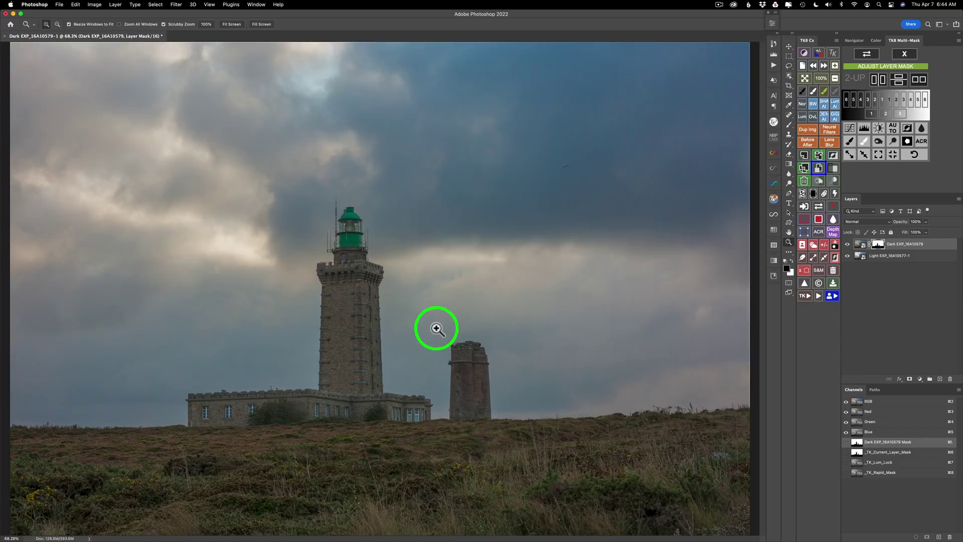
Open the Dark EXP smart object in Camera Raw, set its temperature to 5900, and apply the change
left_click(860, 246)
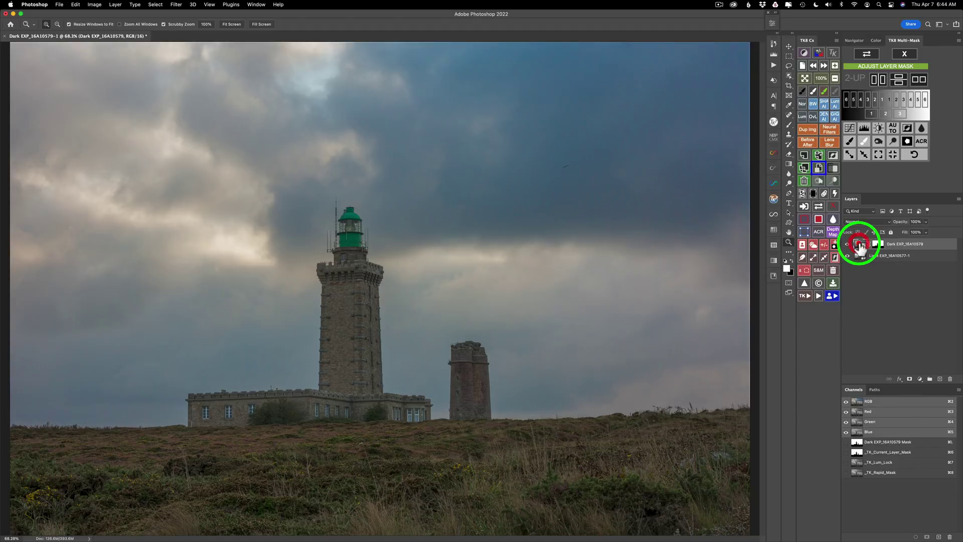
double_click(860, 246)
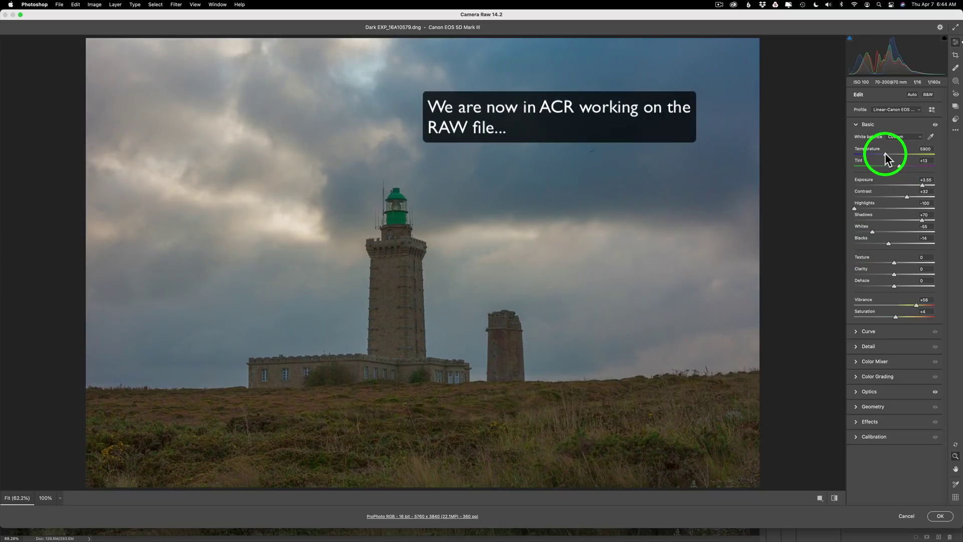
left_click_drag(886, 154, 886, 154)
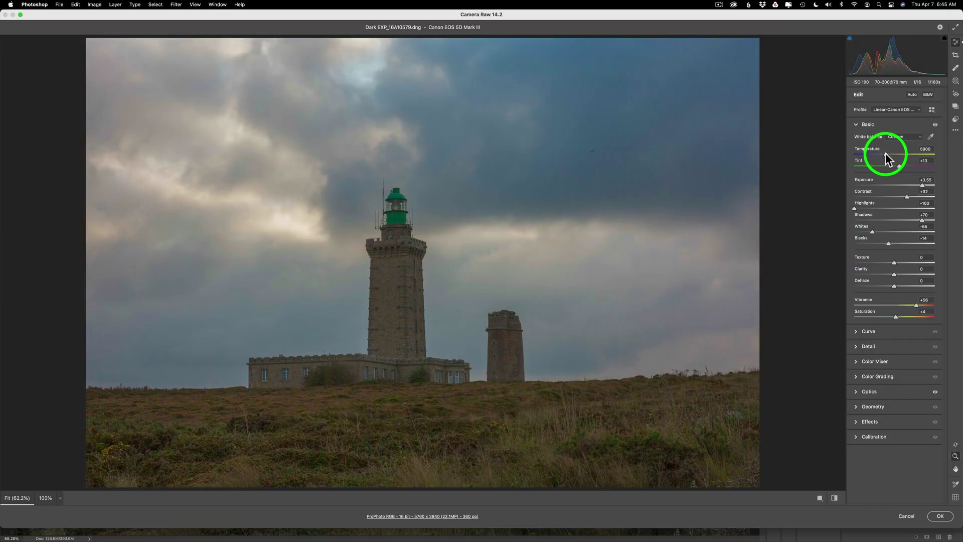
left_click_drag(887, 157, 886, 155)
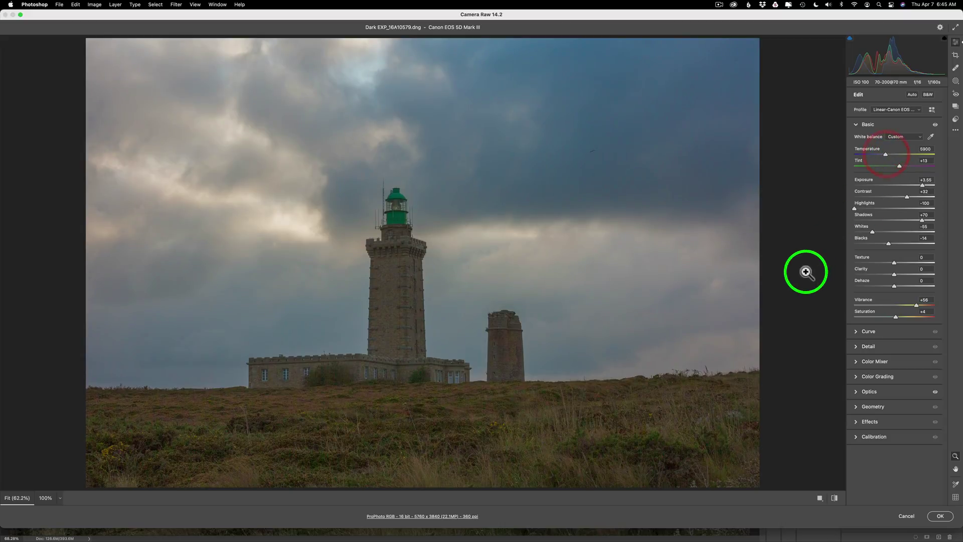
left_click(940, 518)
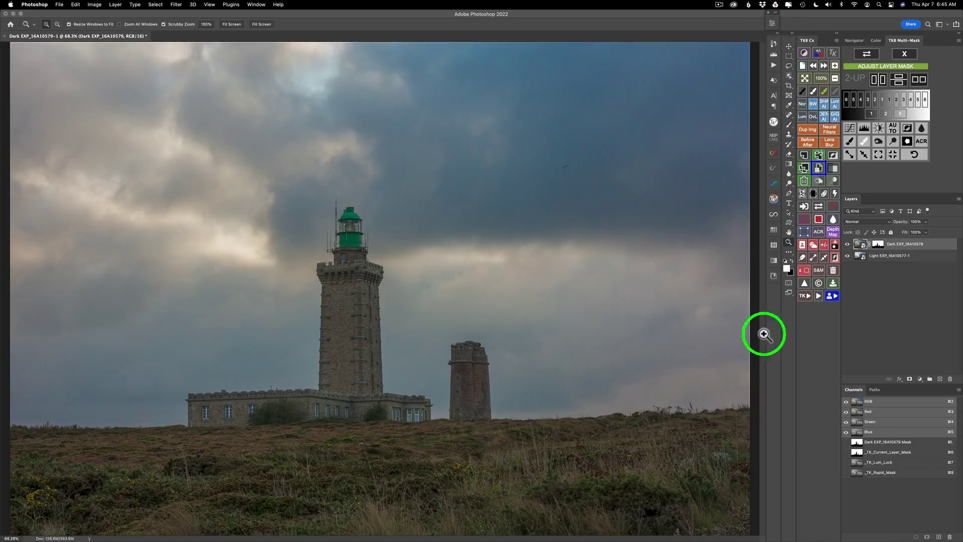
Open the Light EXP smart object in Camera Raw, set Texture to +28 and Clarity to +13, and apply the changes
left_click(858, 257)
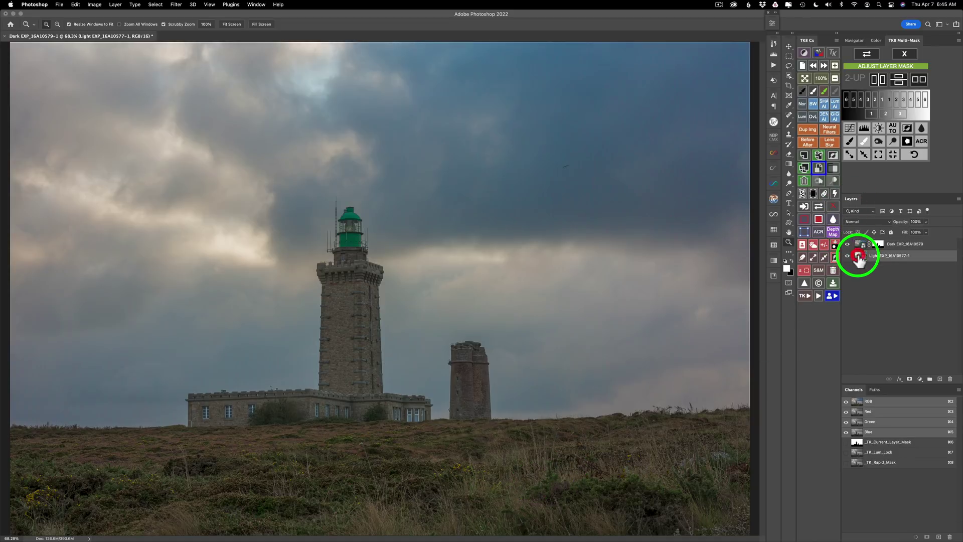
double_click(859, 256)
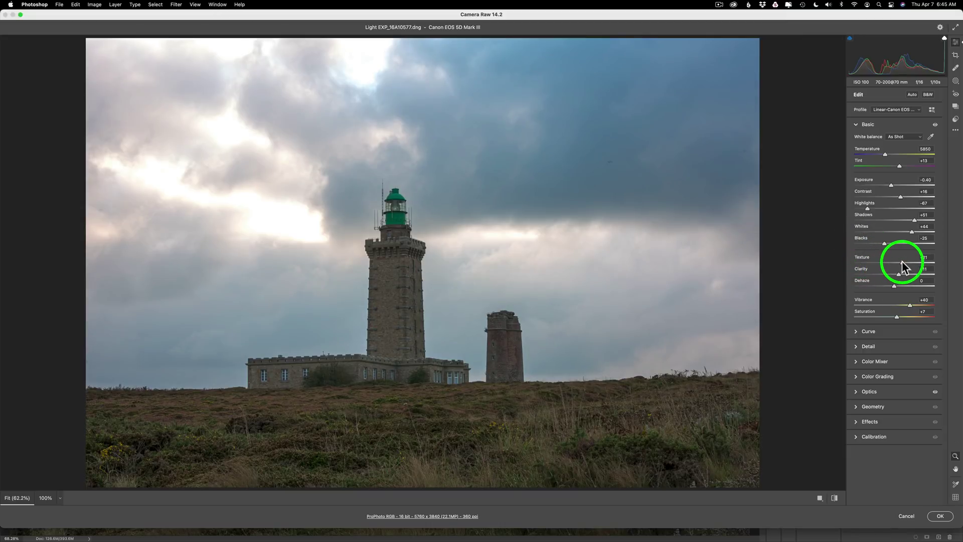
left_click_drag(901, 261, 897, 261)
left_click(905, 262)
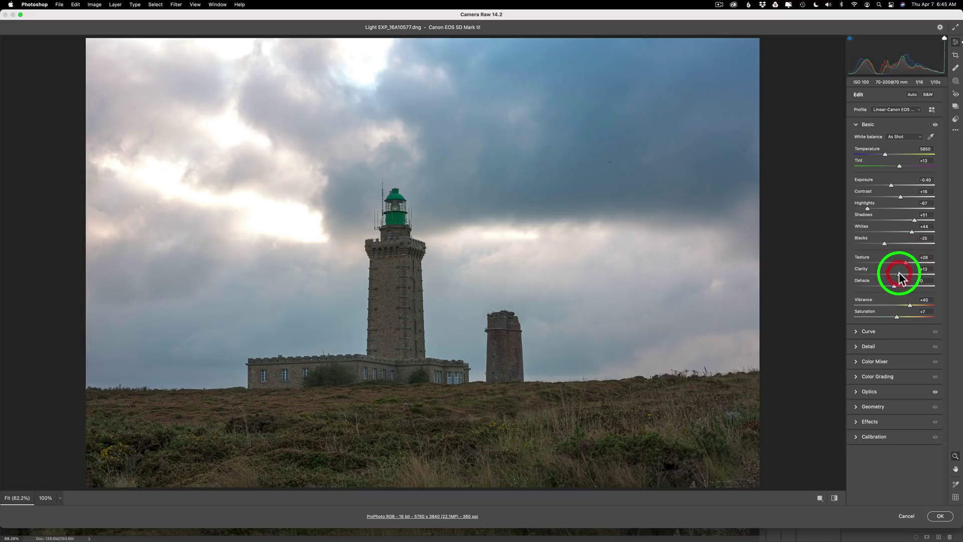
left_click(940, 516)
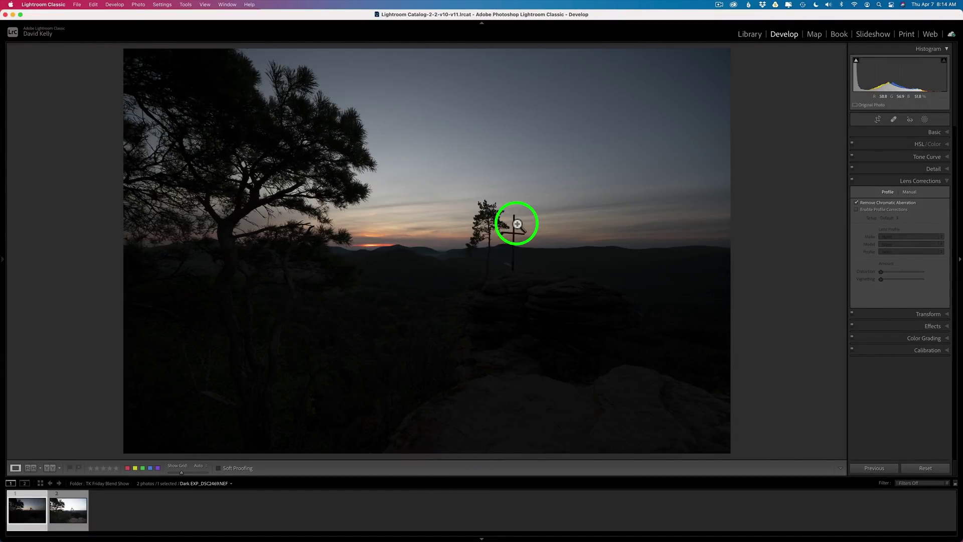
Select the Light EXP photo and apply the Linear Nikon Z 50 camera profile to it
left_click(77, 515)
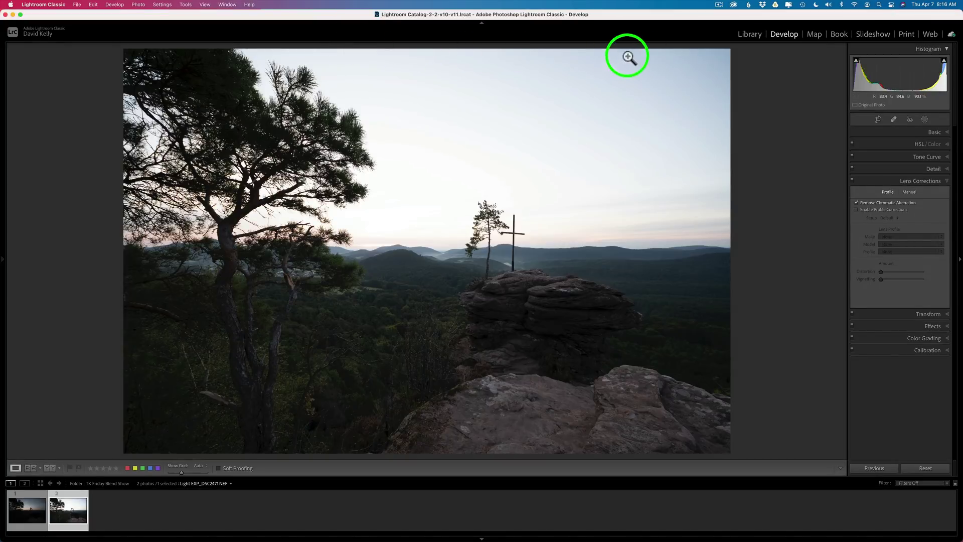
left_click(929, 133)
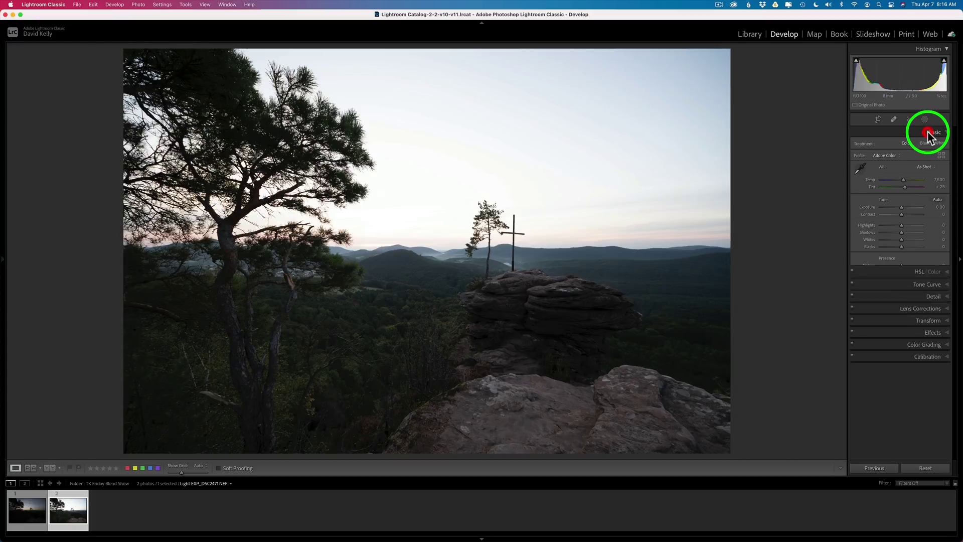
left_click(896, 155)
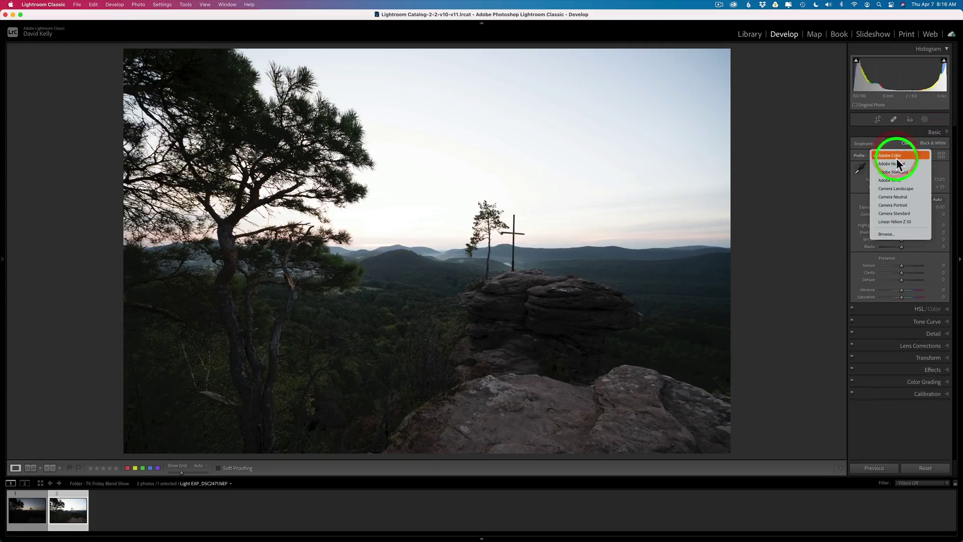
left_click(895, 221)
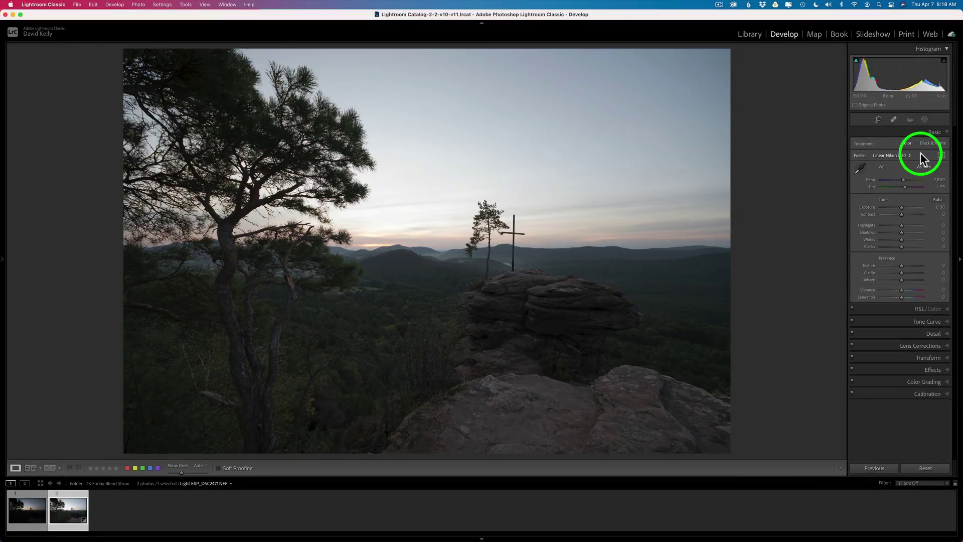
Examine the Linear Nikon Z 50 entry in the profile list and its favourite setting in the Profile Browser
left_click(898, 155)
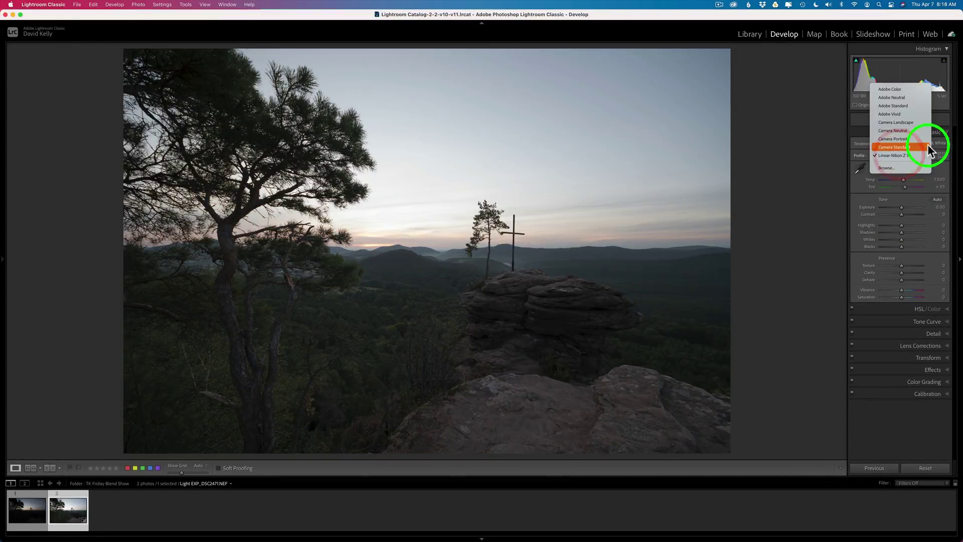
left_click(863, 154)
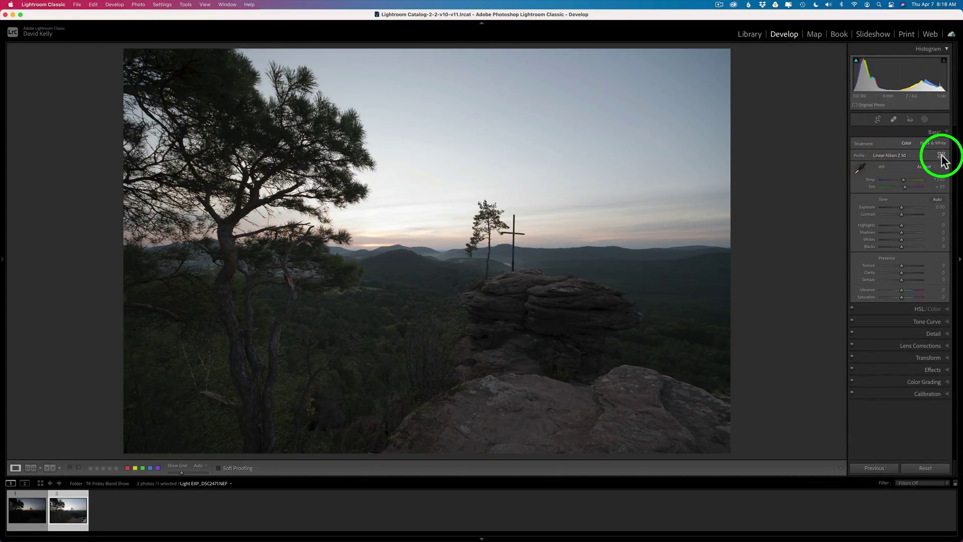
left_click(942, 156)
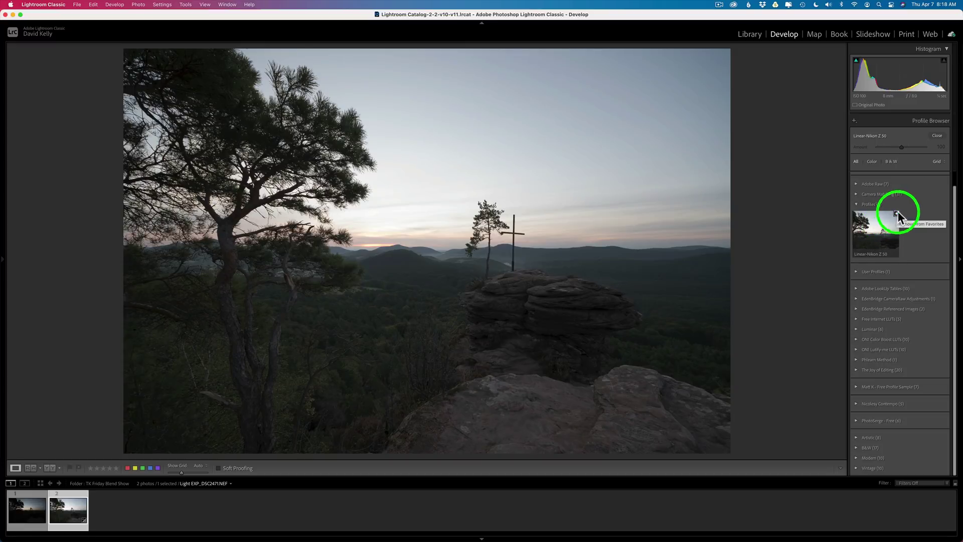
left_click(934, 137)
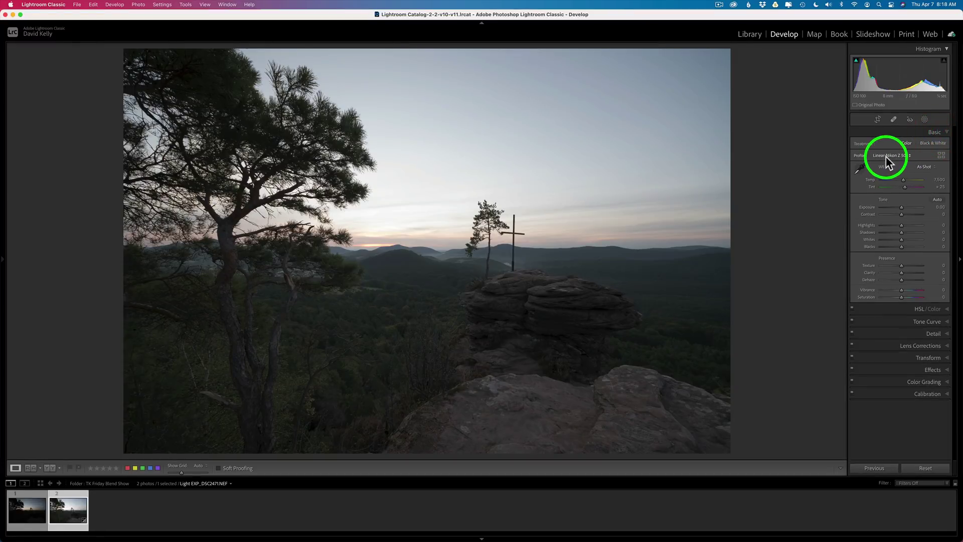
left_click(887, 158)
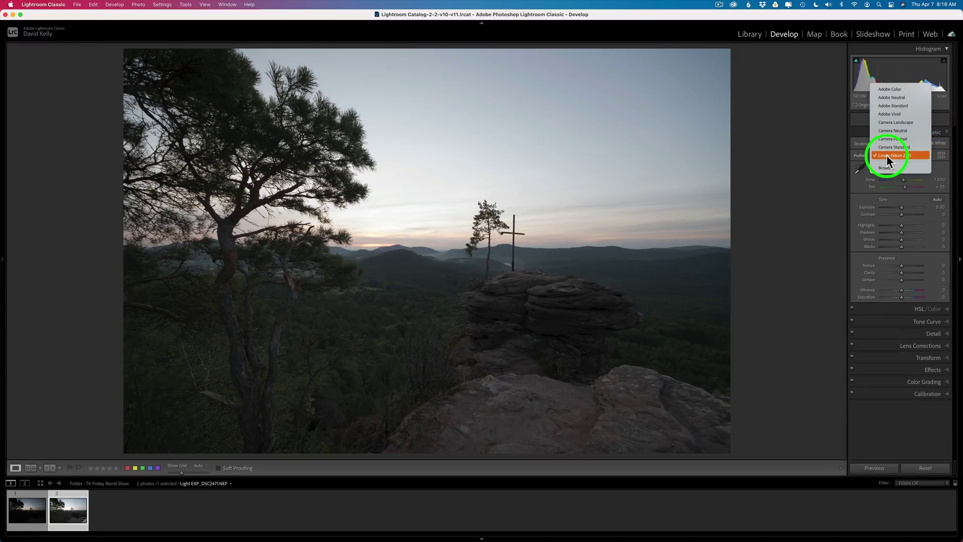
left_click(856, 160)
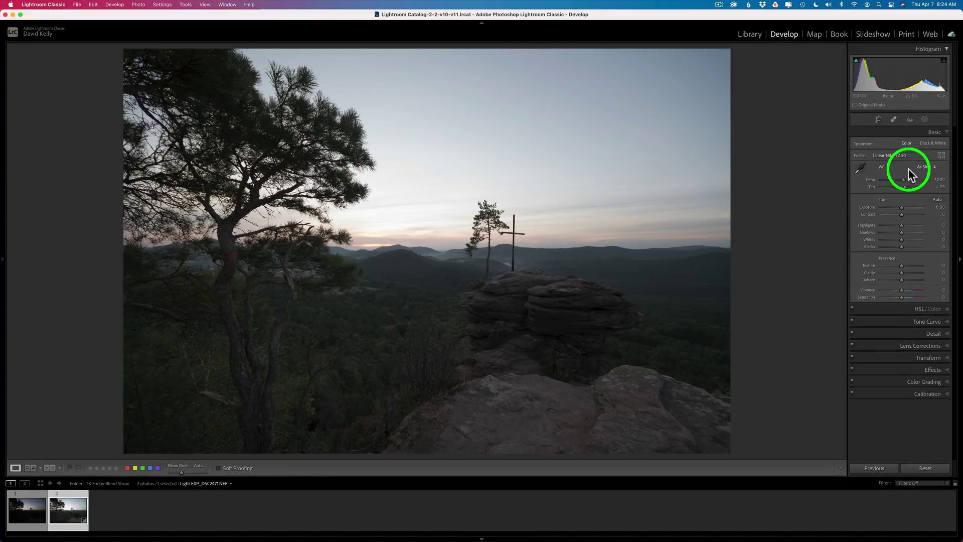
Apply automatic tone to the Light EXP photo, and give the Dark EXP photo the Linear Nikon Z 50 profile and automatic tone
left_click(936, 199)
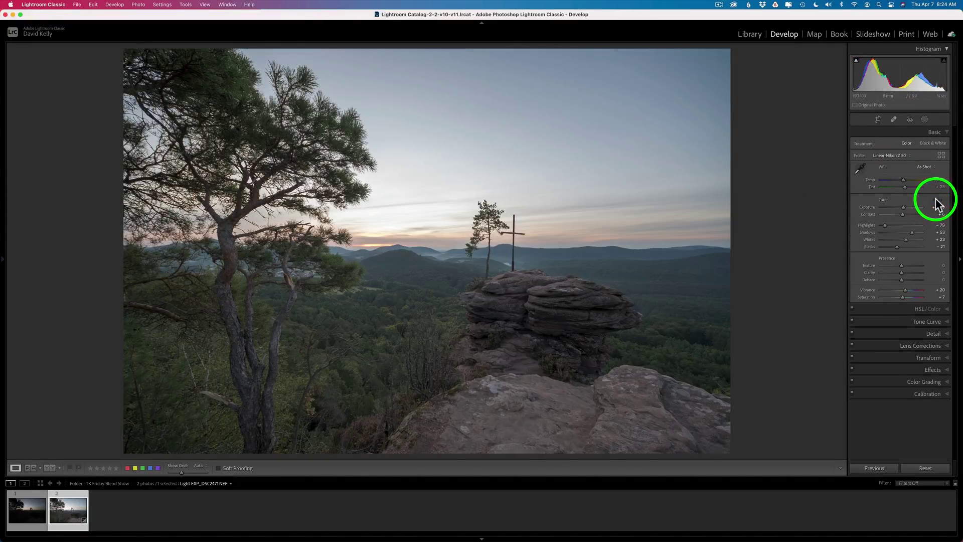
left_click(35, 511)
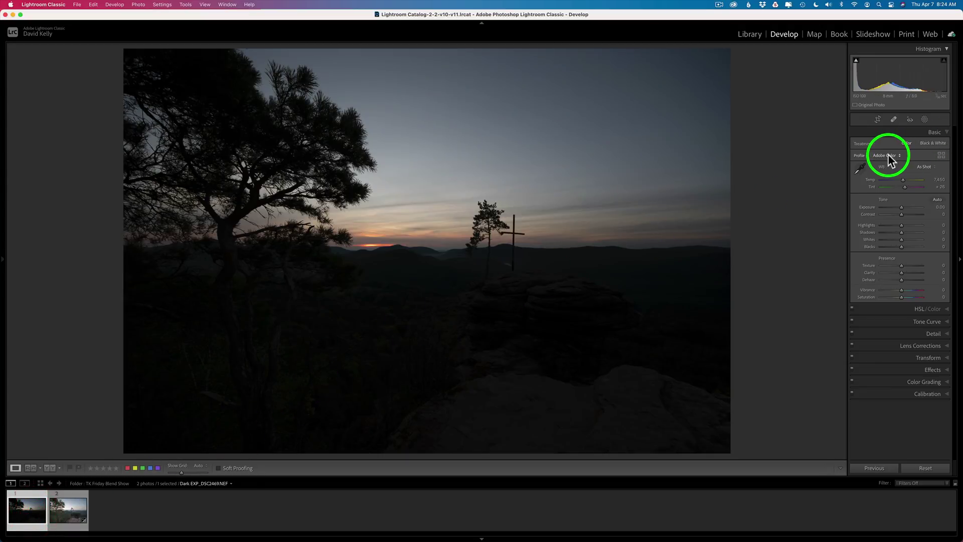
left_click(887, 155)
left_click(884, 221)
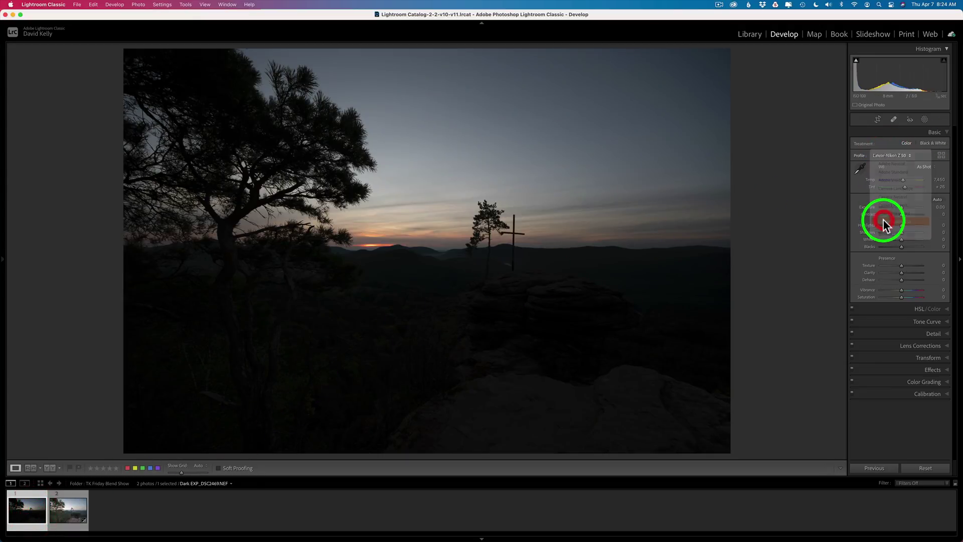
left_click(937, 199)
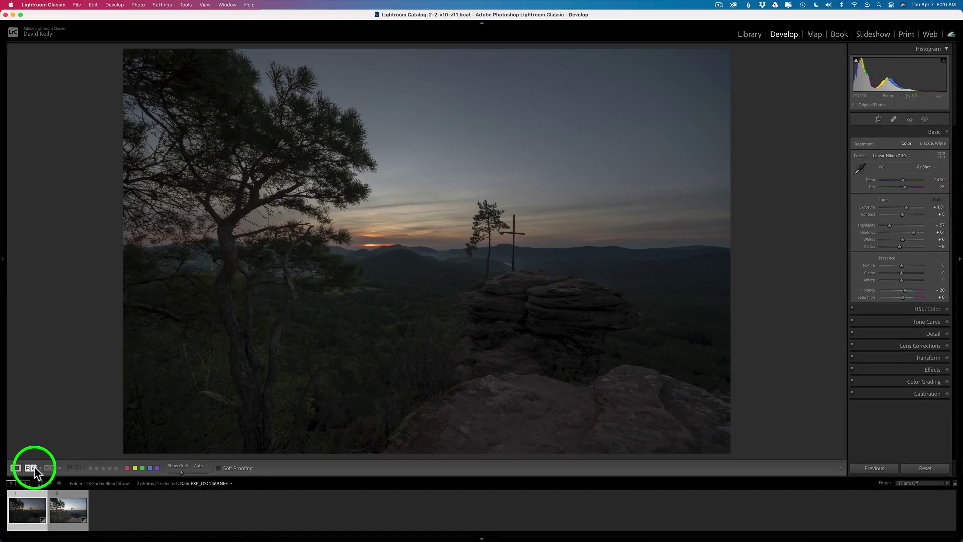
Switch to Reference View with Light EXP as the reference photo beside the active Dark EXP photo
left_click(33, 469)
left_click(72, 521)
left_click_drag(71, 521, 202, 254)
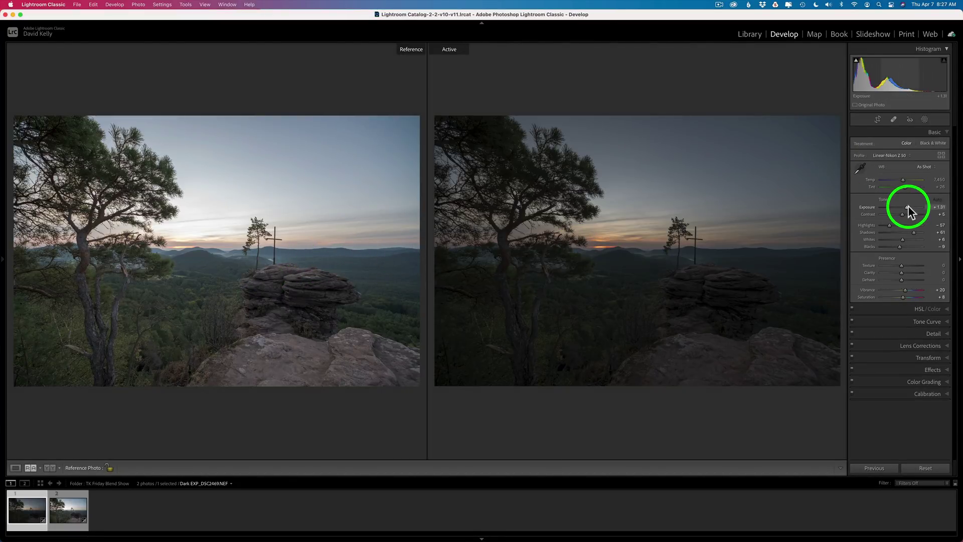
Set the Dark EXP photo's Exposure to +3.40, Highlights to -100, Whites to -71 and temperature to 8,615, and raise its Vibrance
left_click_drag(907, 207, 917, 207)
left_click_drag(918, 210, 919, 210)
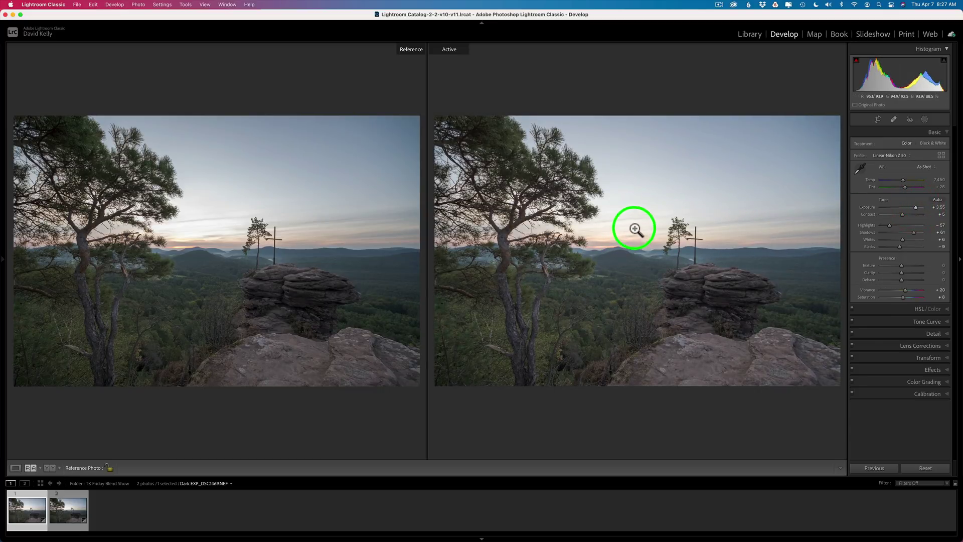
mouse_move(888, 229)
left_mouse_down()
mouse_move(858, 221)
mouse_move(907, 234)
mouse_move(883, 238)
mouse_move(891, 239)
left_mouse_up()
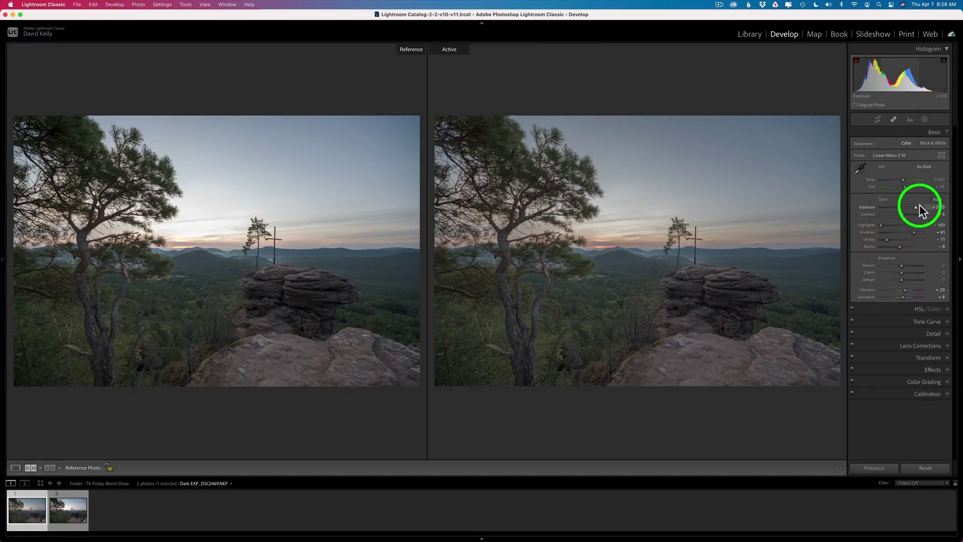
left_click_drag(916, 207, 907, 290)
left_click(905, 179)
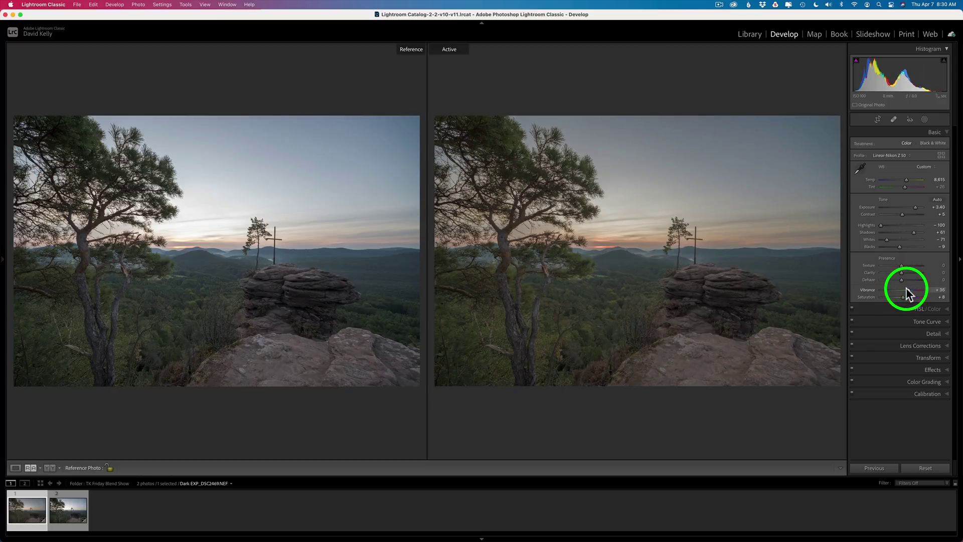
Swap the comparison so Dark EXP is the reference photo and Light EXP is the active one
left_click(70, 511)
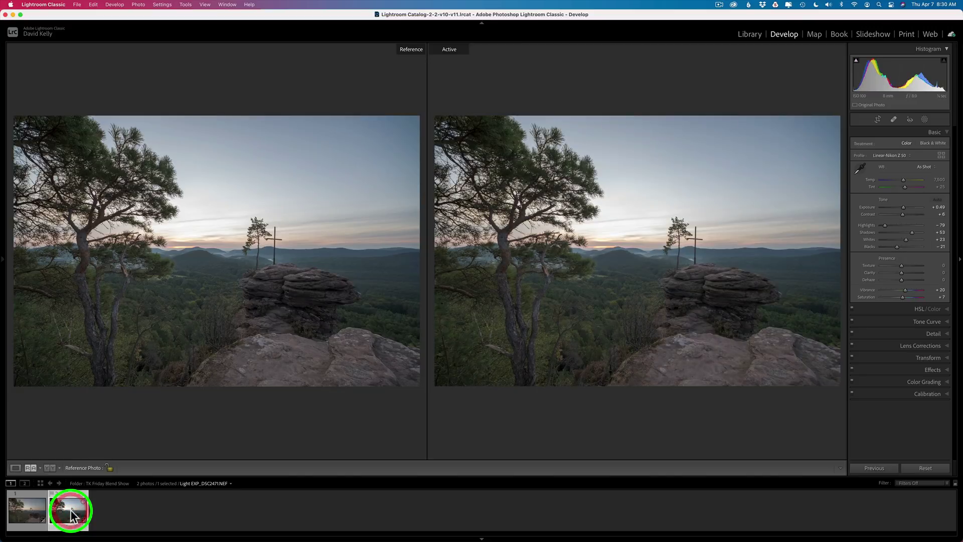
left_click(30, 512)
left_click_drag(31, 517, 269, 221)
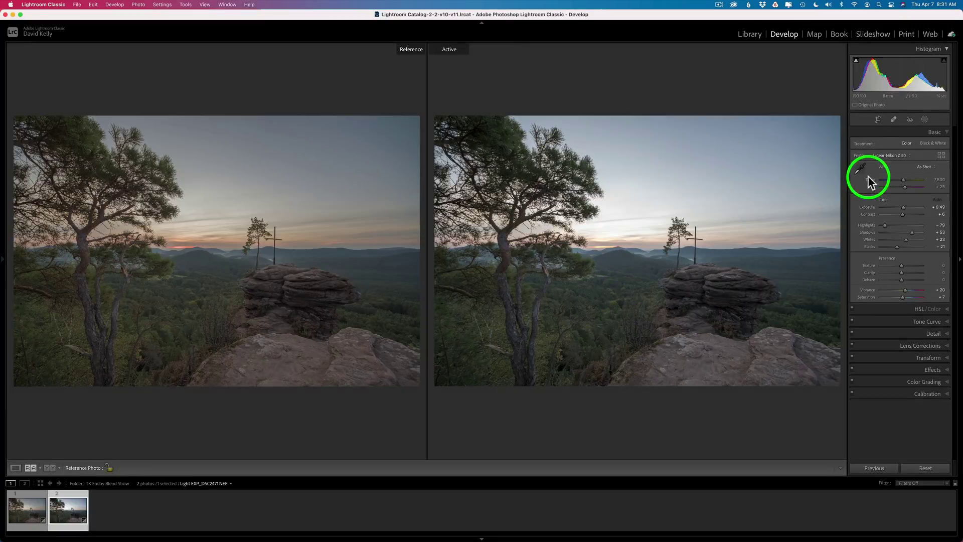
Set the Light EXP photo's temperature to 9,008, Texture to +21, Clarity to +10, Vibrance to +49 and Exposure to +0.40
left_click_drag(903, 179, 907, 181)
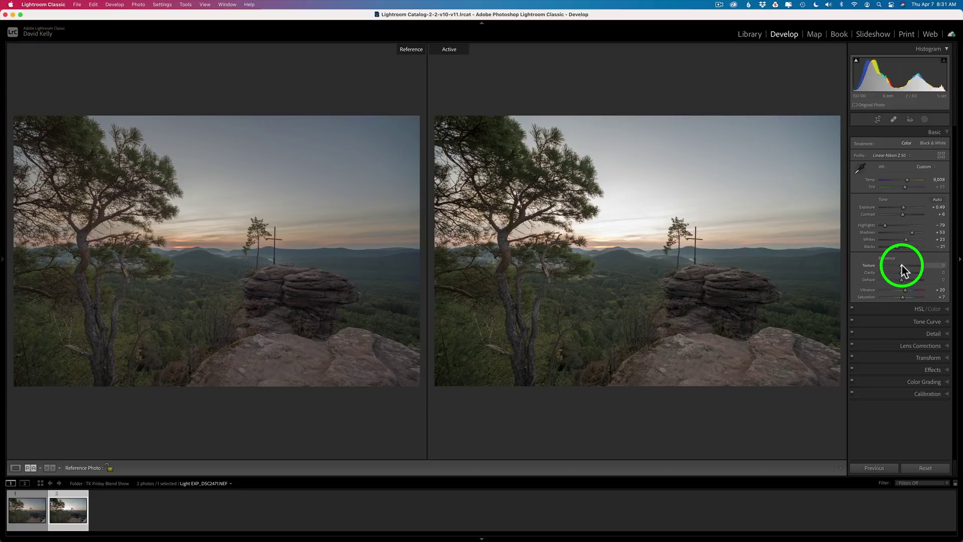
left_click_drag(904, 265, 911, 291)
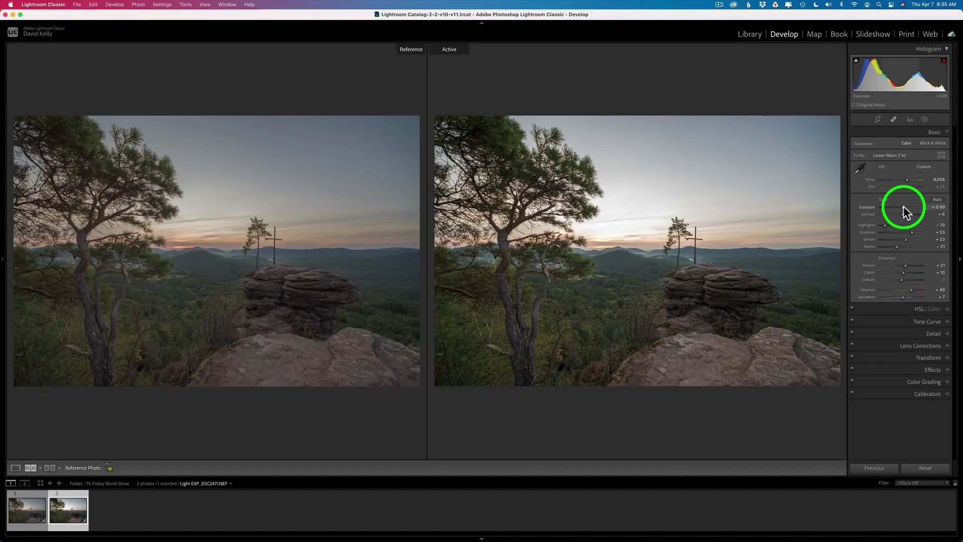
left_click_drag(904, 206, 902, 206)
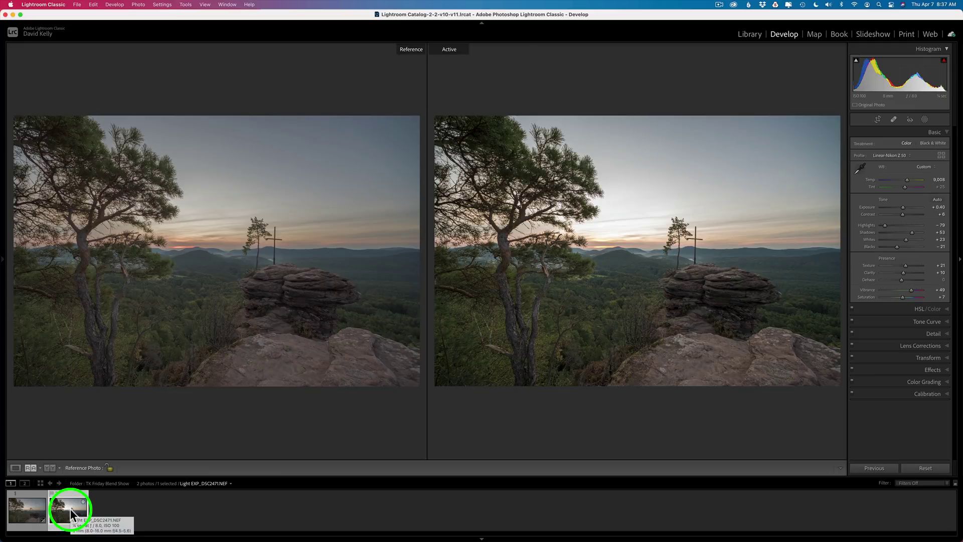
Select both the Dark EXP and Light EXP photos and open them as smart objects in Photoshop
left_click(35, 509)
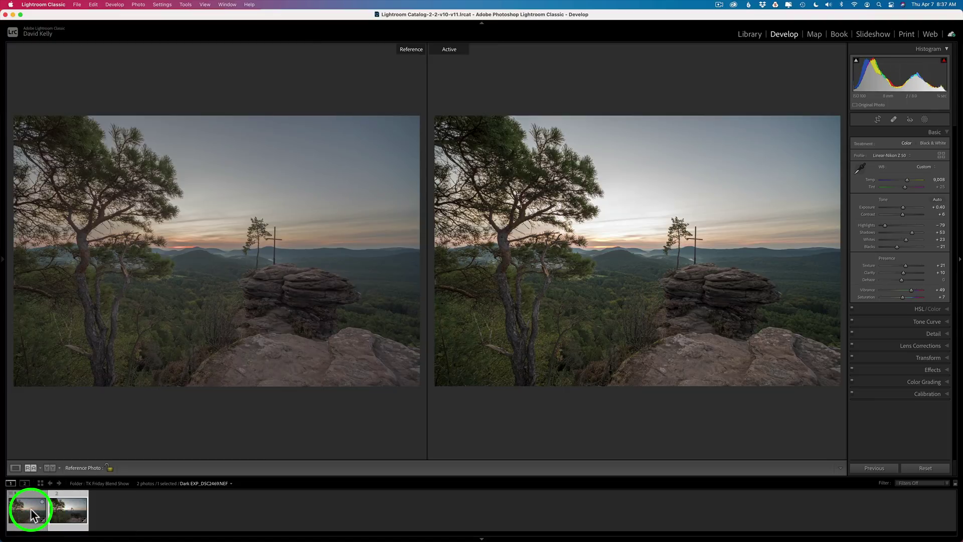
left_click(65, 507, "super")
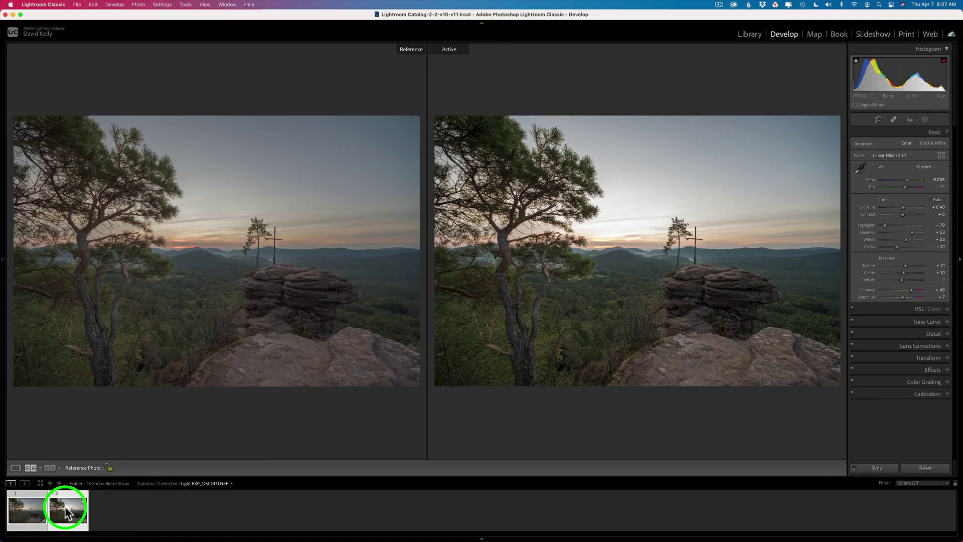
right_click(64, 506)
mouse_move(130, 348)
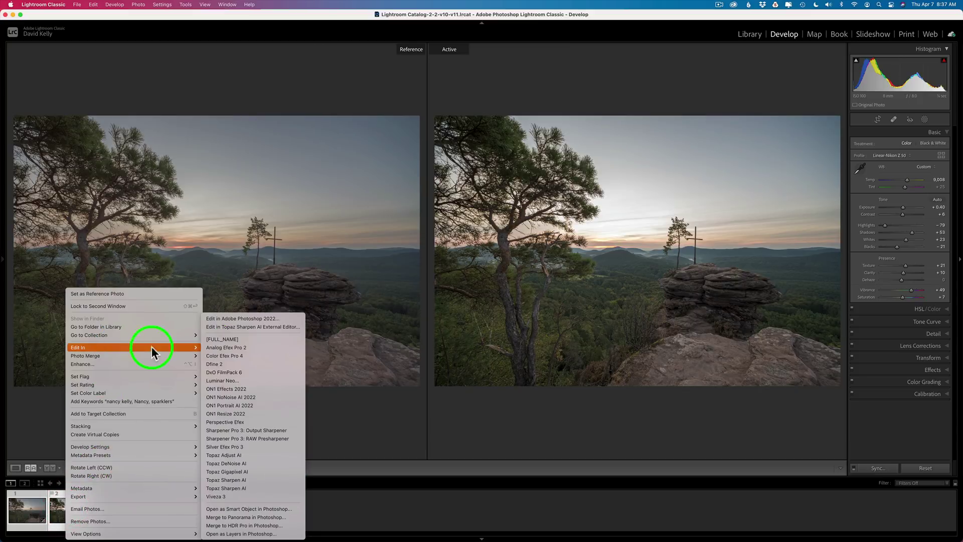
left_click(250, 511)
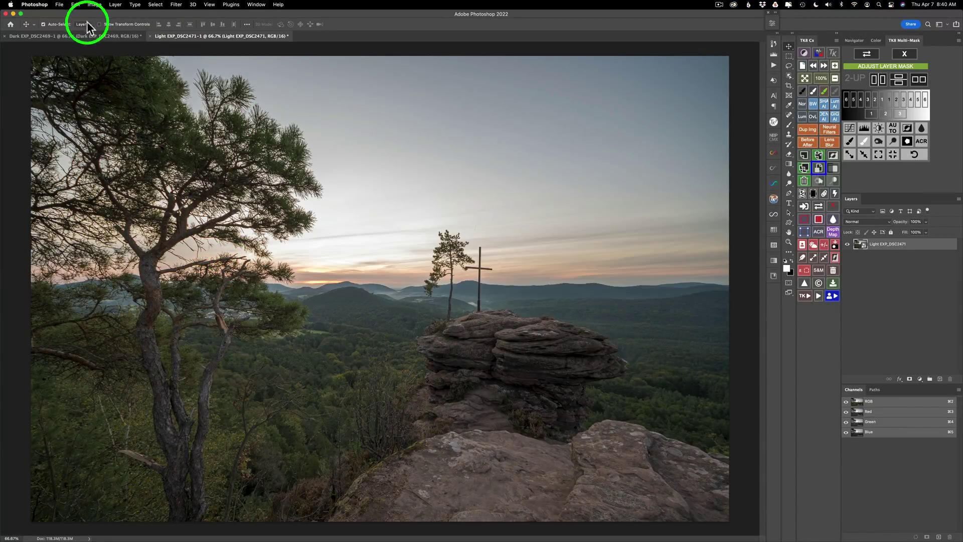
View the two opened documents and combine them as smart object layers in one document with the TK action
left_click(100, 36)
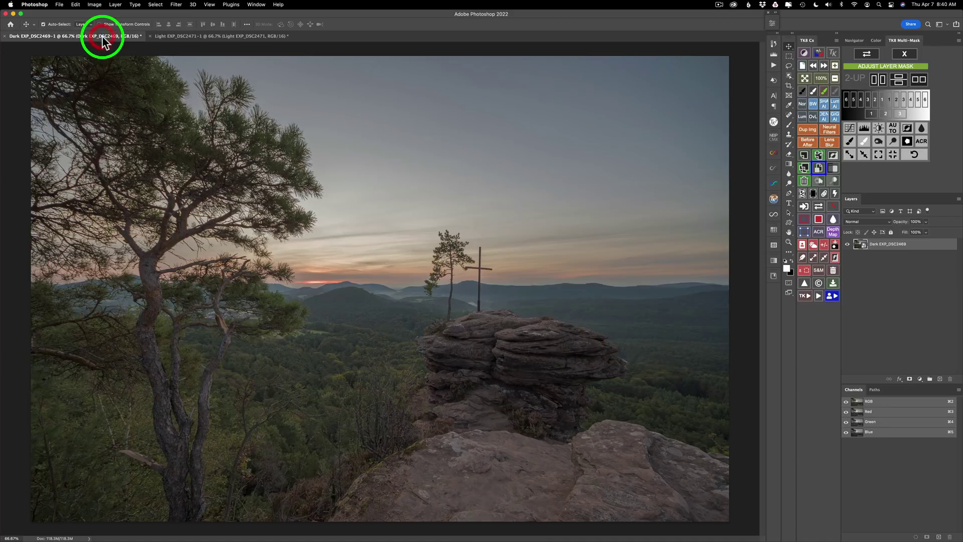
left_click(221, 36)
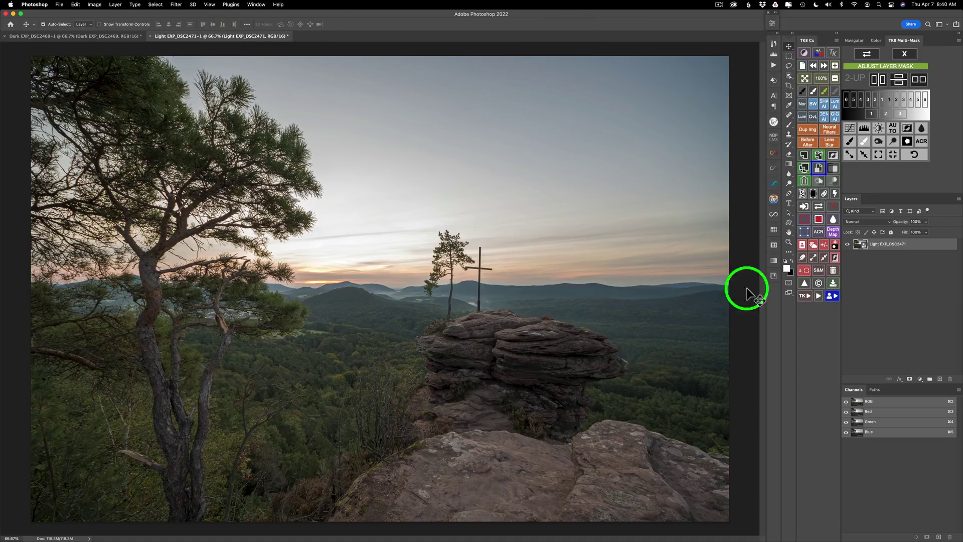
left_click(805, 297)
left_click(817, 248)
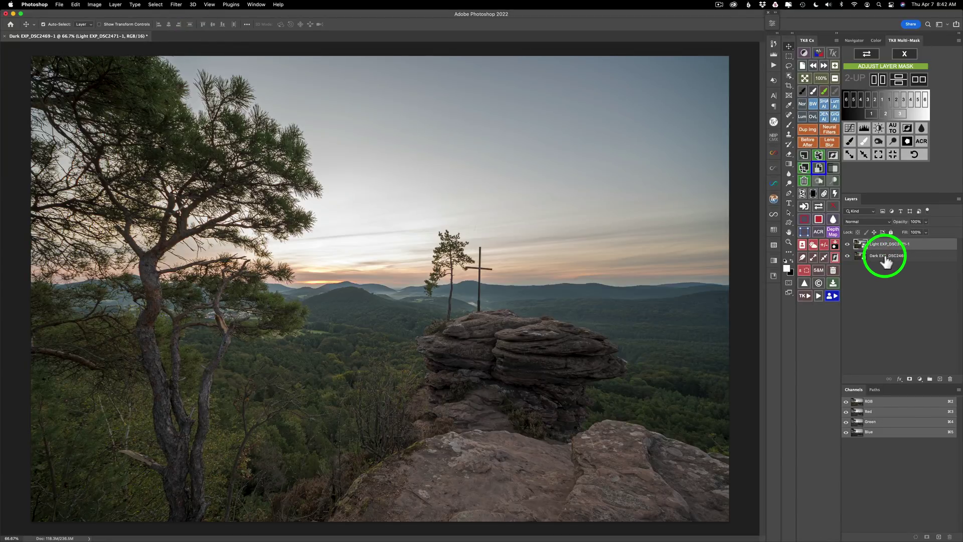
Move the Dark EXP layer above the Light EXP layer and compare them by toggling the Dark EXP layer's visibility
left_click_drag(886, 261, 883, 243)
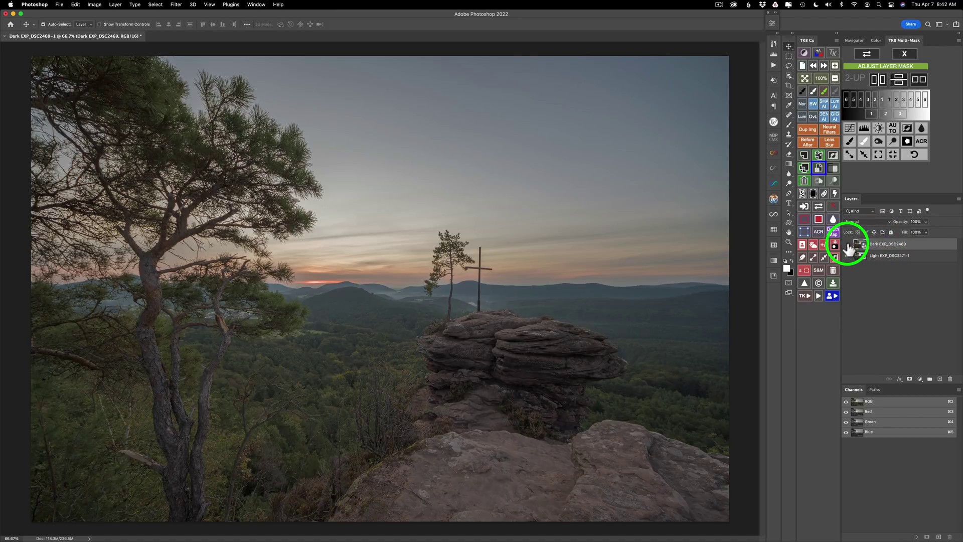
left_click(847, 246)
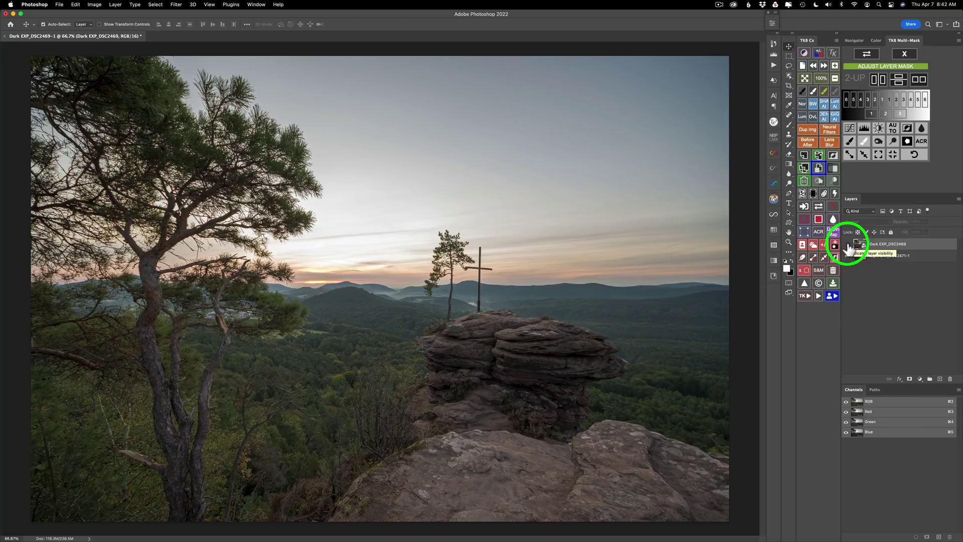
left_click(848, 246)
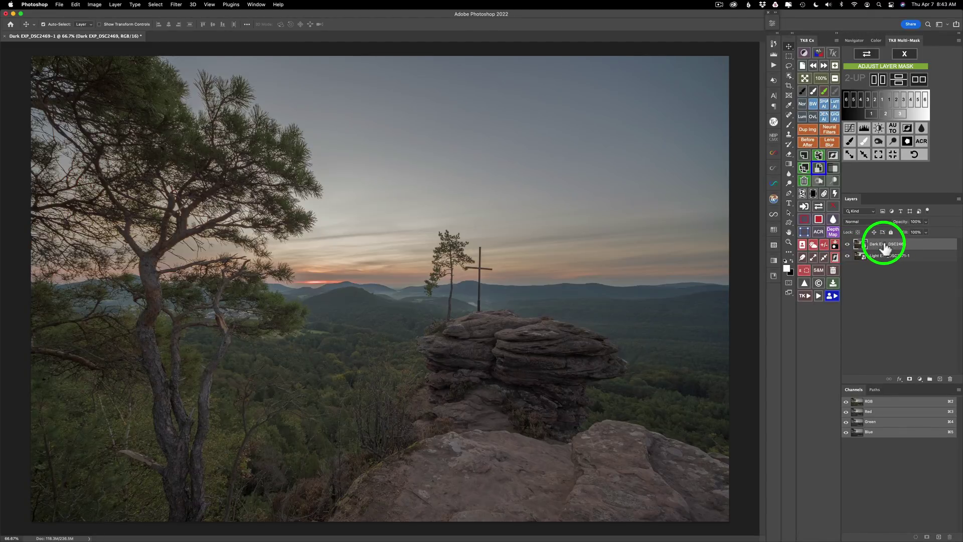
Add a black layer mask to the Dark EXP layer and exit the TK Multi-Mask layer mask adjustment mode
left_click(814, 194)
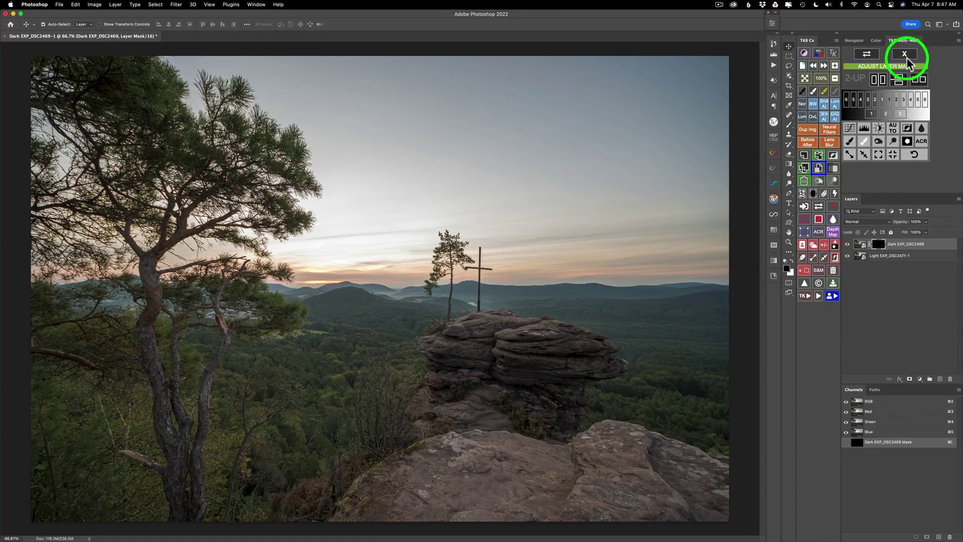
left_click(907, 54)
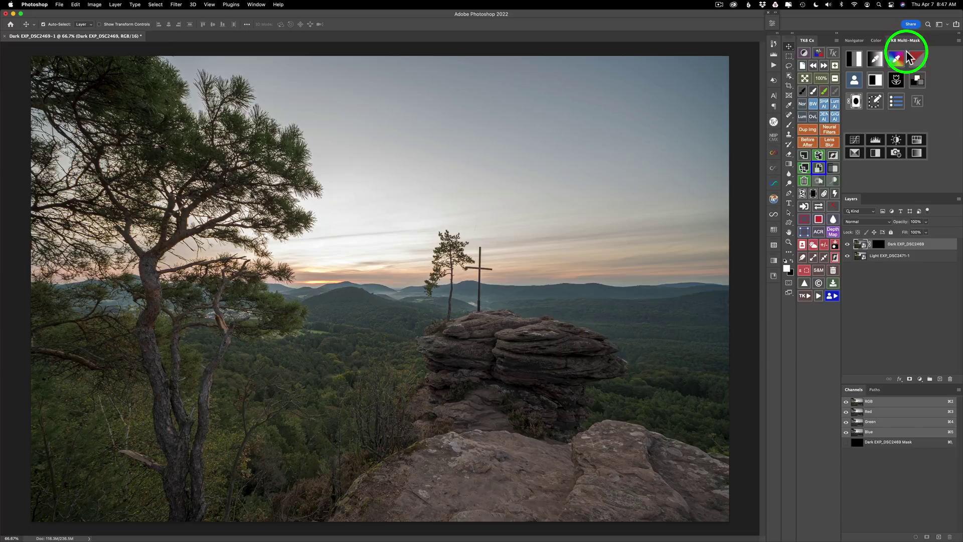
Preview the red, green, blue, cyan, magenta and yellow channel masks of the image with TK Multi-Mask
left_click(856, 59)
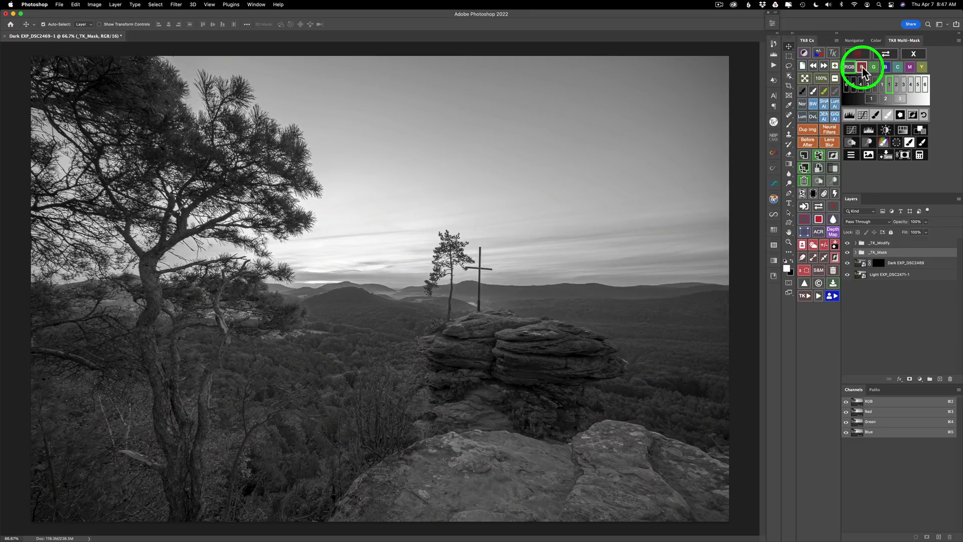
left_click(862, 68)
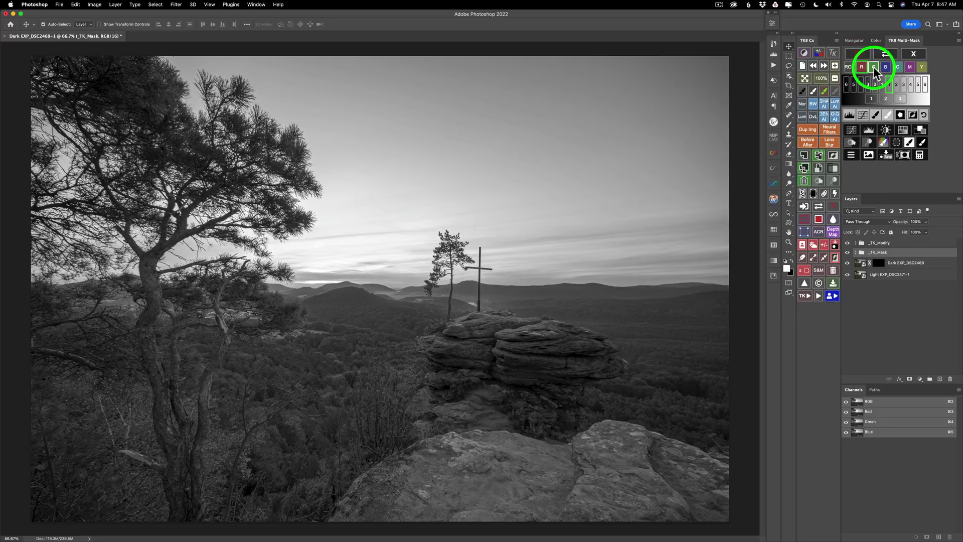
left_click(874, 70)
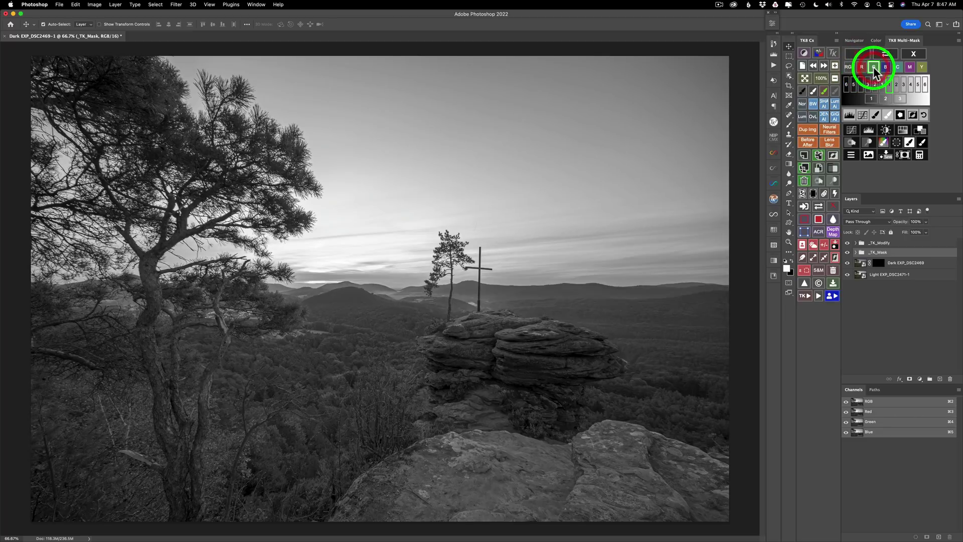
left_click(886, 69)
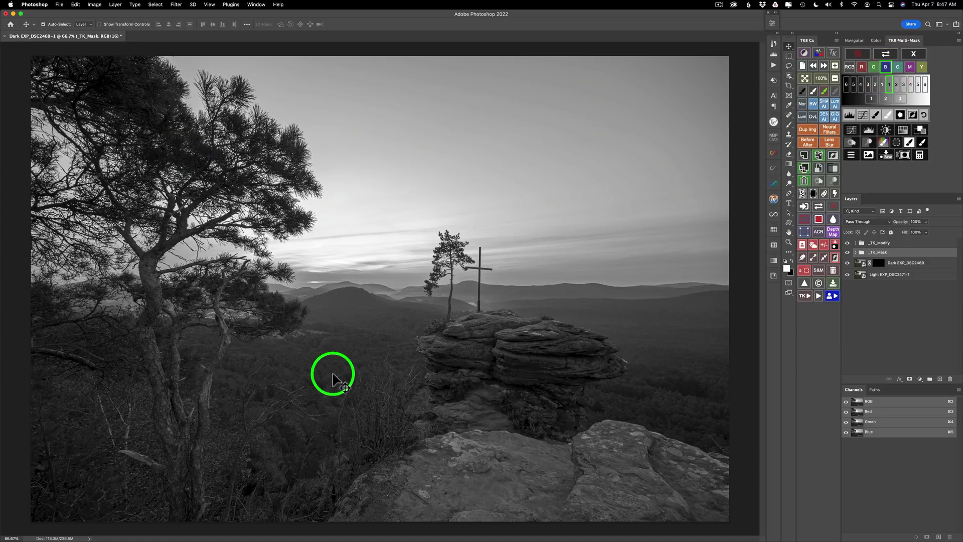
left_click(898, 68)
left_click(910, 69)
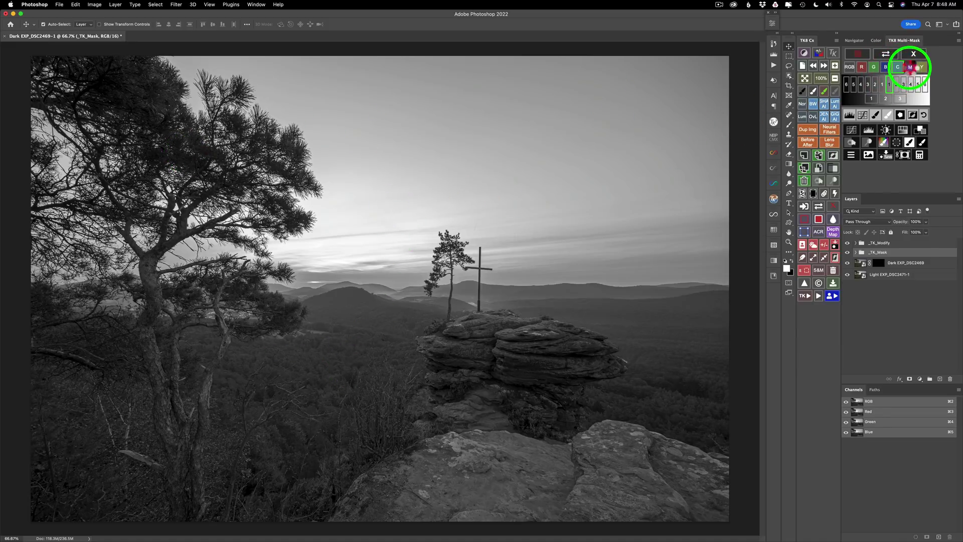
left_click(923, 67)
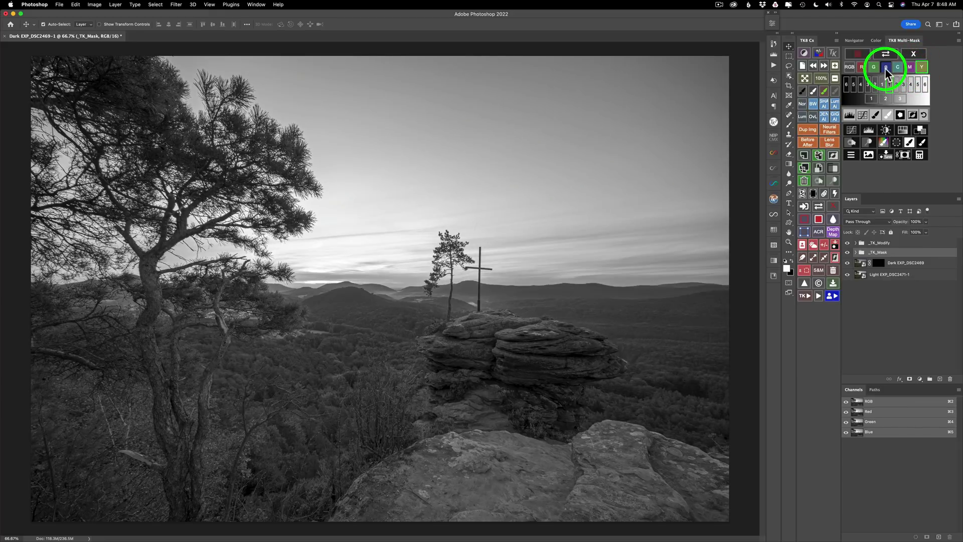
Apply the blue channel mask to the Dark EXP layer mask and compare the blend by toggling that layer's visibility
left_click(886, 69)
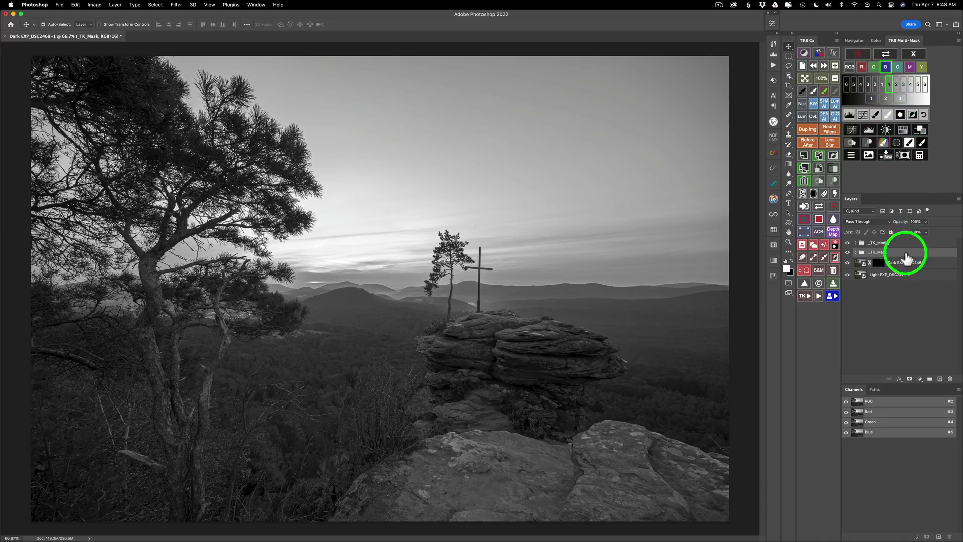
left_click(904, 156)
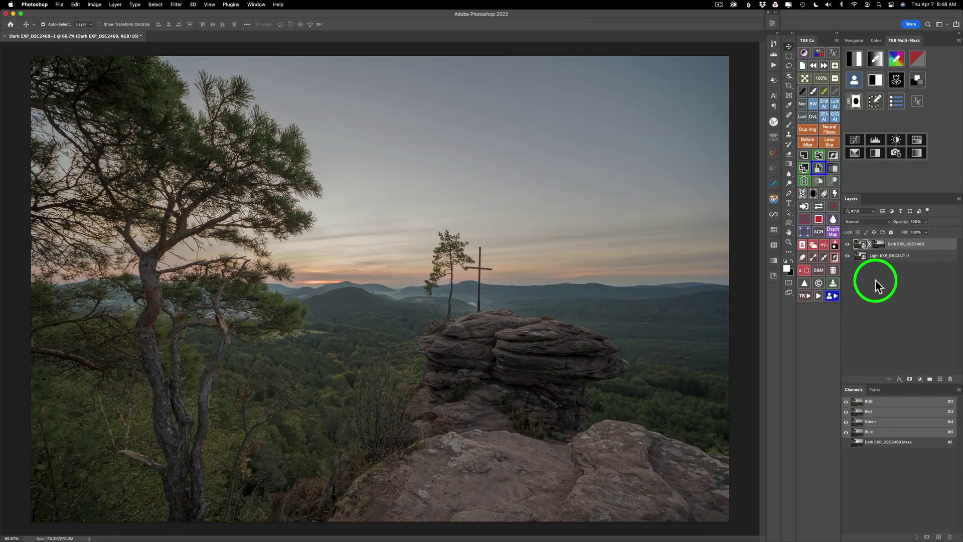
left_click(847, 244)
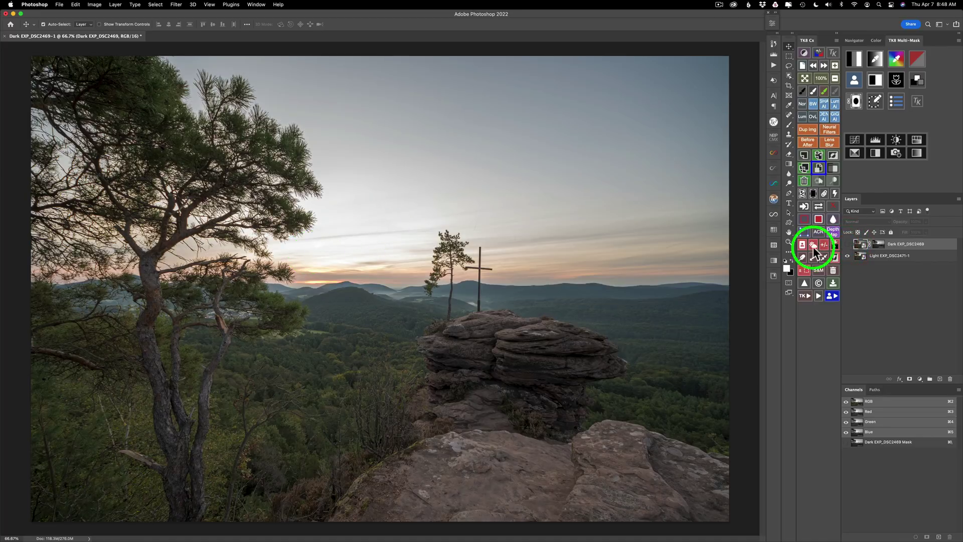
left_click(846, 245)
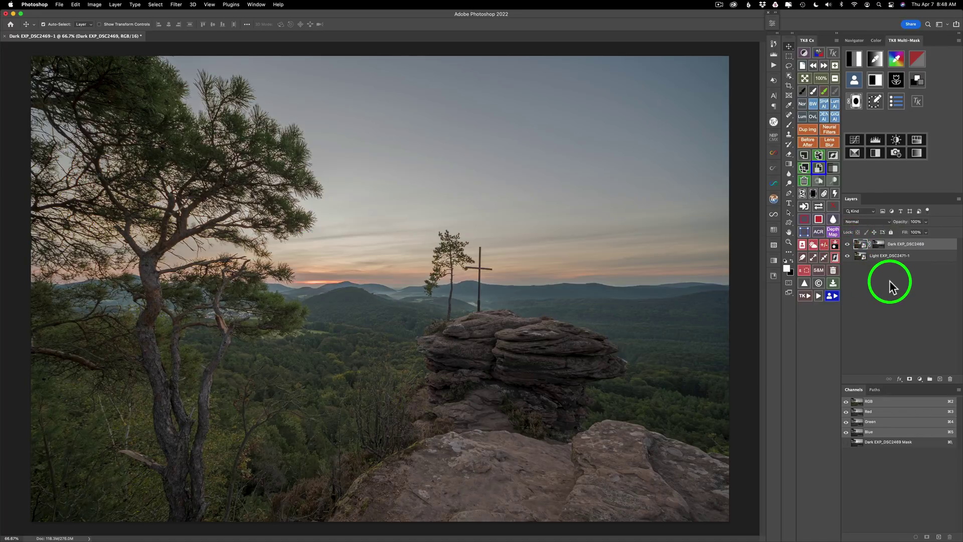
Display the Dark EXP layer mask in TK mask adjustment mode and set up a large white brush in Overlay mode
left_click(855, 101)
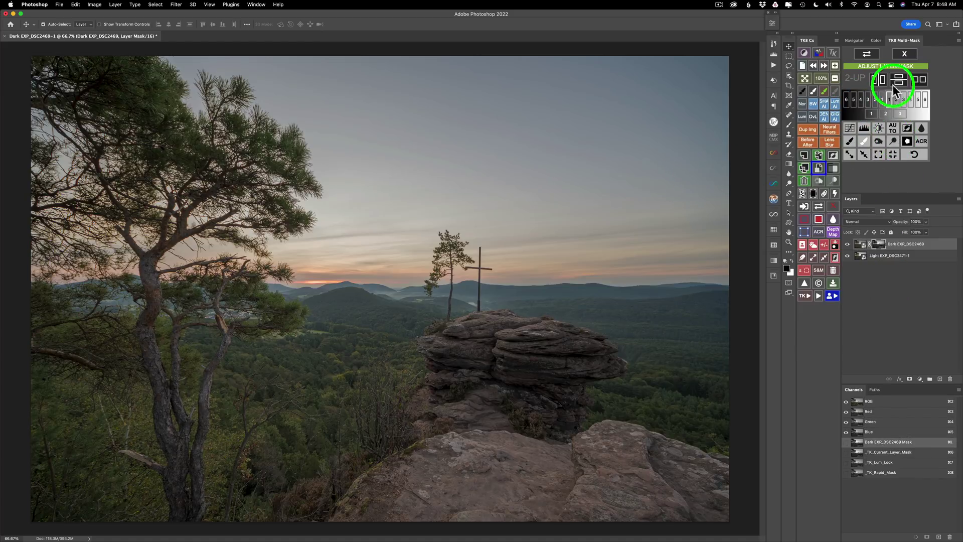
left_click(868, 54)
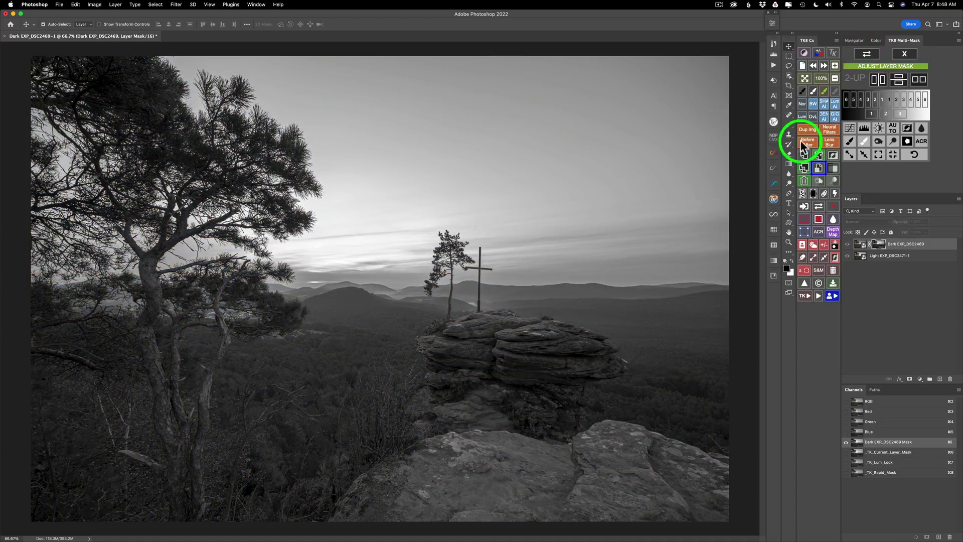
left_click(865, 141)
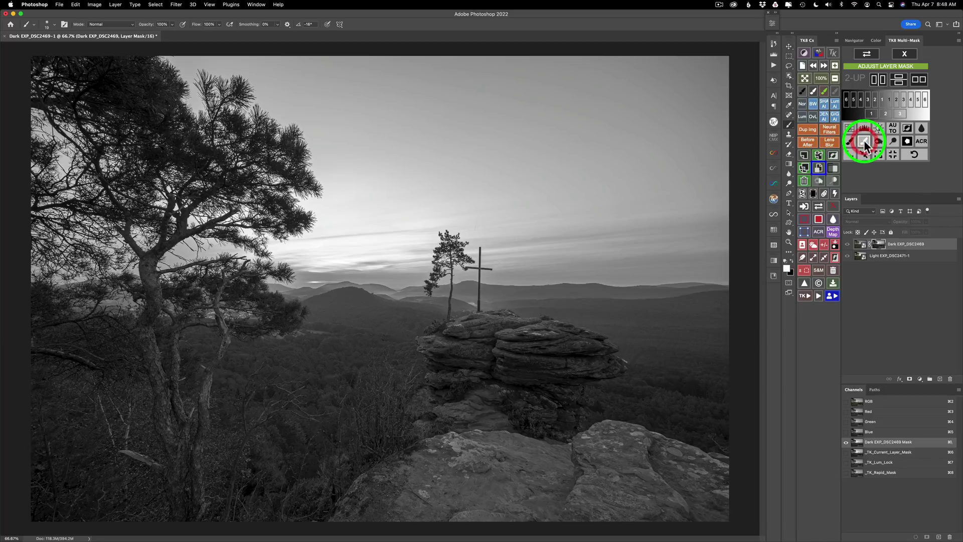
left_click(133, 23)
left_click(123, 139)
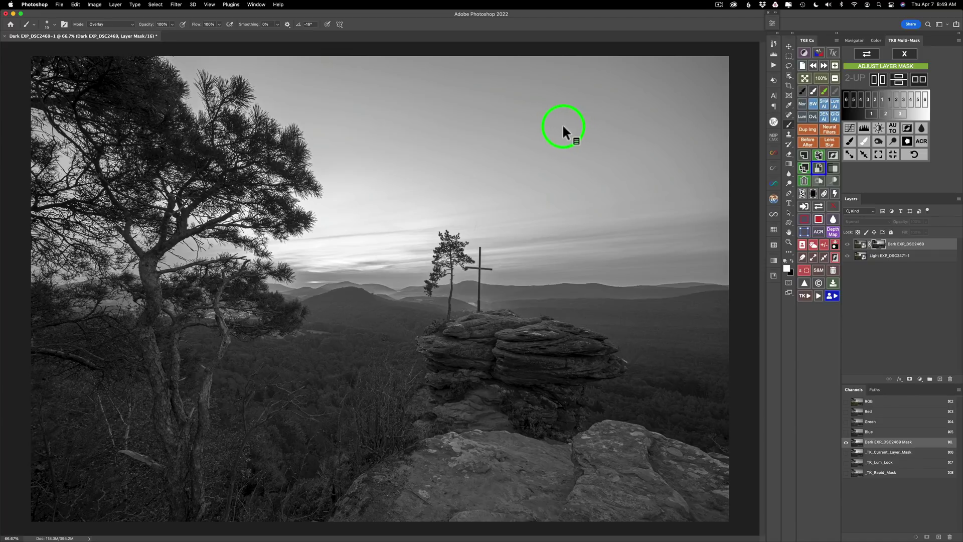
left_click_drag(573, 125, 679, 123)
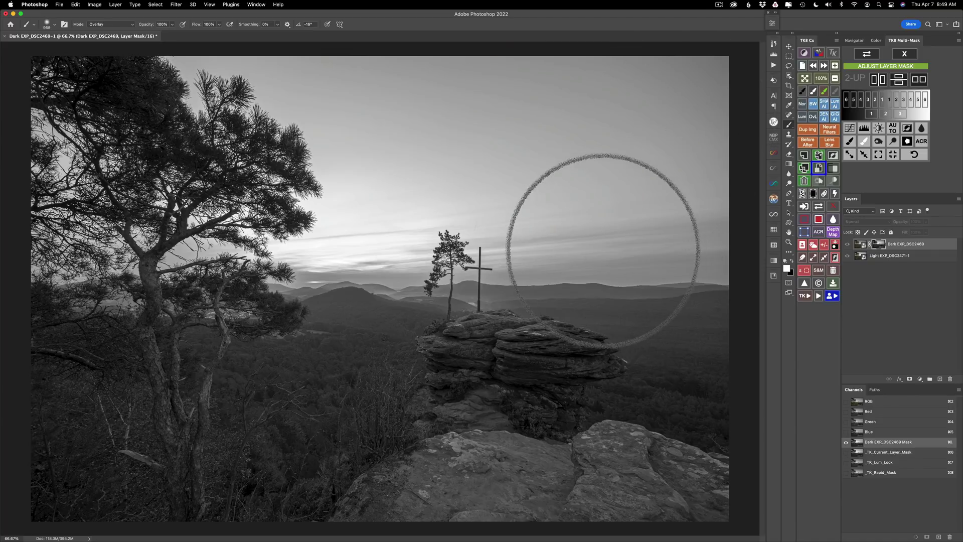
Enlarge the white Overlay brush and paint over the sky in the Dark EXP mask until it is white
key("super+minus")
key("super+plus")
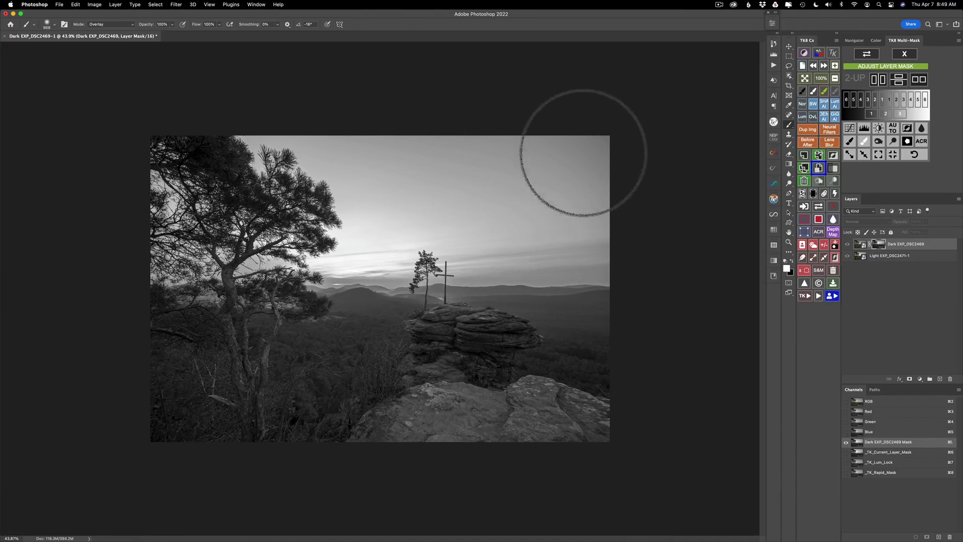
mouse_move(580, 174)
left_mouse_down()
mouse_move(663, 174)
mouse_move(541, 179)
mouse_move(550, 224)
mouse_move(549, 80)
left_mouse_up()
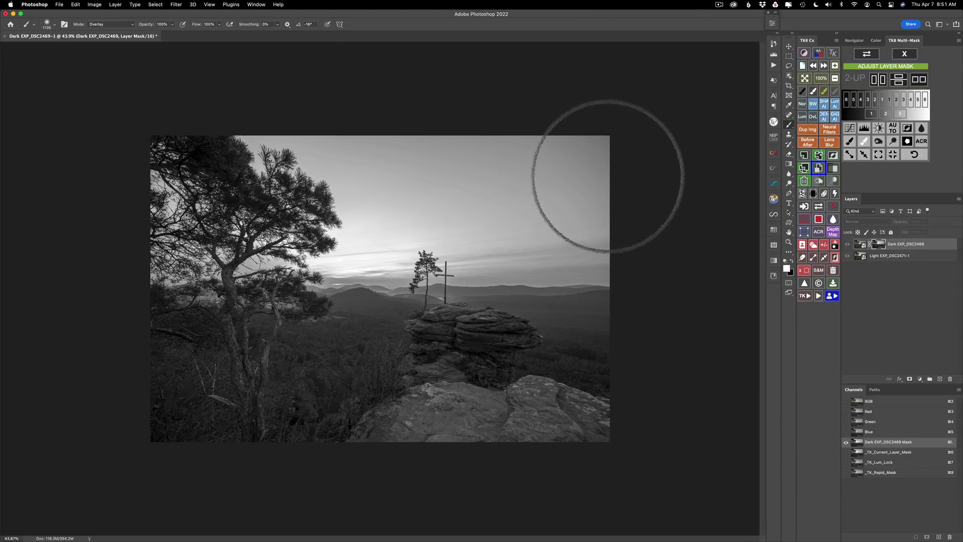
mouse_move(620, 142)
left_mouse_down()
mouse_move(541, 168)
mouse_move(603, 153)
mouse_move(408, 165)
mouse_move(145, 152)
mouse_move(480, 186)
mouse_move(632, 168)
mouse_move(550, 197)
mouse_move(155, 207)
mouse_move(184, 209)
mouse_move(545, 202)
mouse_move(637, 188)
mouse_move(569, 195)
mouse_move(603, 186)
mouse_move(364, 186)
mouse_move(635, 131)
mouse_move(486, 168)
mouse_move(452, 193)
mouse_move(218, 208)
mouse_move(208, 193)
mouse_move(236, 183)
mouse_move(240, 206)
mouse_move(155, 165)
mouse_move(258, 181)
mouse_move(325, 209)
mouse_move(288, 166)
mouse_move(307, 217)
mouse_move(265, 247)
mouse_move(166, 267)
mouse_move(125, 257)
mouse_move(147, 170)
mouse_move(160, 192)
mouse_move(245, 258)
mouse_move(329, 205)
mouse_move(140, 165)
mouse_move(165, 146)
mouse_move(501, 165)
mouse_move(525, 159)
left_mouse_up()
key("x")
key("x")
mouse_move(617, 151)
left_mouse_down()
mouse_move(174, 158)
mouse_move(130, 177)
mouse_move(189, 193)
mouse_move(614, 185)
mouse_move(268, 201)
mouse_move(171, 229)
mouse_move(187, 238)
mouse_move(275, 225)
mouse_move(175, 237)
mouse_move(252, 237)
mouse_move(200, 250)
mouse_move(230, 243)
mouse_move(124, 245)
mouse_move(267, 219)
mouse_move(371, 156)
mouse_move(262, 251)
mouse_move(146, 256)
mouse_move(265, 243)
mouse_move(135, 258)
mouse_move(541, 164)
left_mouse_up()
Set the brush to Normal mode with 20% opacity
key("2")
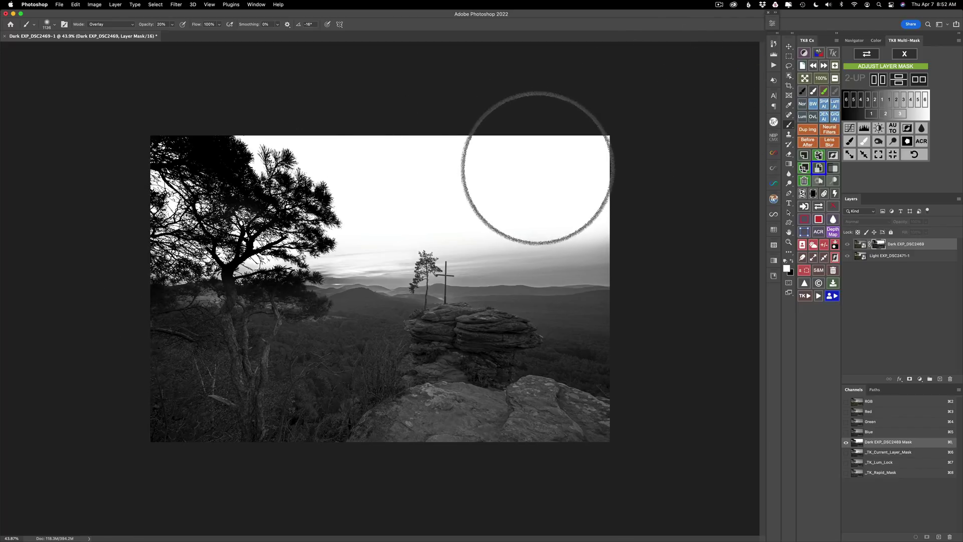
left_click(129, 24)
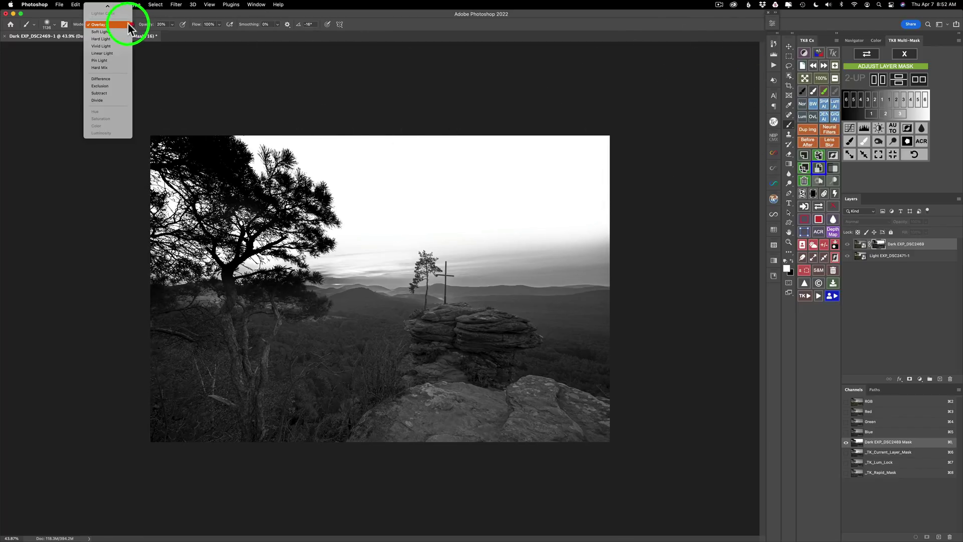
left_click(105, 8)
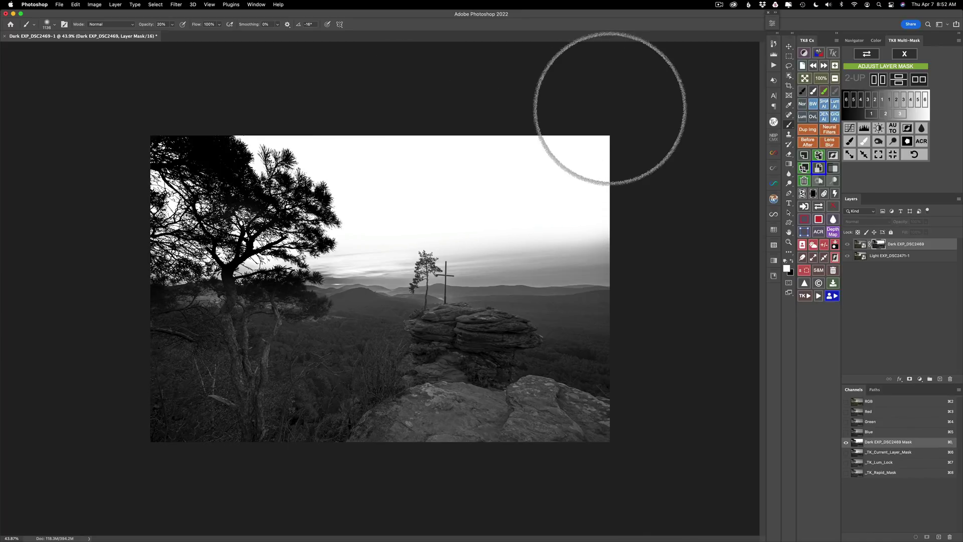
Show the blended image and examine the horizon, rock and cross, and the pine tree's branches up close
left_click(868, 56)
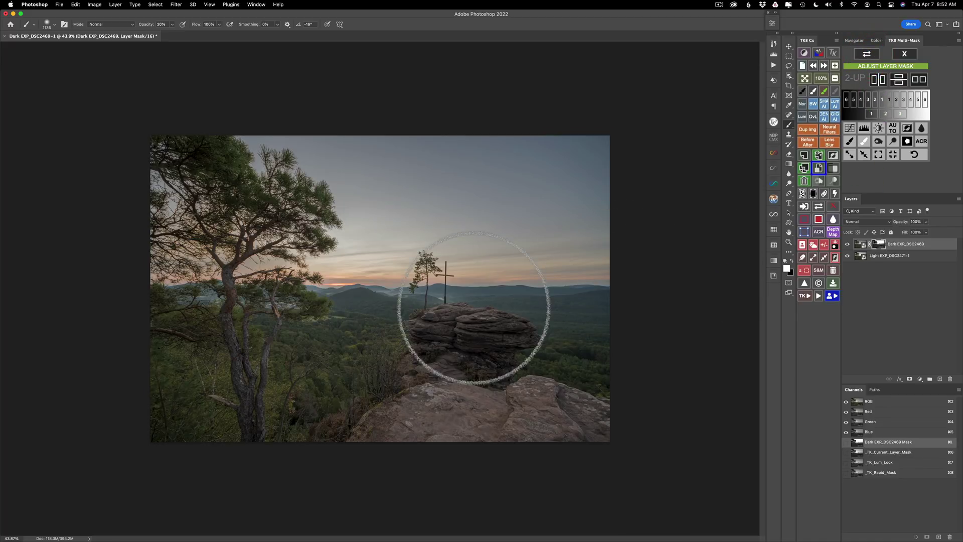
left_click(473, 308, "super")
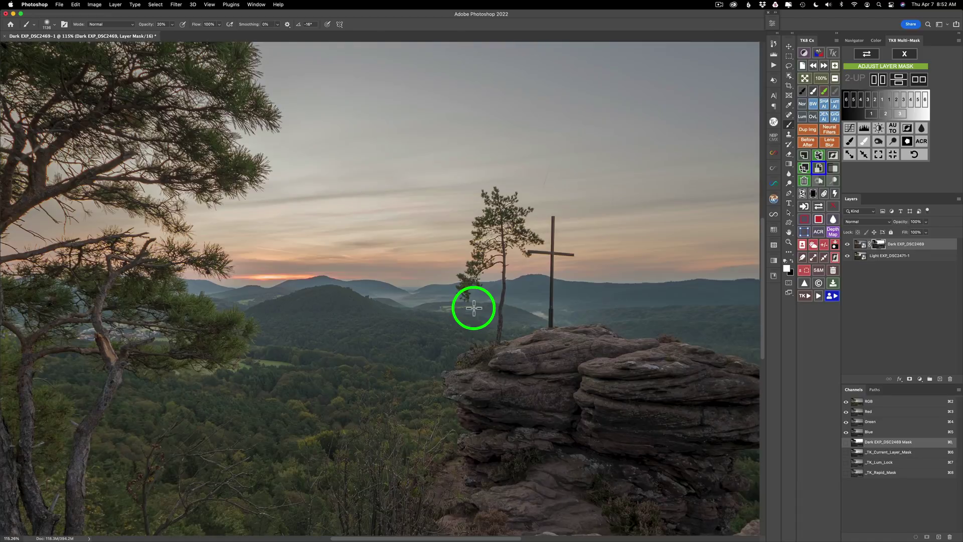
left_click(473, 307)
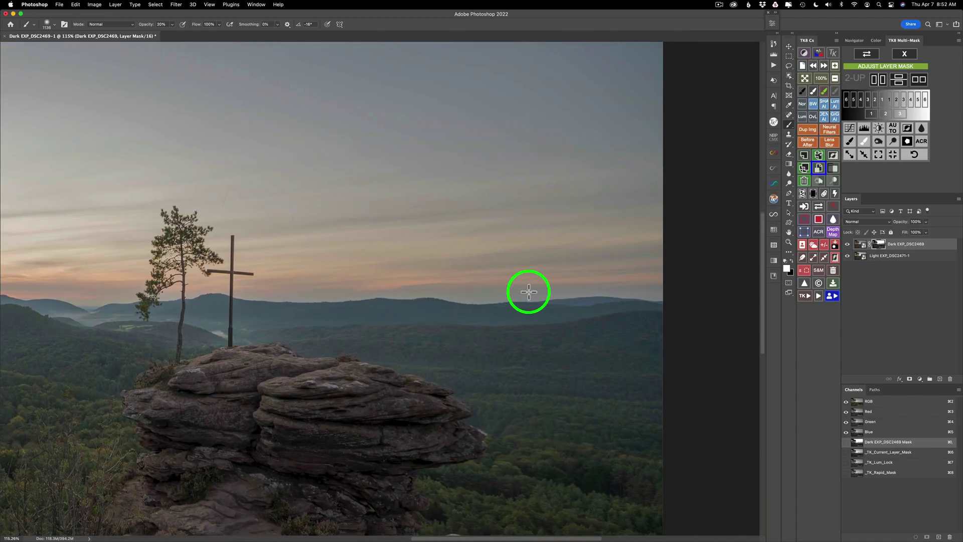
scroll(529, 291, "down", 3)
scroll(529, 292, "left", 5)
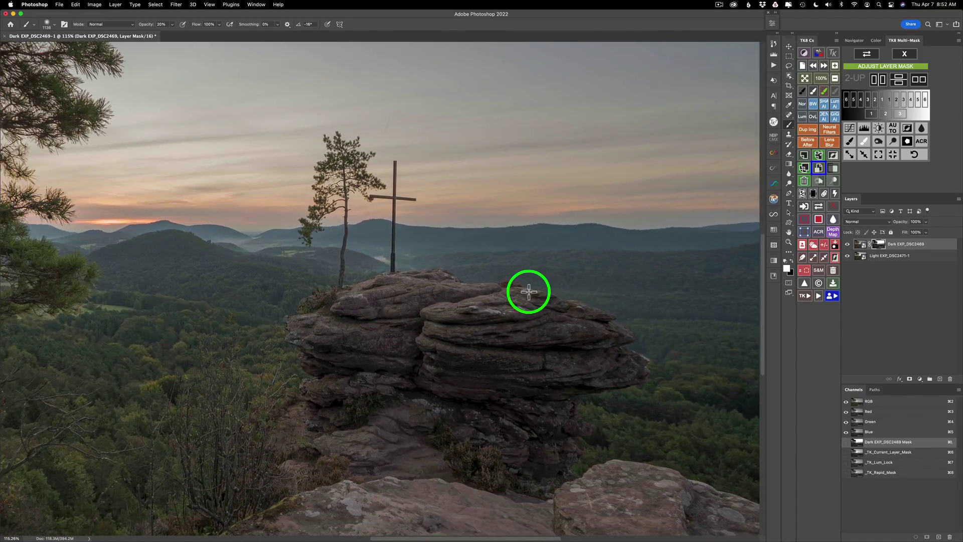
scroll(529, 292, "left", 10)
scroll(528, 292, "up", 5)
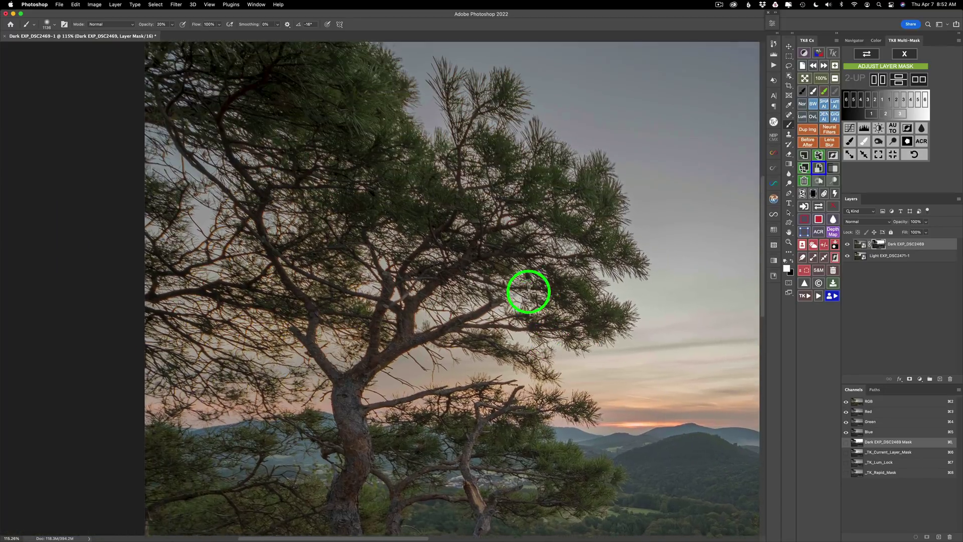
scroll(529, 291, "up", 2)
scroll(528, 292, "down", 6)
scroll(529, 292, "down", 3)
scroll(529, 292, "up", 3)
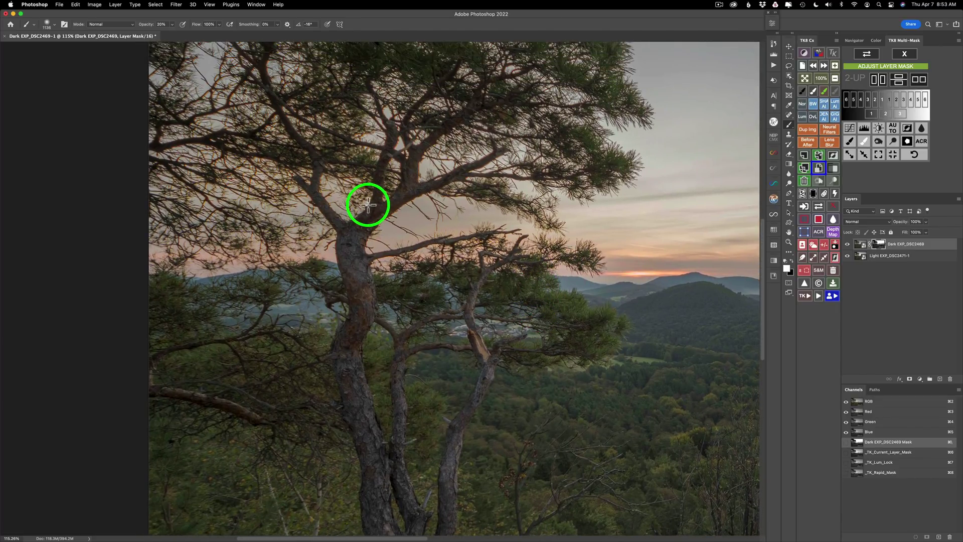
scroll(368, 204, "up", 2)
scroll(369, 204, "right", 1)
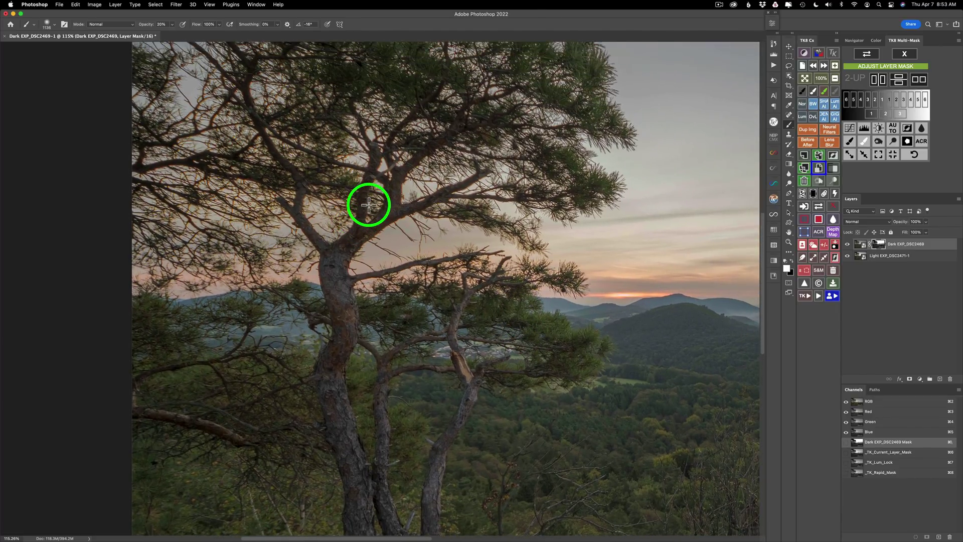
scroll(369, 205, "right", 5)
scroll(369, 205, "up", 2)
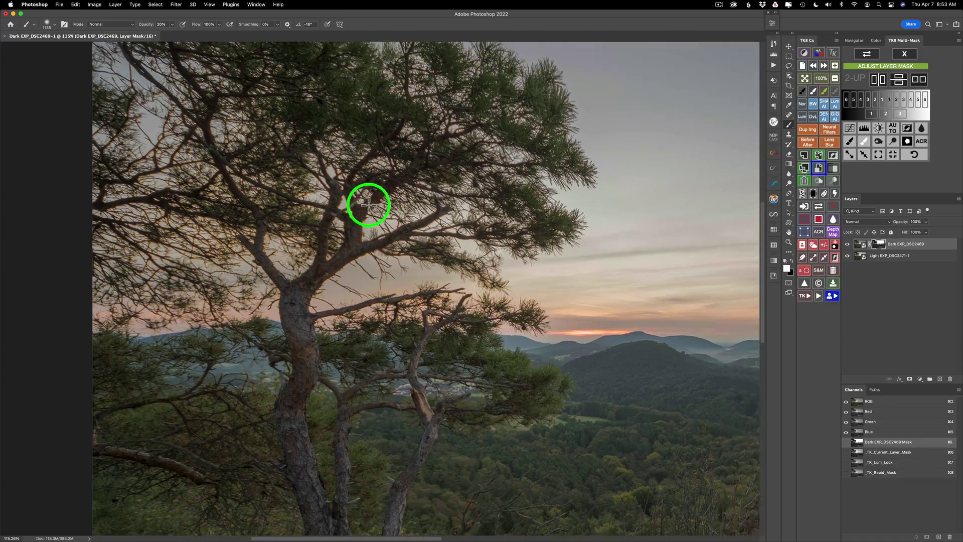
scroll(369, 204, "down", 5)
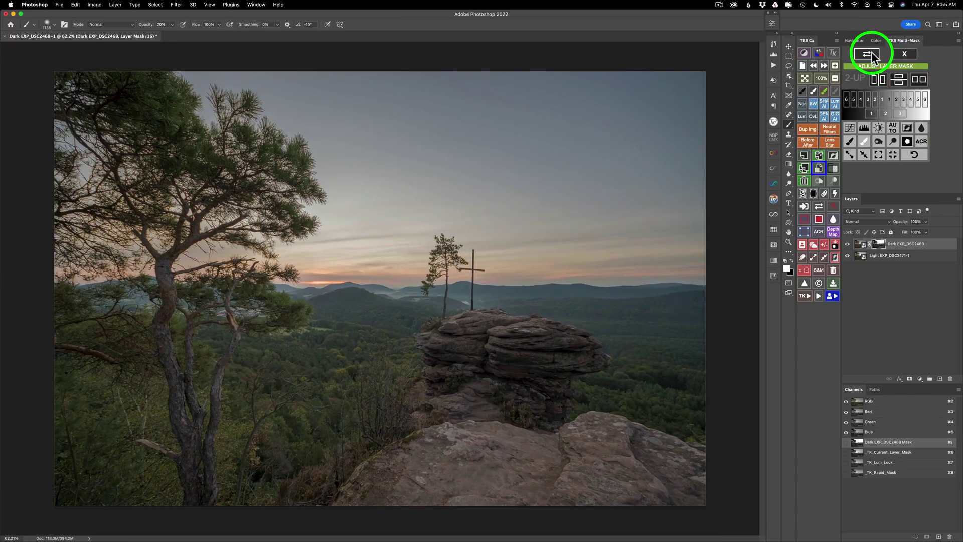
Paint the foreground black in the Dark EXP mask with a 100% opacity brush and return to the image fitted on screen
left_click(867, 54)
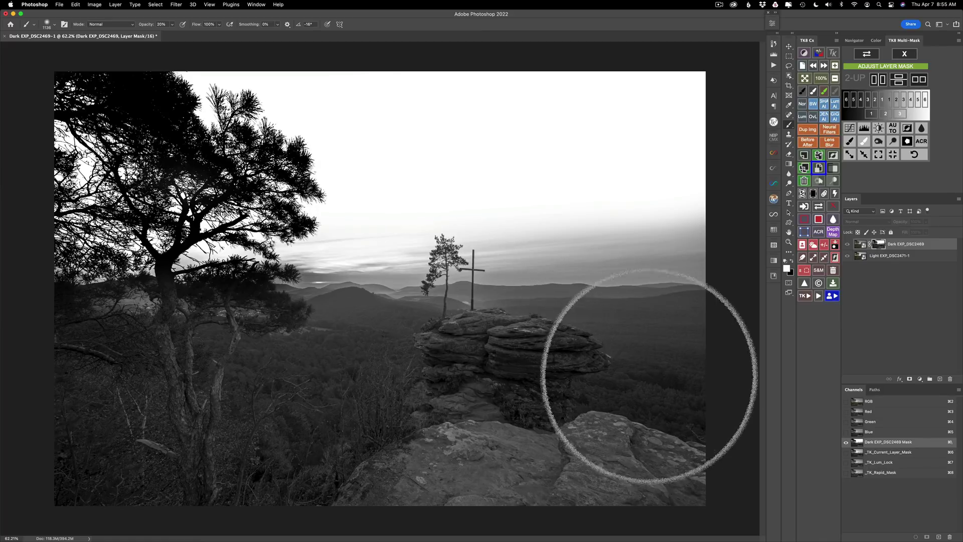
left_click(803, 90)
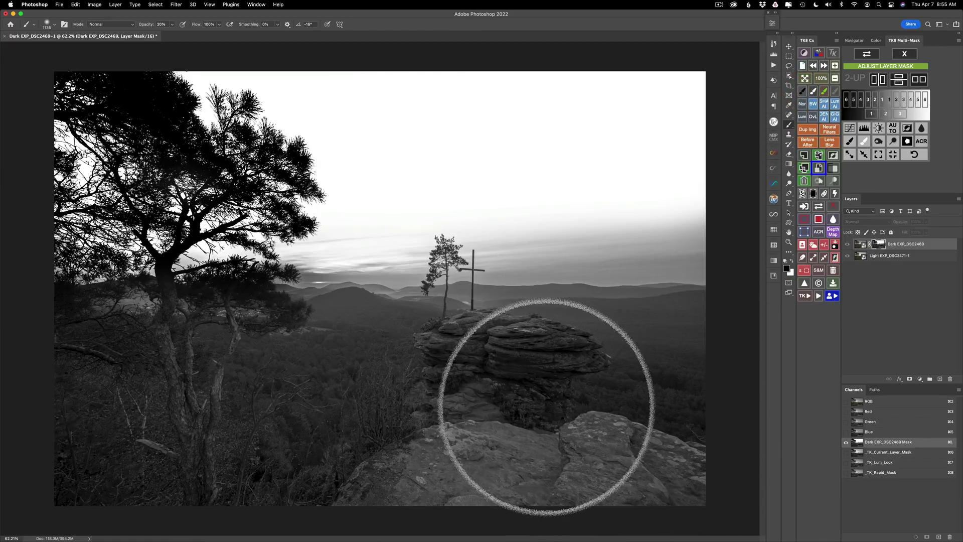
scroll(545, 406, "down", 3)
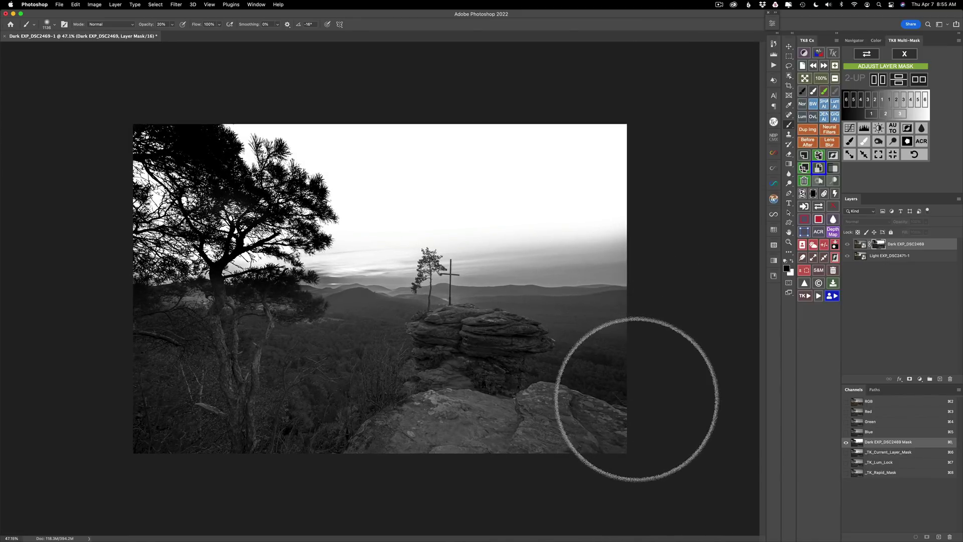
key("0")
mouse_move(645, 387)
left_mouse_down()
mouse_move(502, 427)
mouse_move(652, 378)
mouse_move(546, 410)
mouse_move(388, 430)
mouse_move(240, 431)
mouse_move(128, 392)
mouse_move(97, 365)
mouse_move(149, 397)
mouse_move(316, 418)
mouse_move(477, 411)
mouse_move(600, 373)
mouse_move(636, 338)
mouse_move(562, 369)
mouse_move(433, 388)
mouse_move(286, 383)
mouse_move(186, 364)
mouse_move(105, 328)
mouse_move(264, 352)
mouse_move(524, 348)
mouse_move(173, 350)
mouse_move(114, 361)
mouse_move(181, 379)
mouse_move(674, 362)
left_mouse_up()
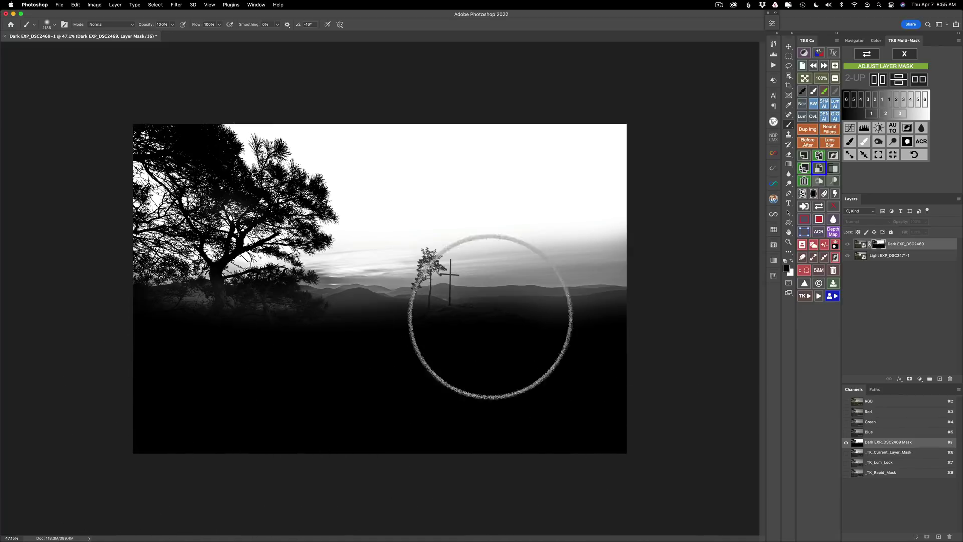
left_click(864, 54)
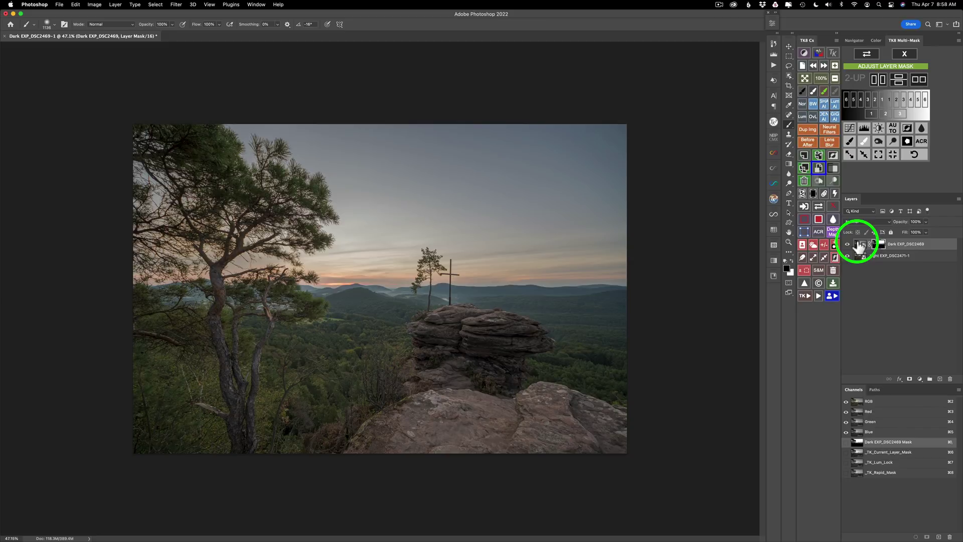
left_click(805, 78)
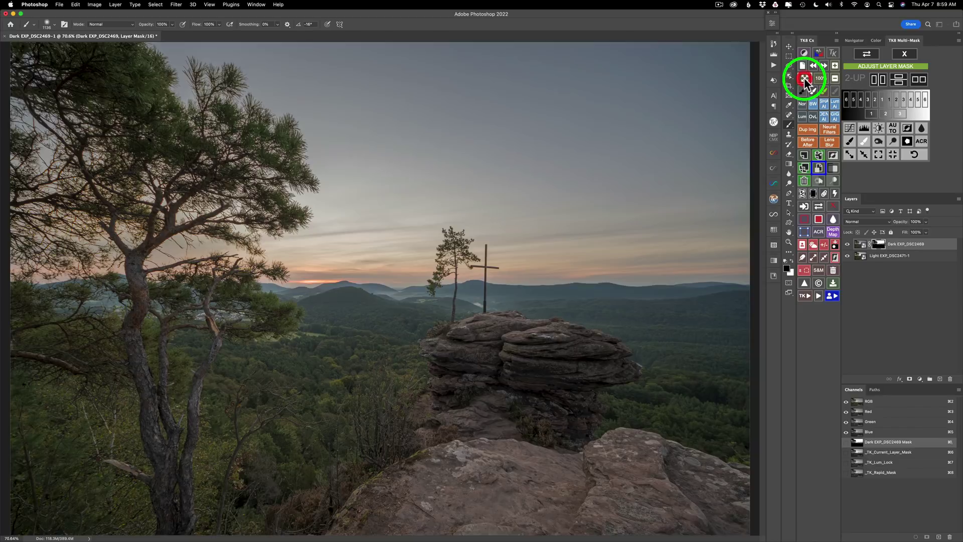